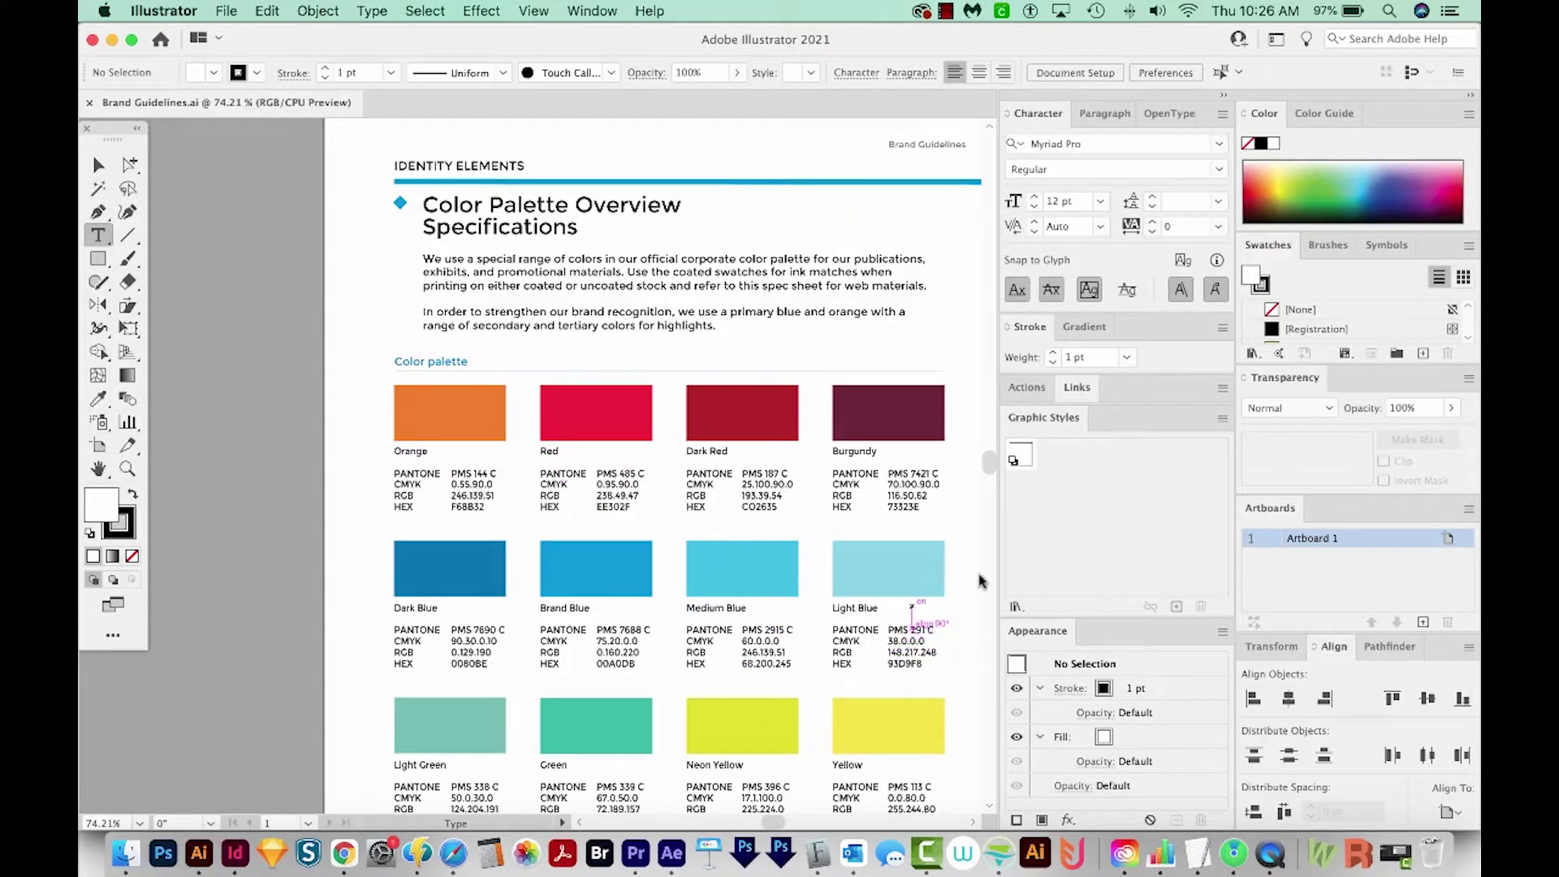
Step: Magnify the orange and red swatches in the brand guidelines to examine their color specifications
key(z)
drag(349, 416, 629, 581)
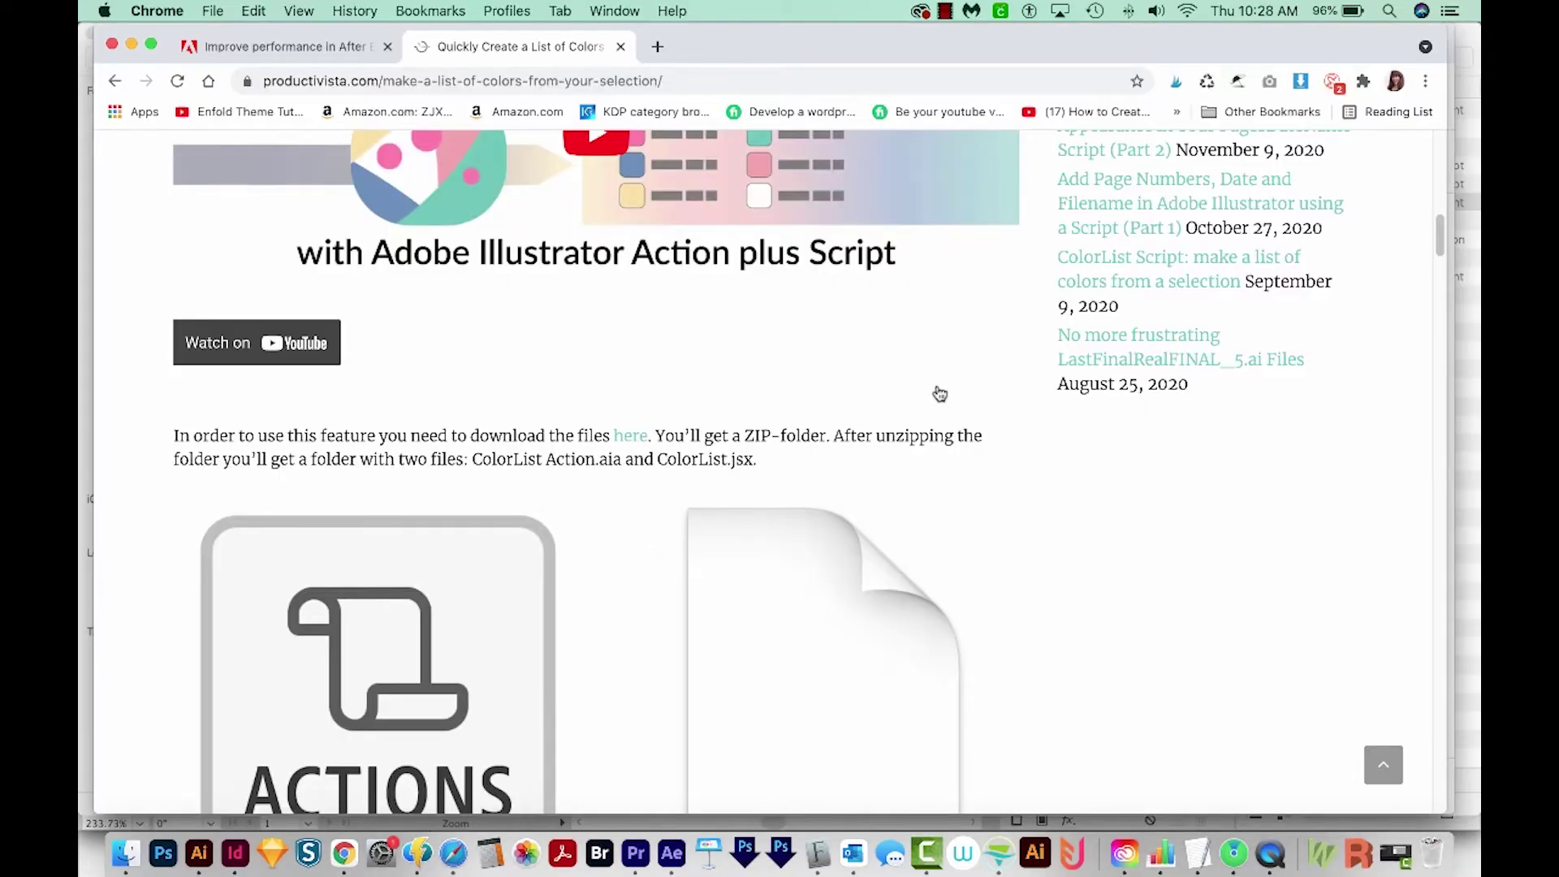
Step: Switch to Chrome and download the ColorList files from the Productivista article on making a list of colors
scroll(909, 421, up, 15)
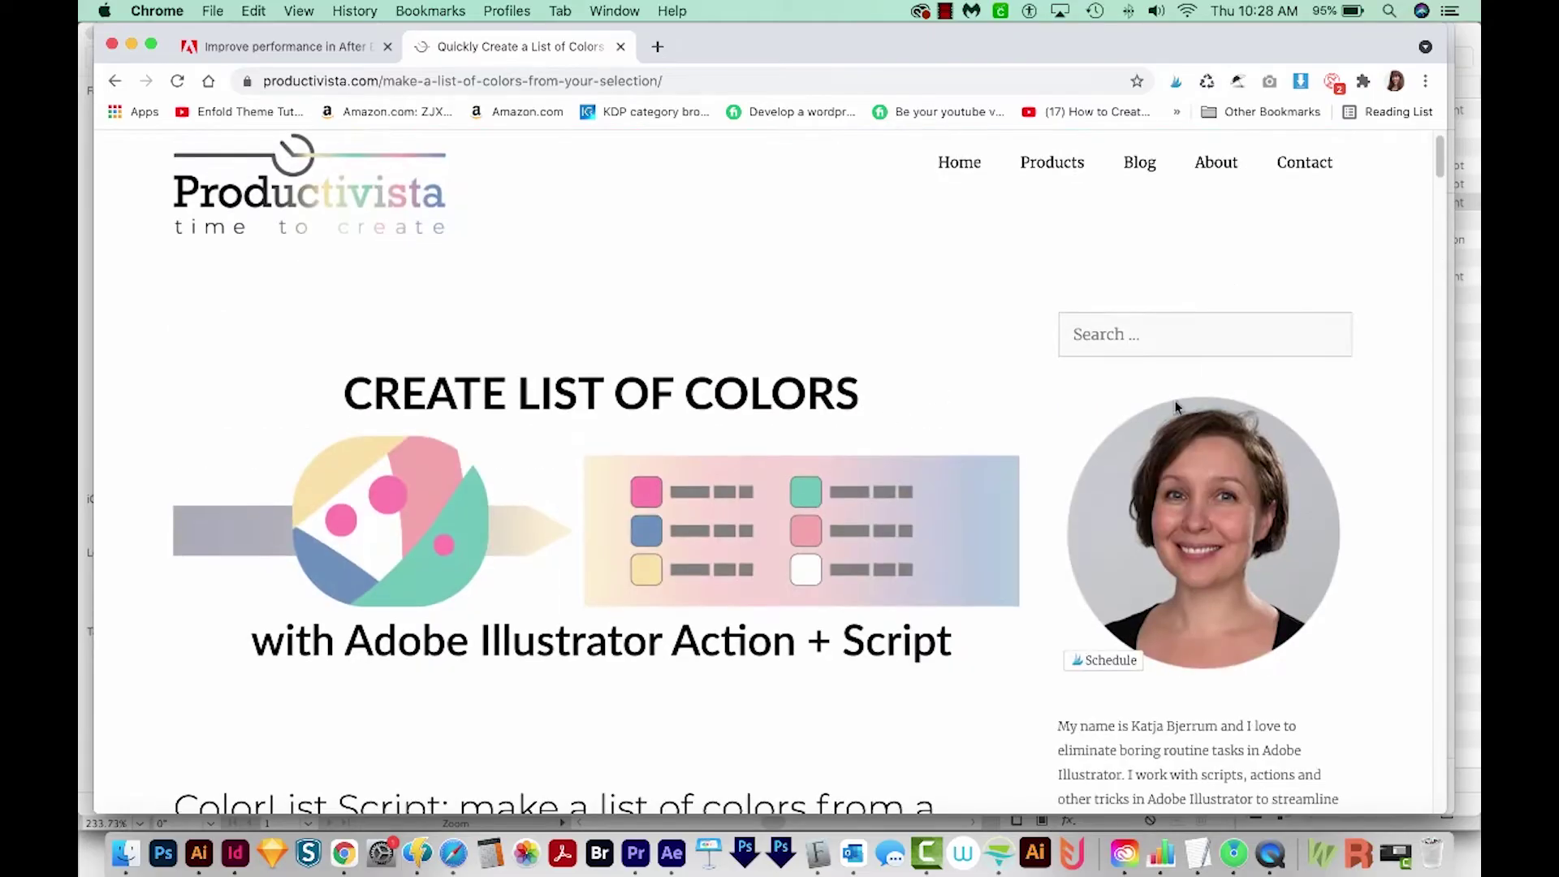
scroll(364, 573, down, 10)
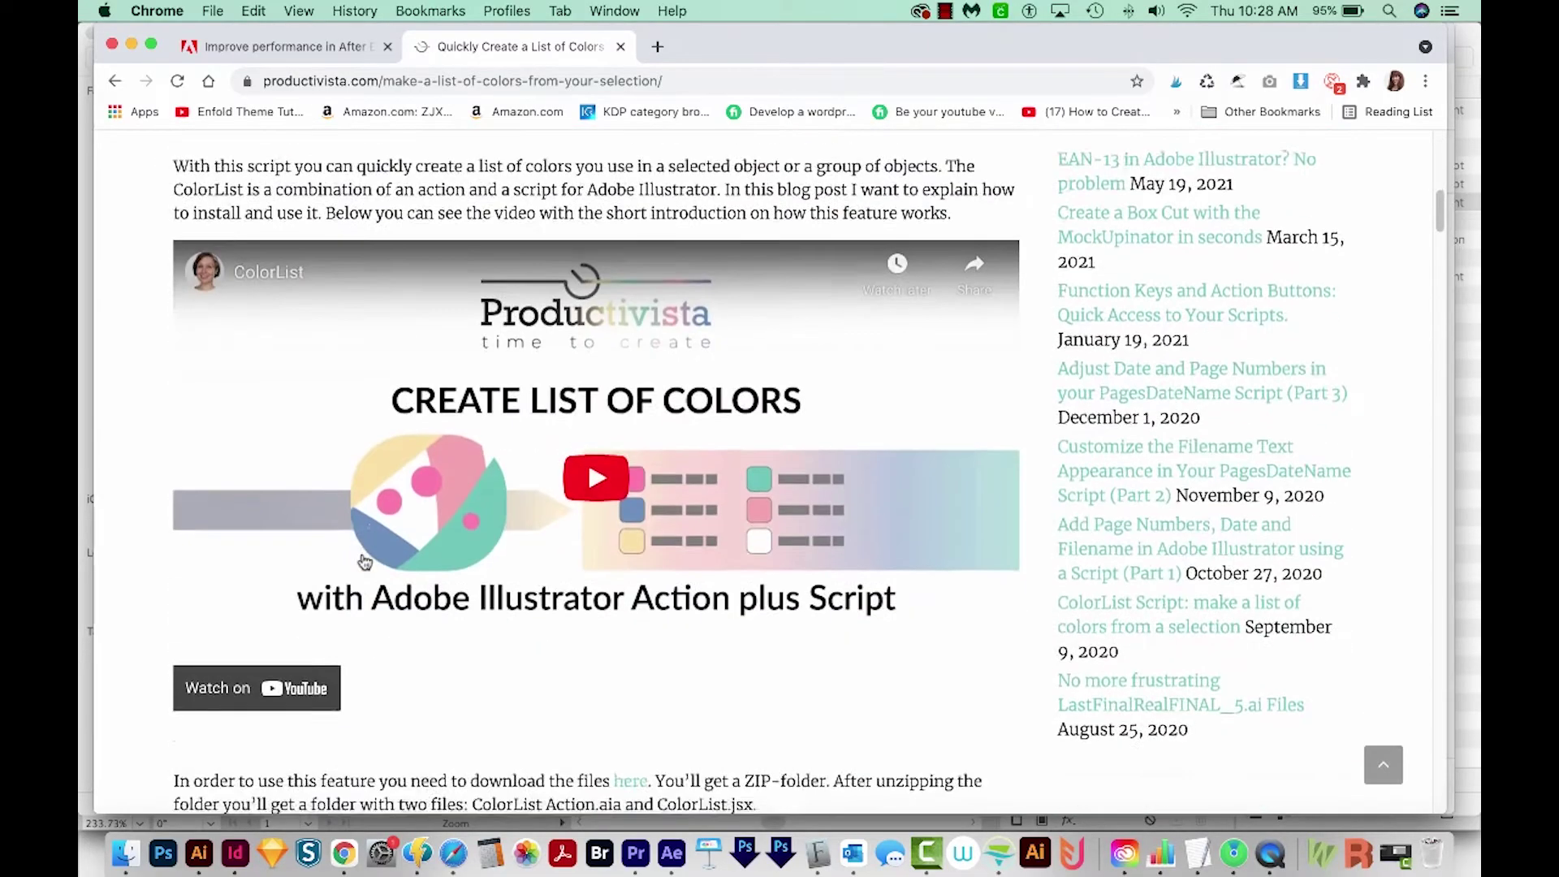
scroll(365, 562, down, 3)
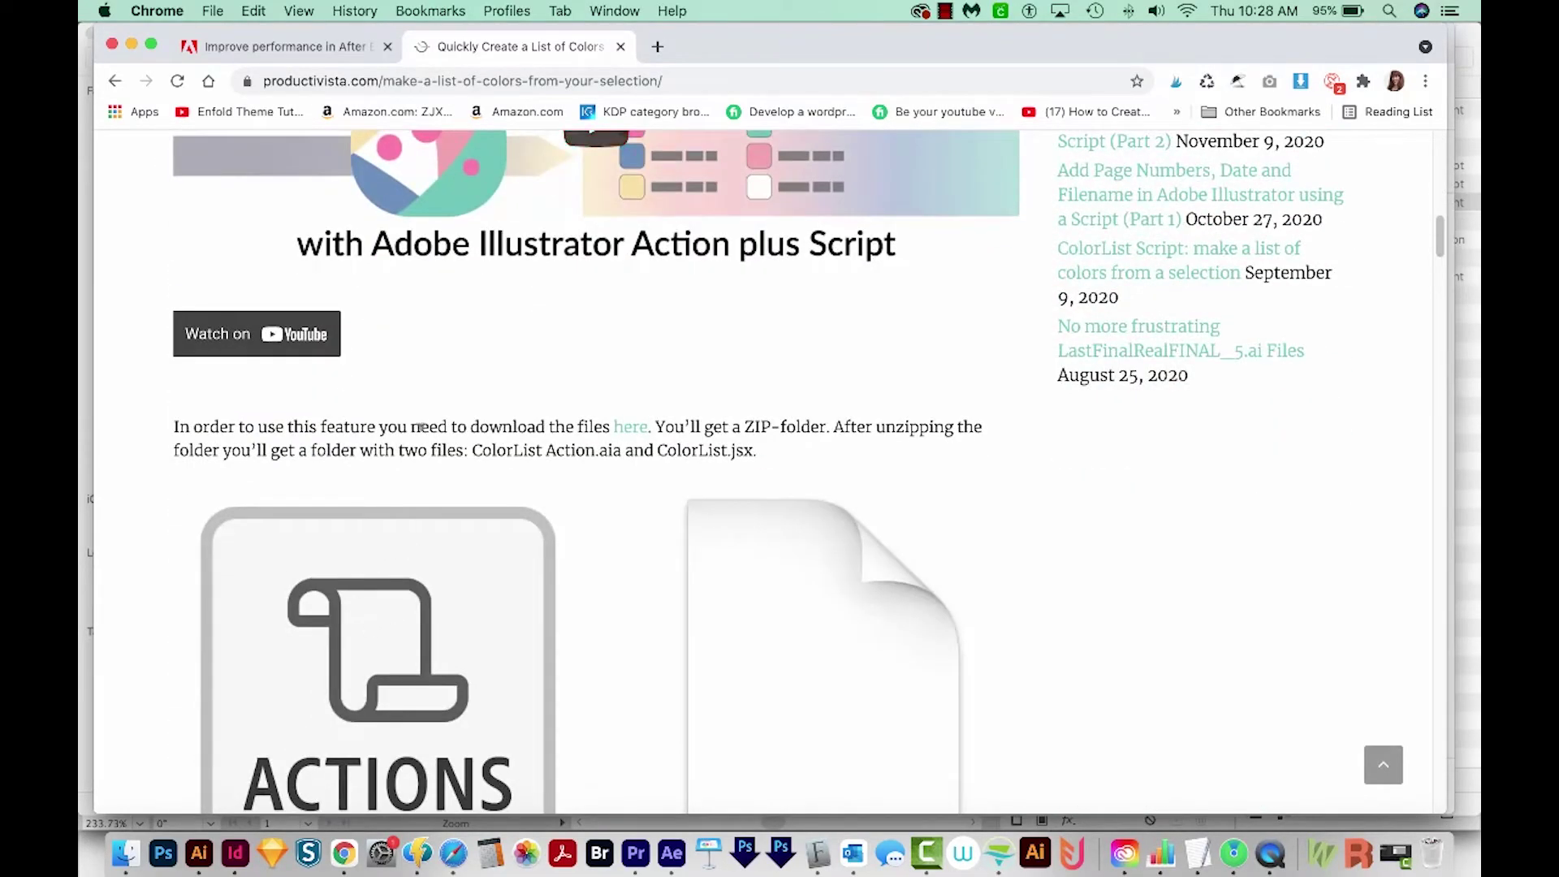
click(633, 429)
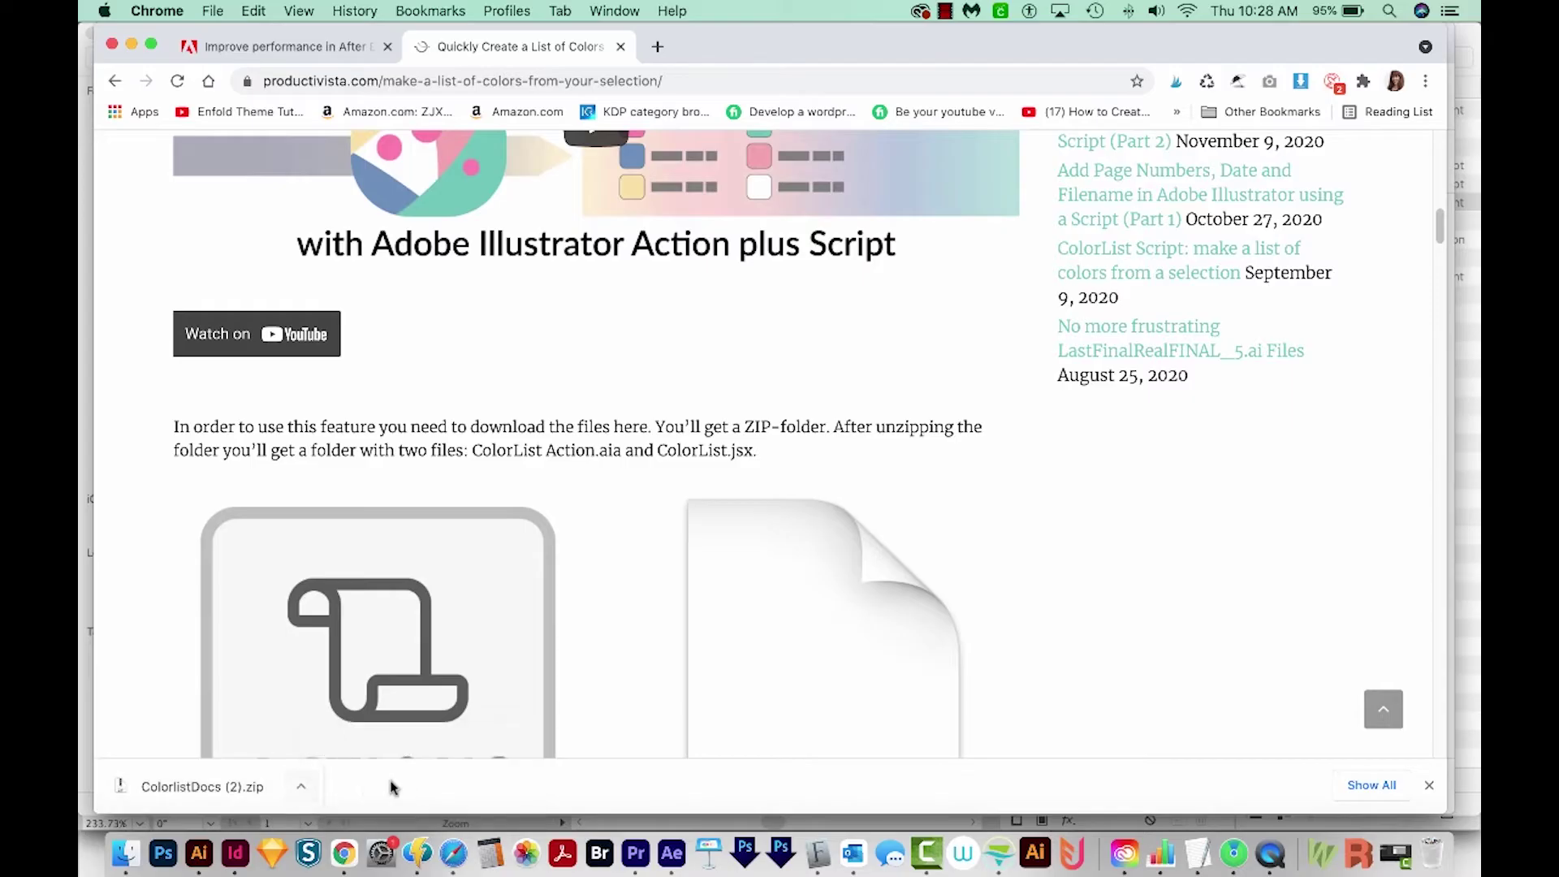
Step: Reveal the downloaded ColorlistDocs (2).zip in Finder, unzip it and expand the extracted folder
click(302, 787)
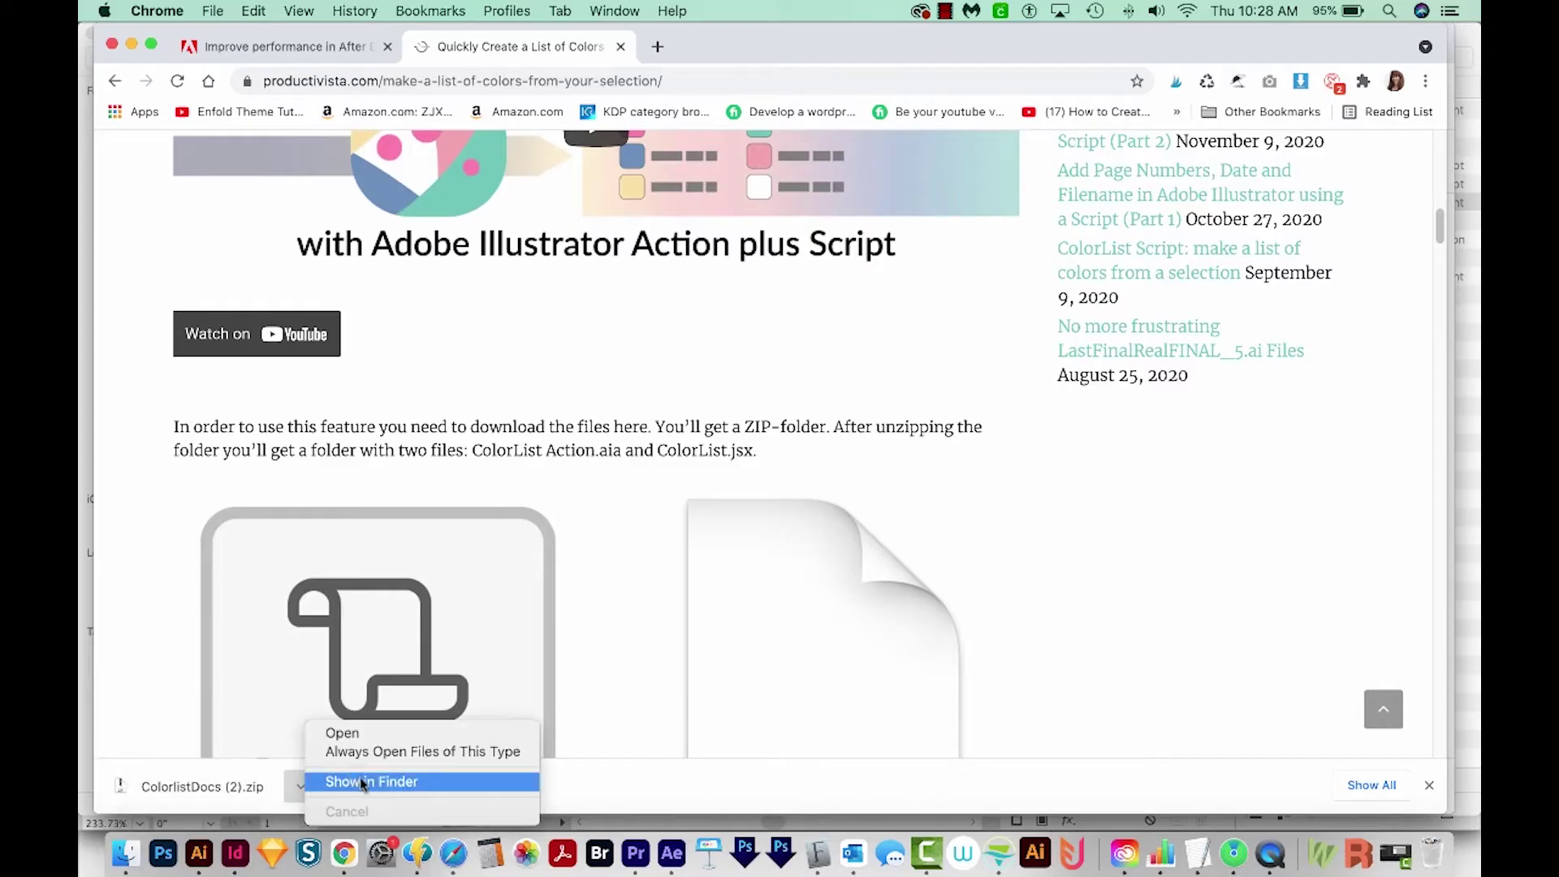
click(351, 783)
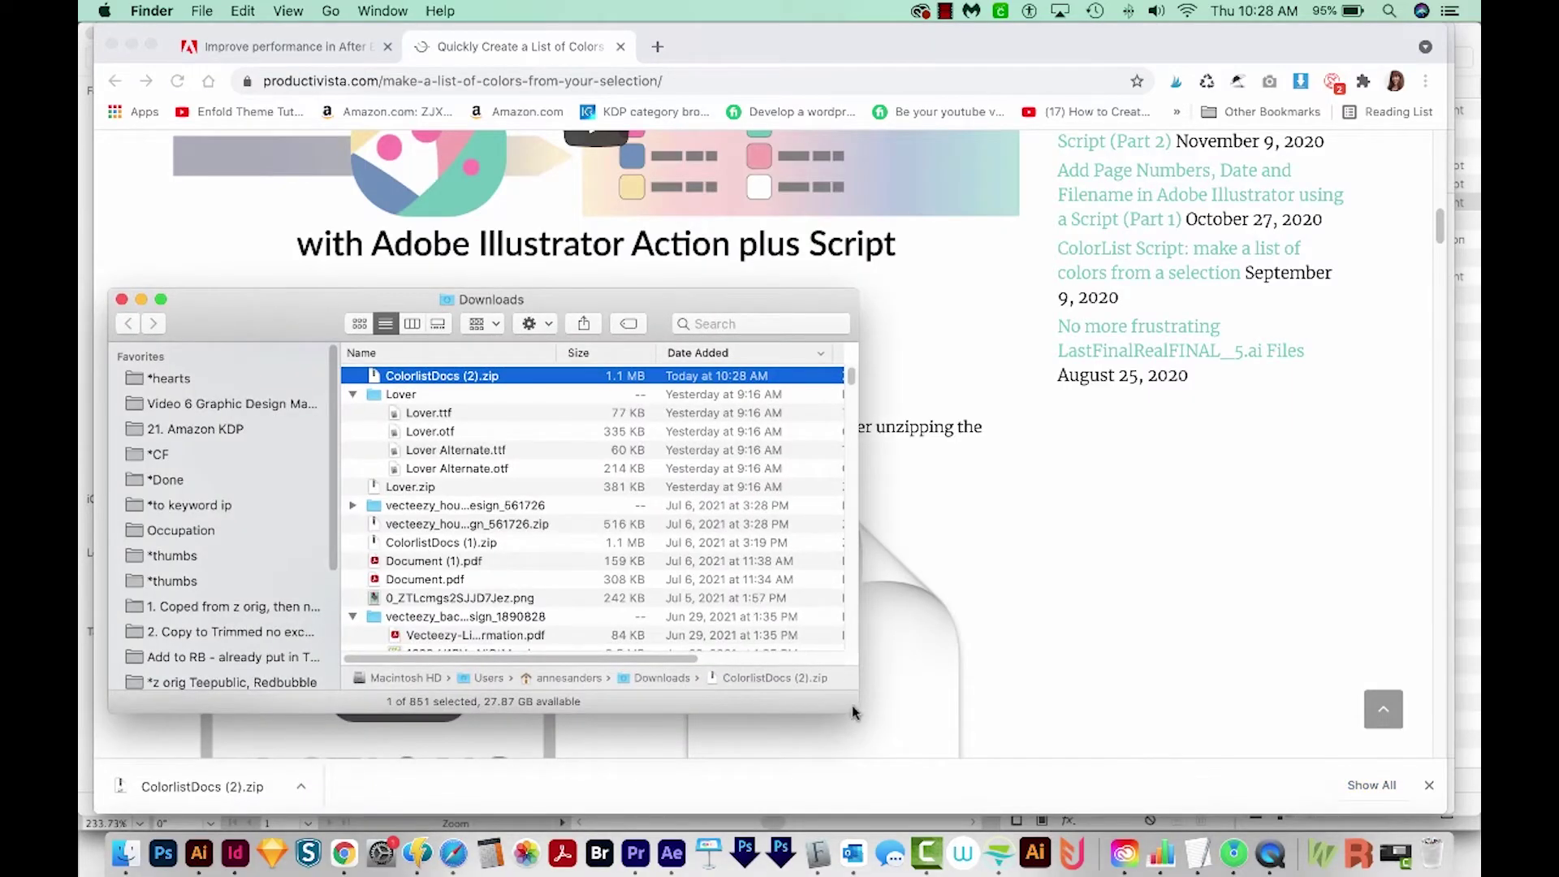
drag(858, 712, 1339, 784)
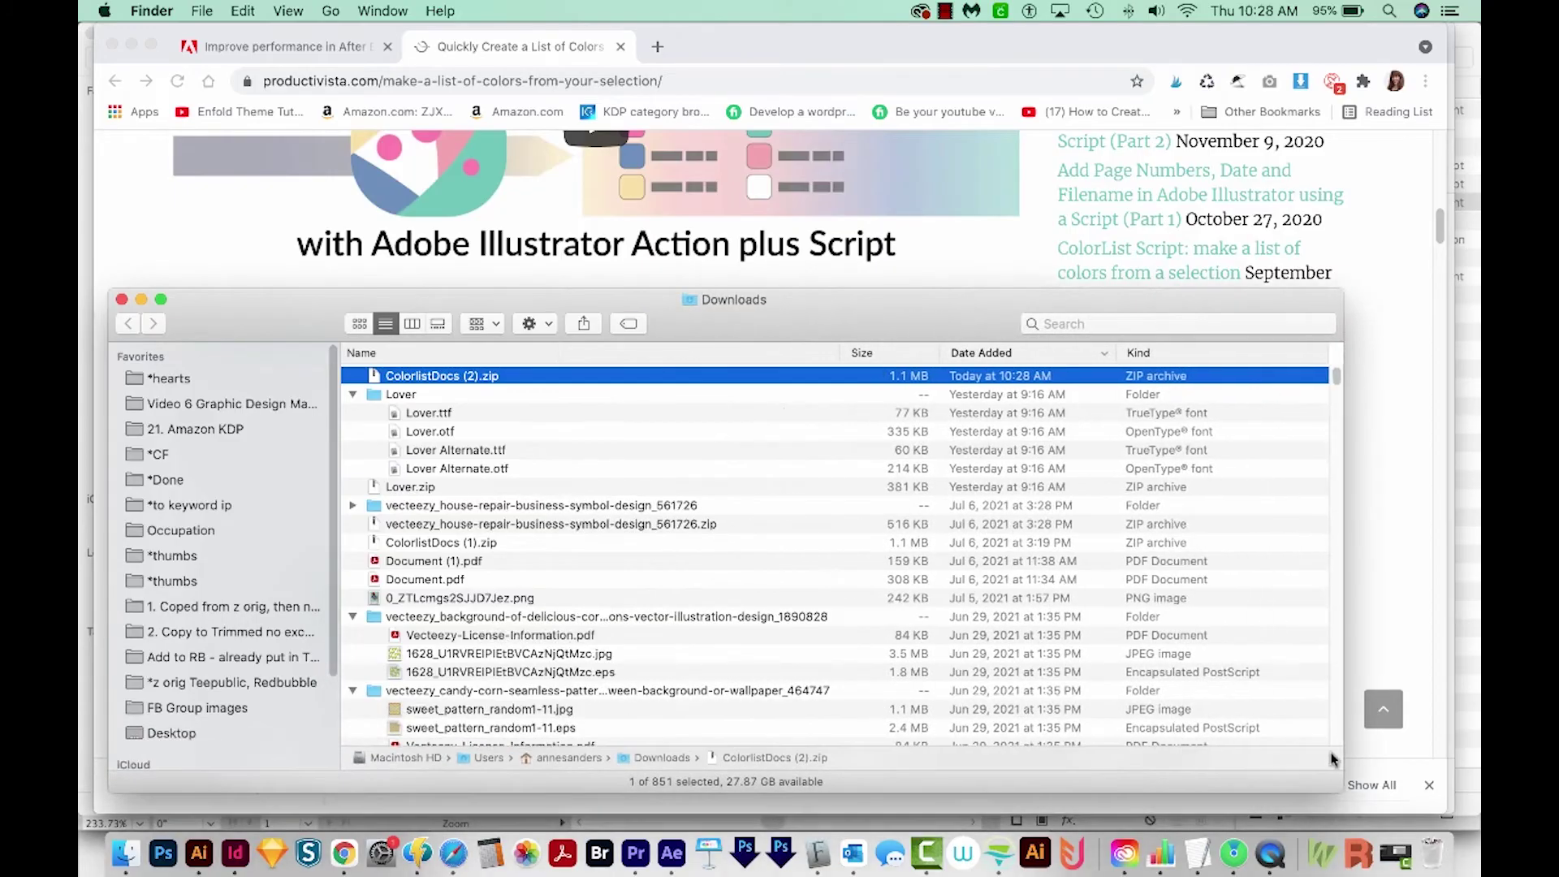
double_click(376, 377)
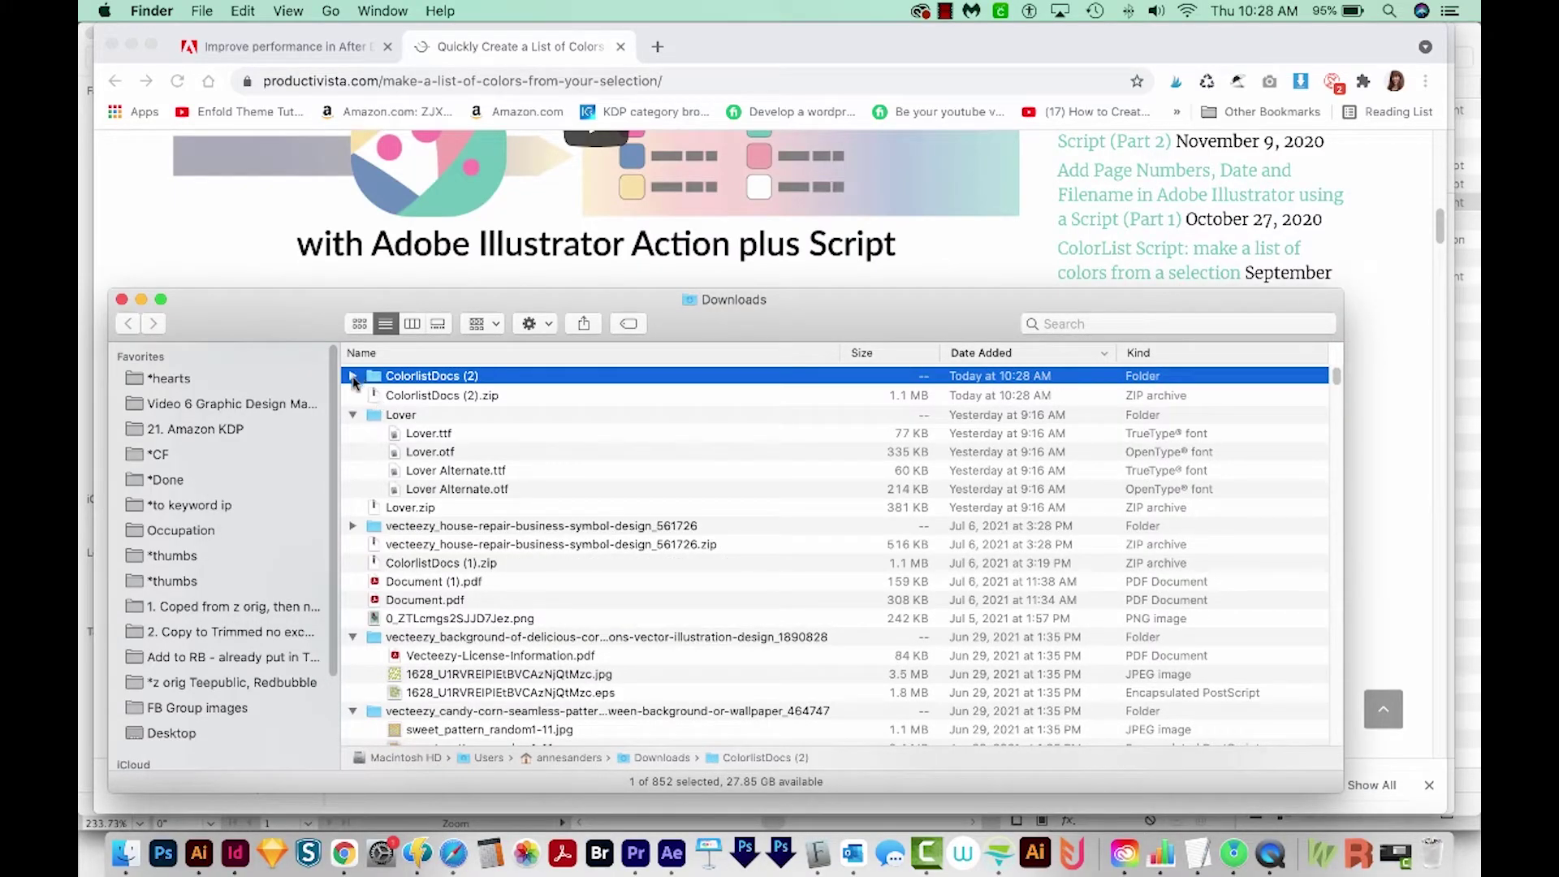
click(353, 377)
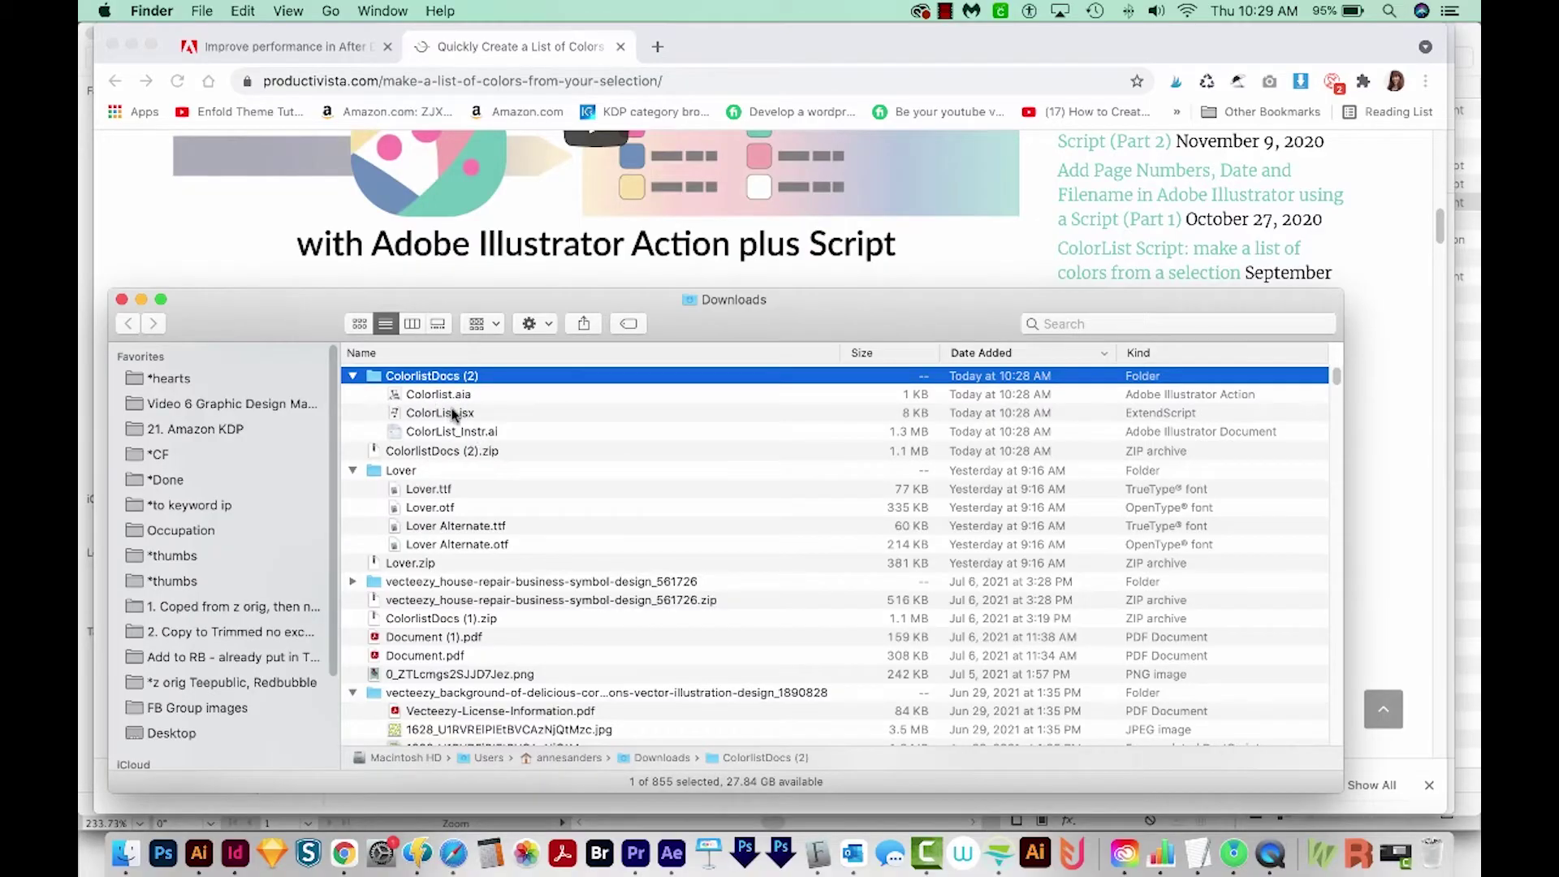
Step: Identify the script file ColorList.jsx and the action file Colorlist.aia in the extracted folder
click(455, 416)
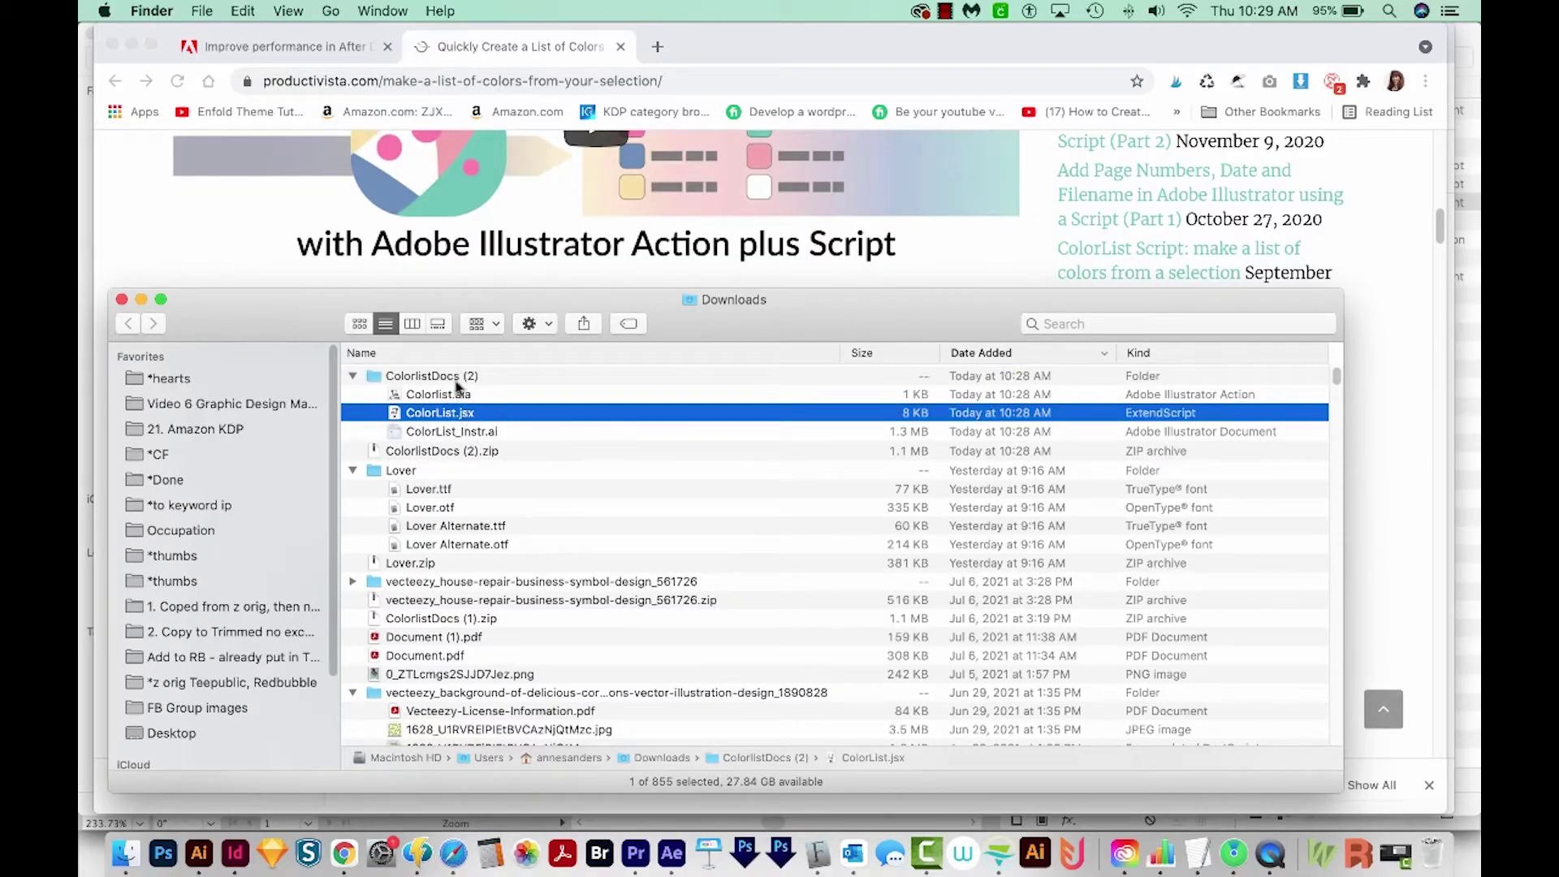
click(435, 397)
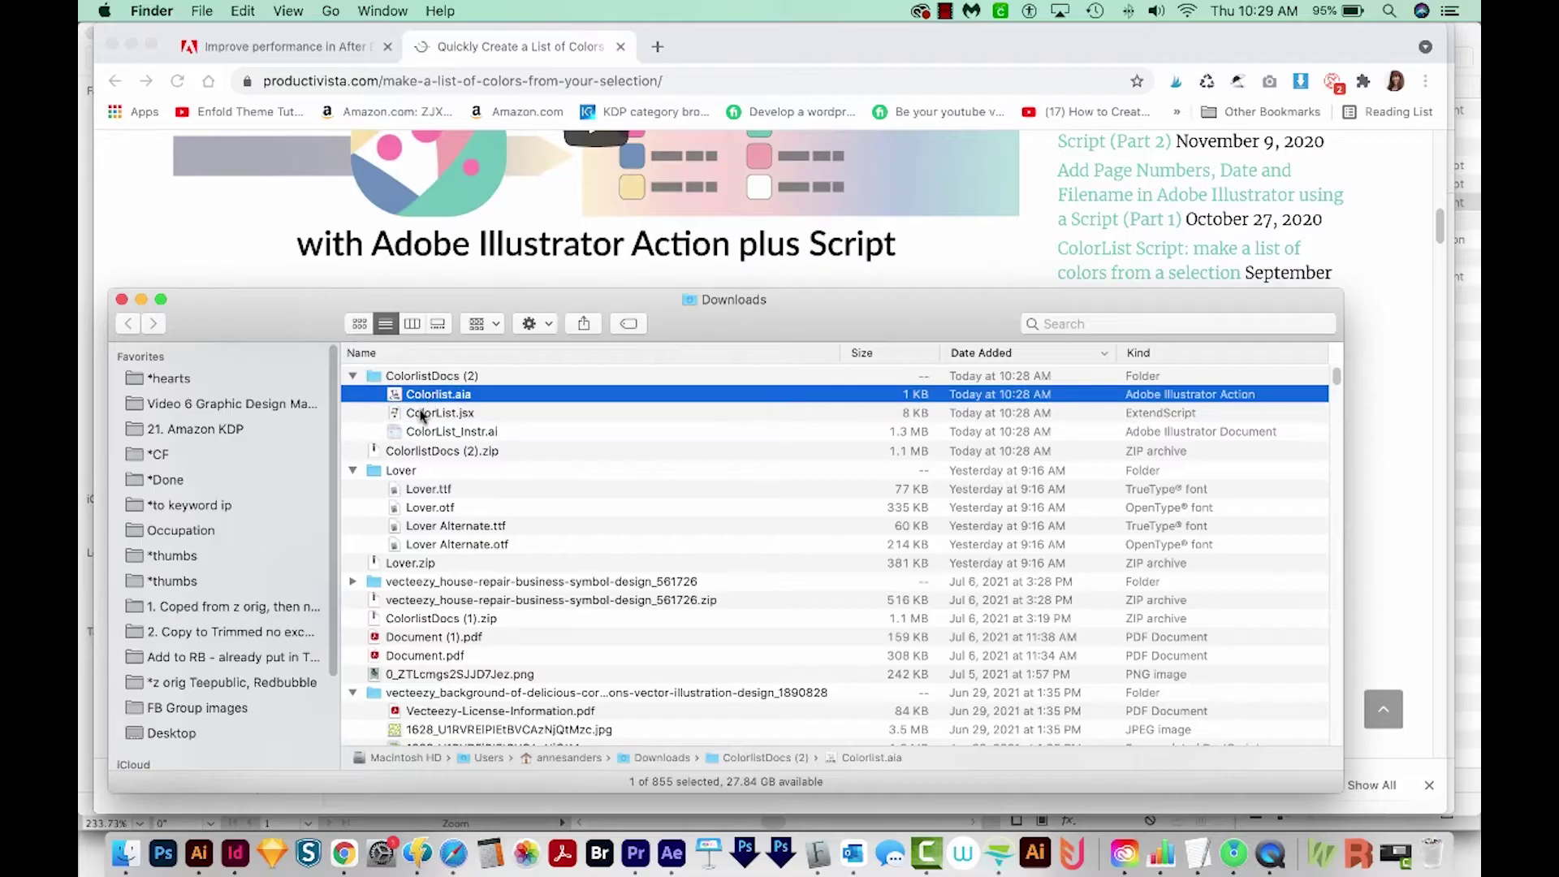
click(414, 416)
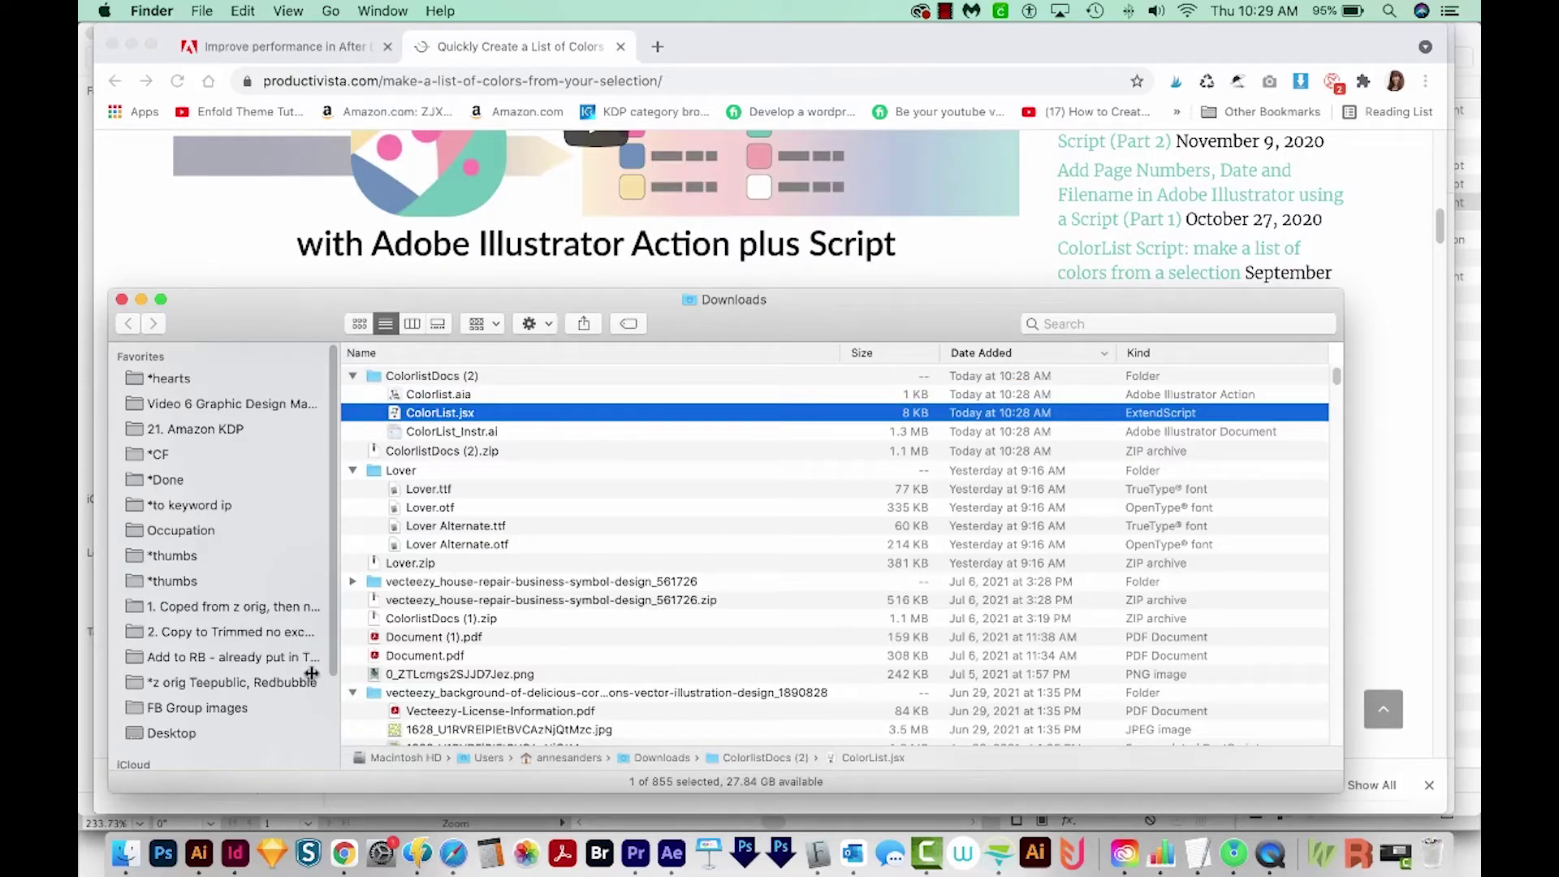
Step: Switch to Illustrator and look through its list of installed scripts
click(201, 854)
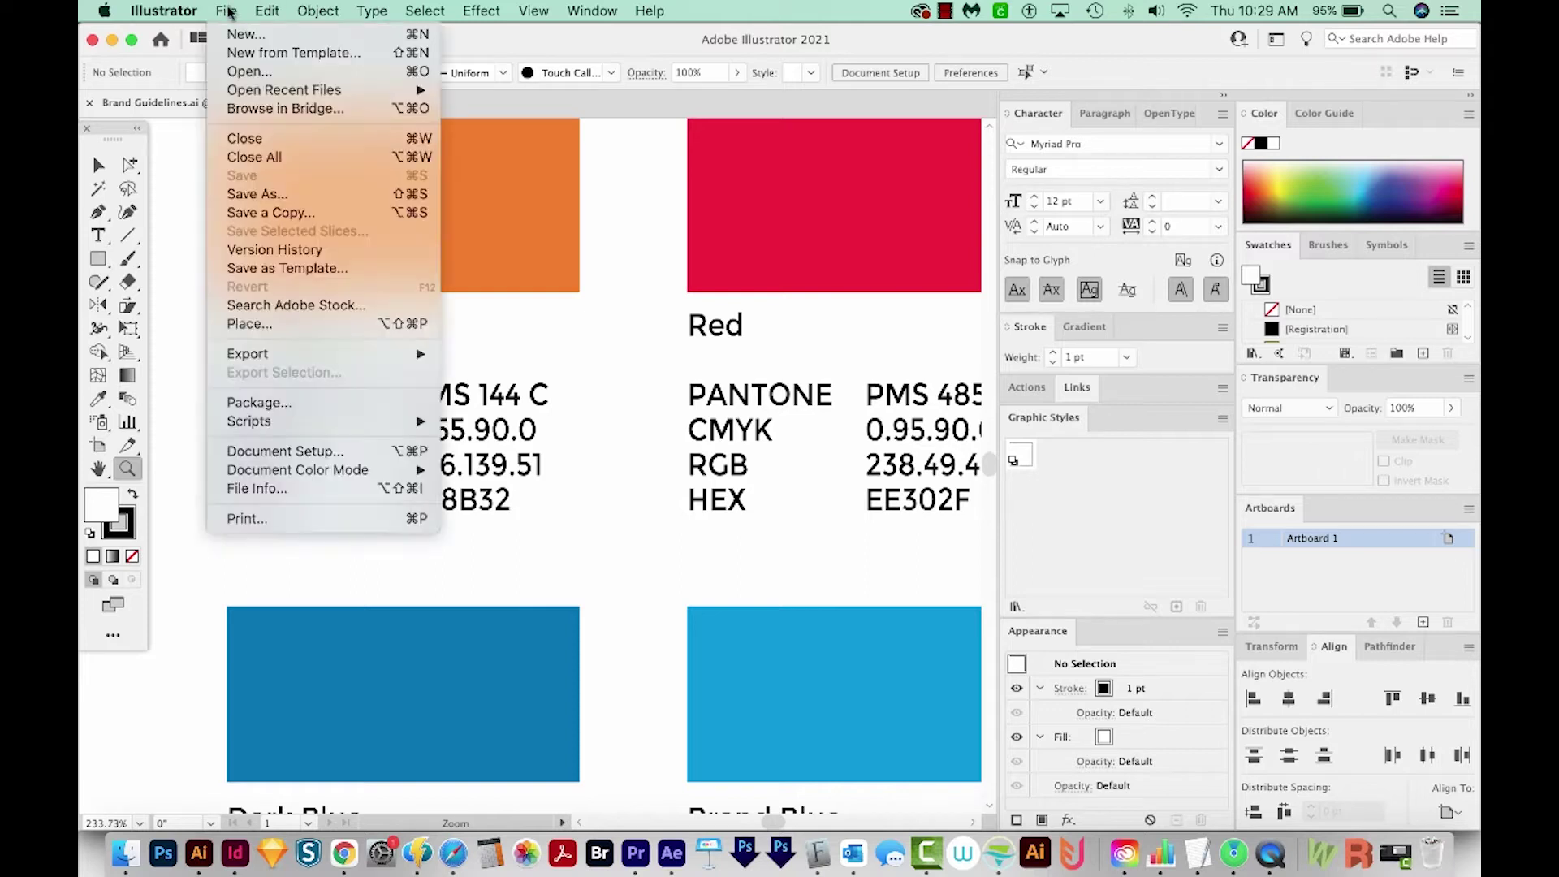
click(227, 11)
mouse_move(305, 422)
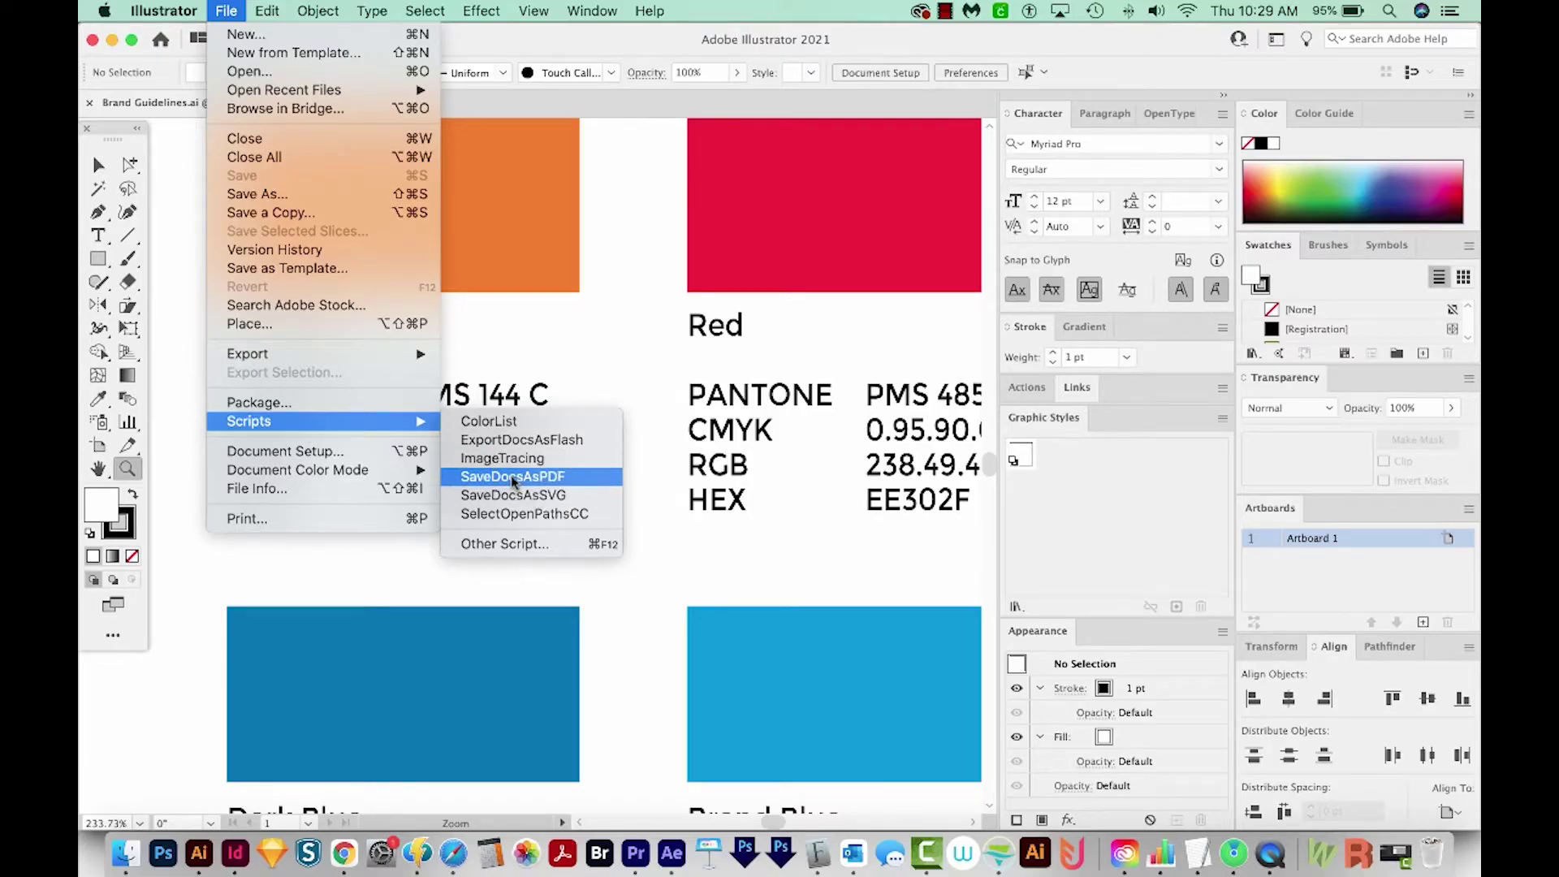
Step: Switch to Finder, close the Downloads window and search this Mac for "savedocsaspdf"
click(129, 852)
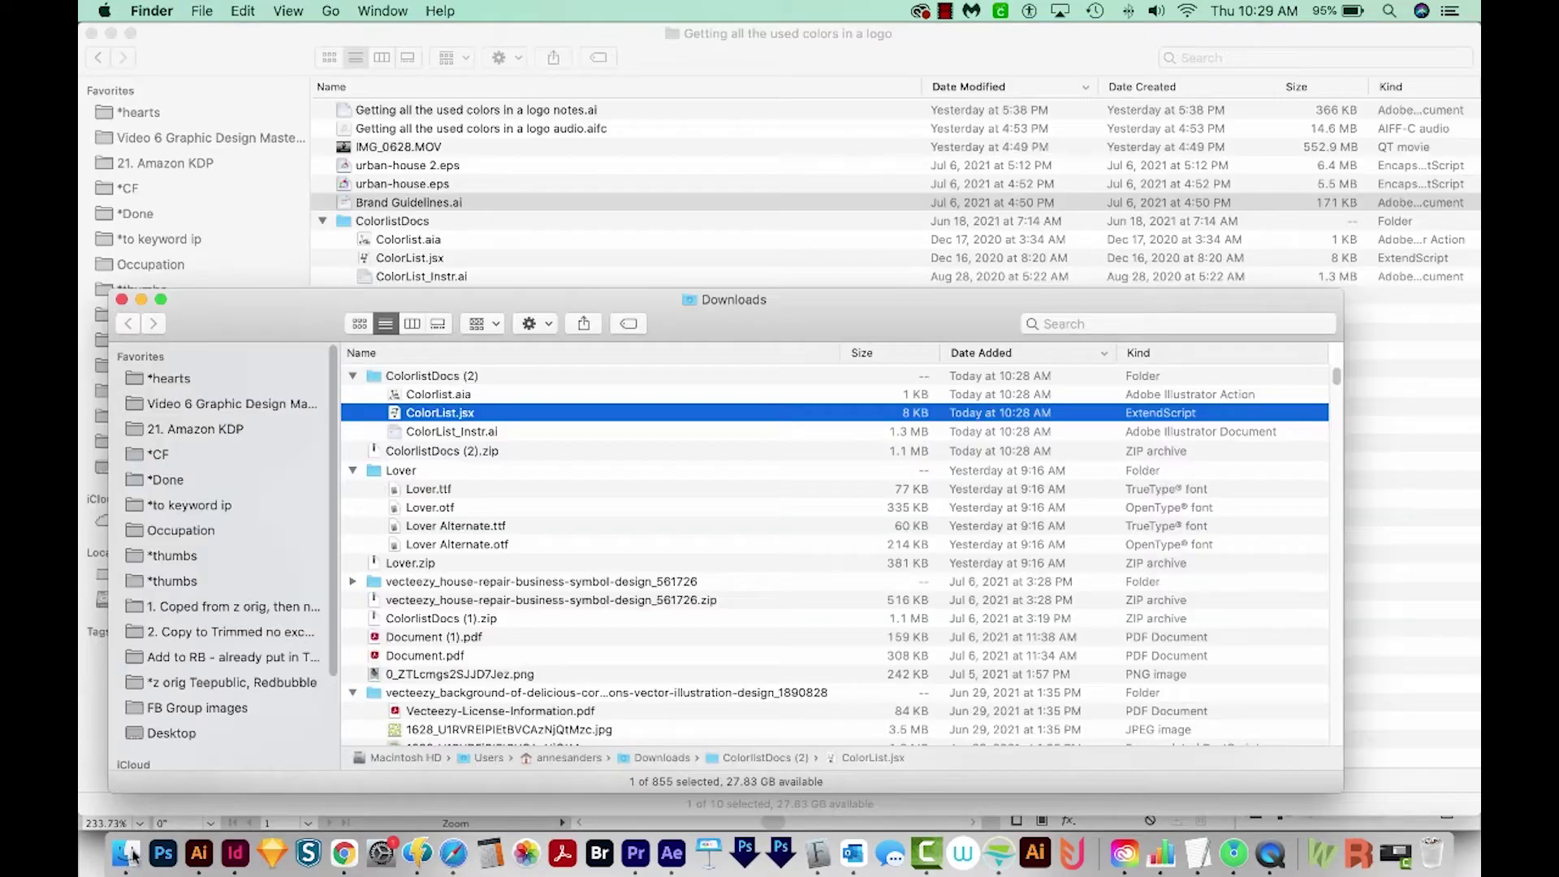
key(super+w)
key(super+f)
text(savedocsaspdf)
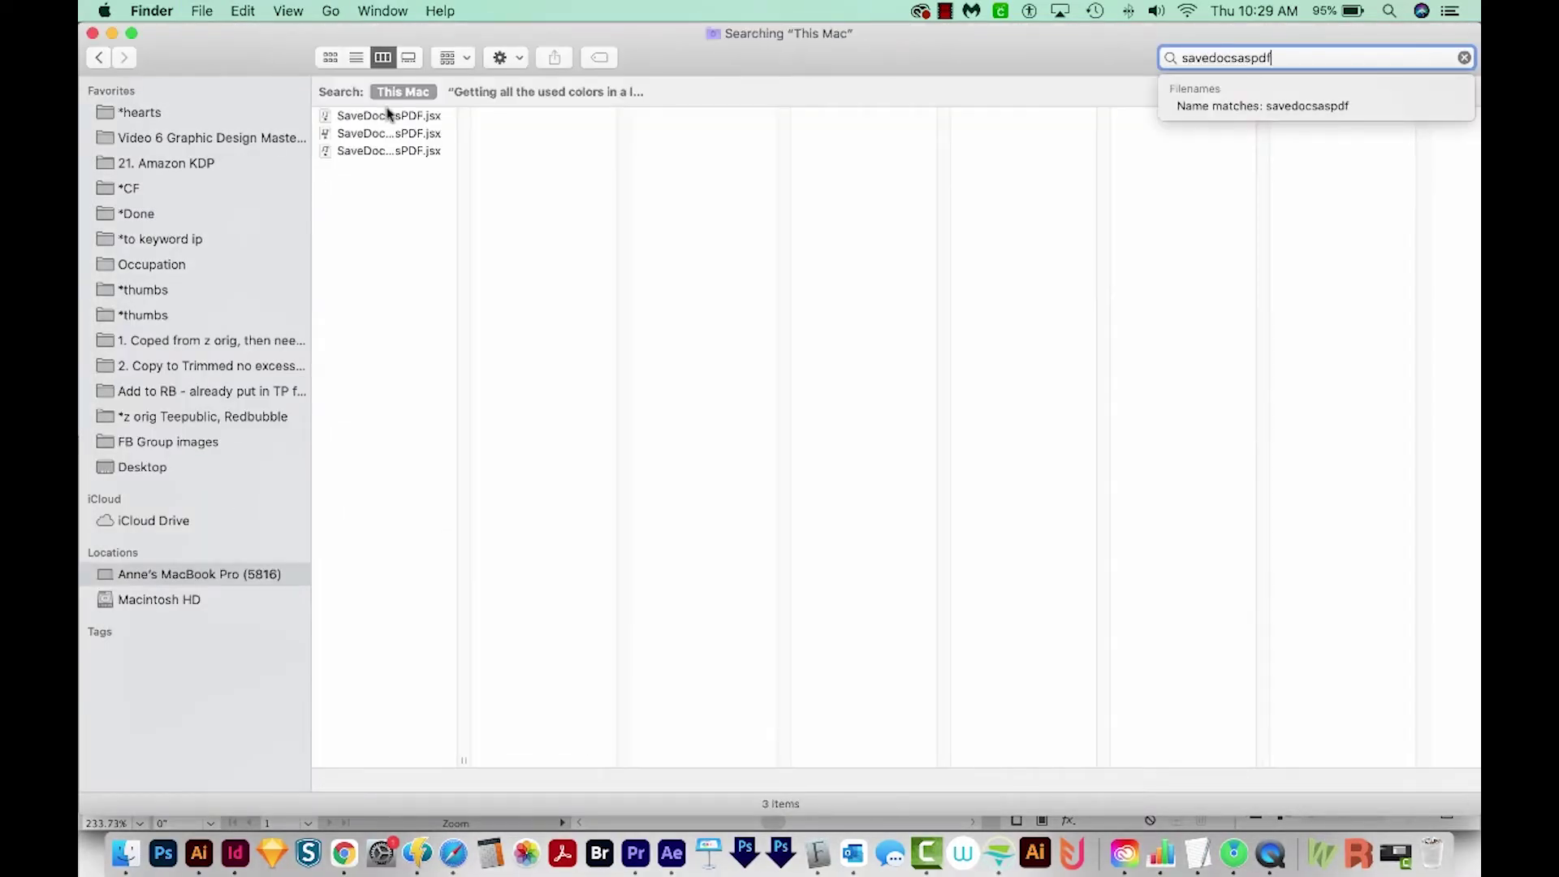
Step: Compare the locations of the found SaveDocsAsPDF.jsx files and open the Adobe Illustrator 2021 Scripts folder
click(386, 115)
click(377, 134)
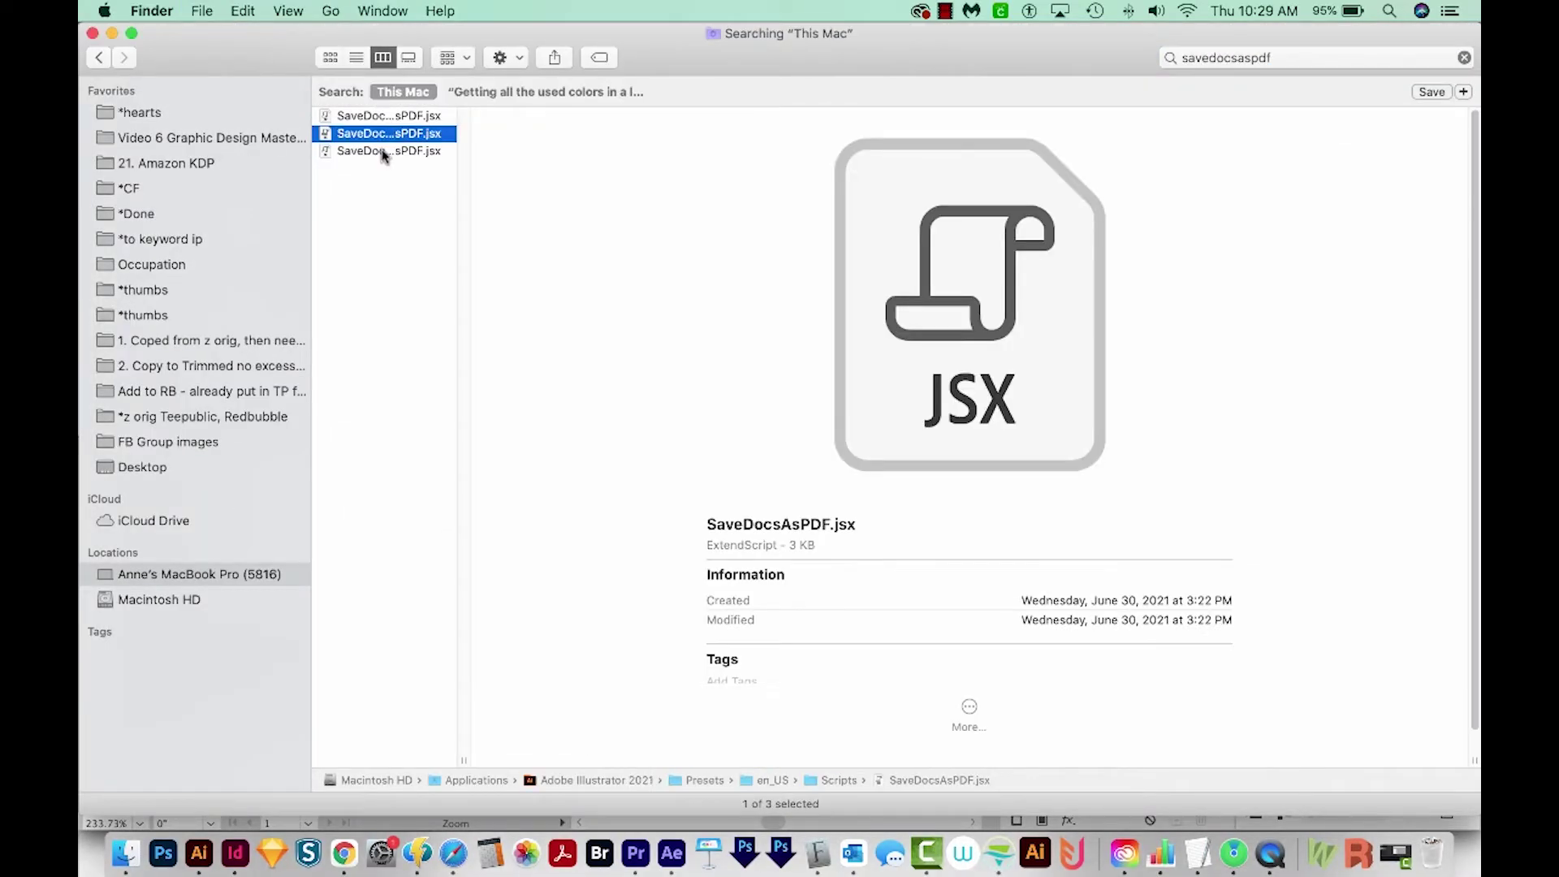
click(385, 151)
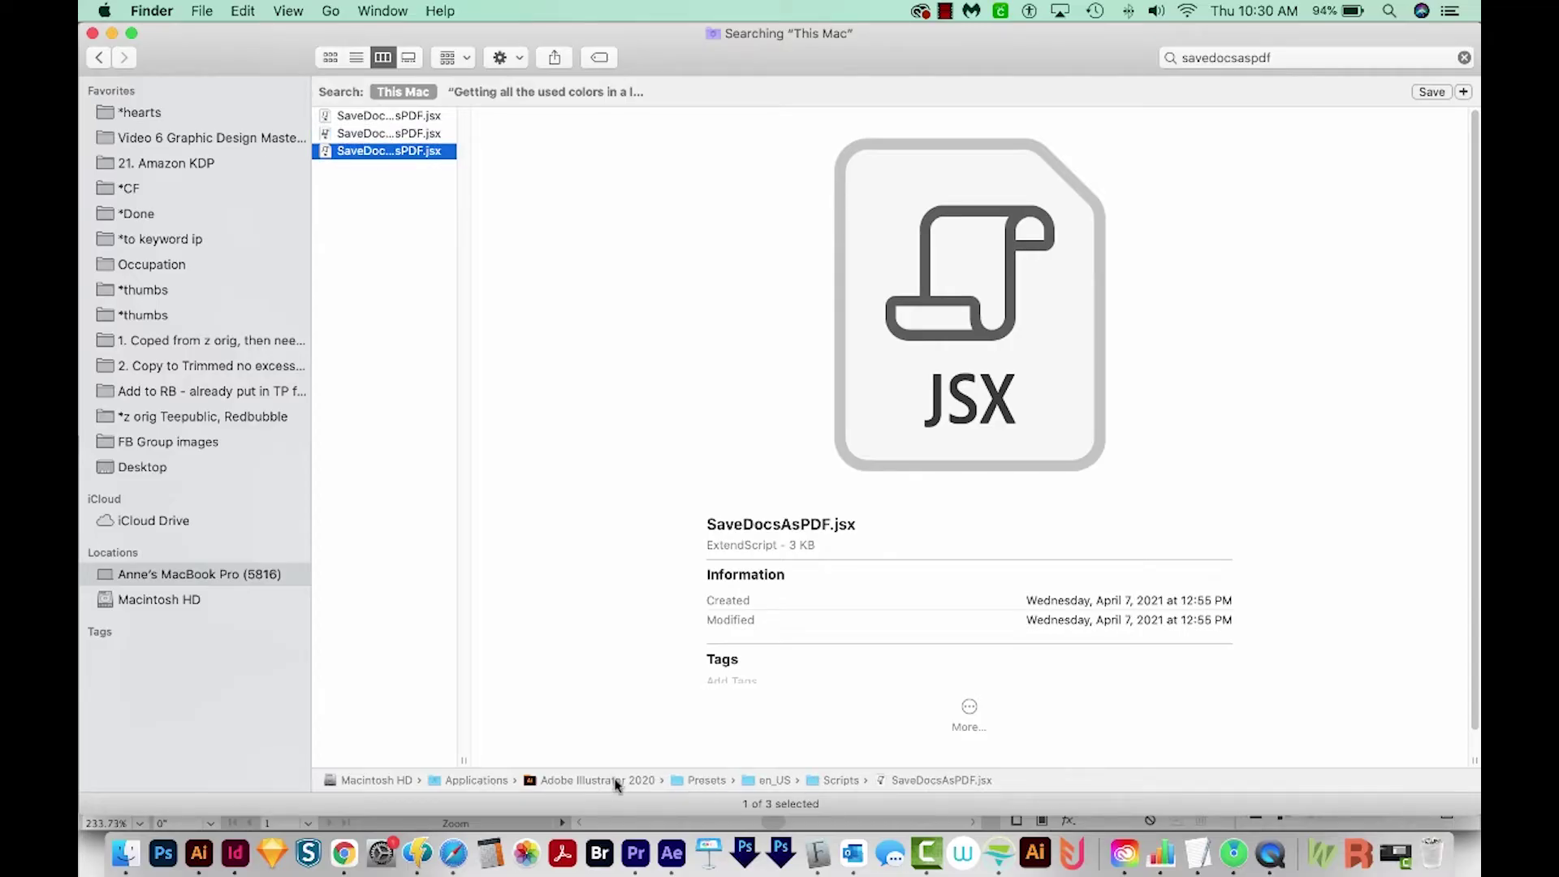
click(410, 118)
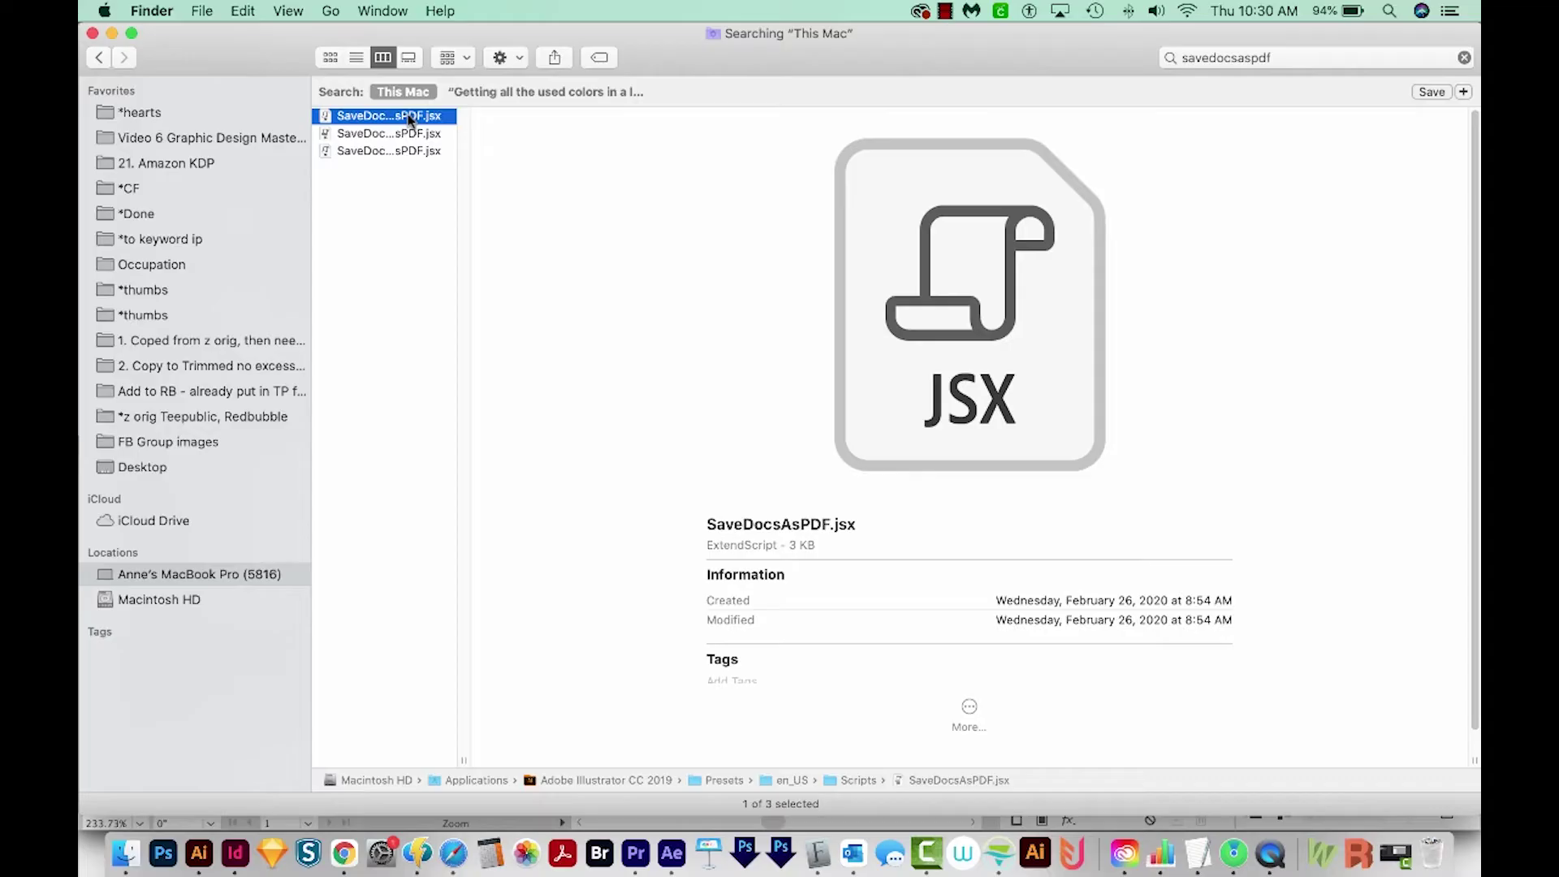
key(Down)
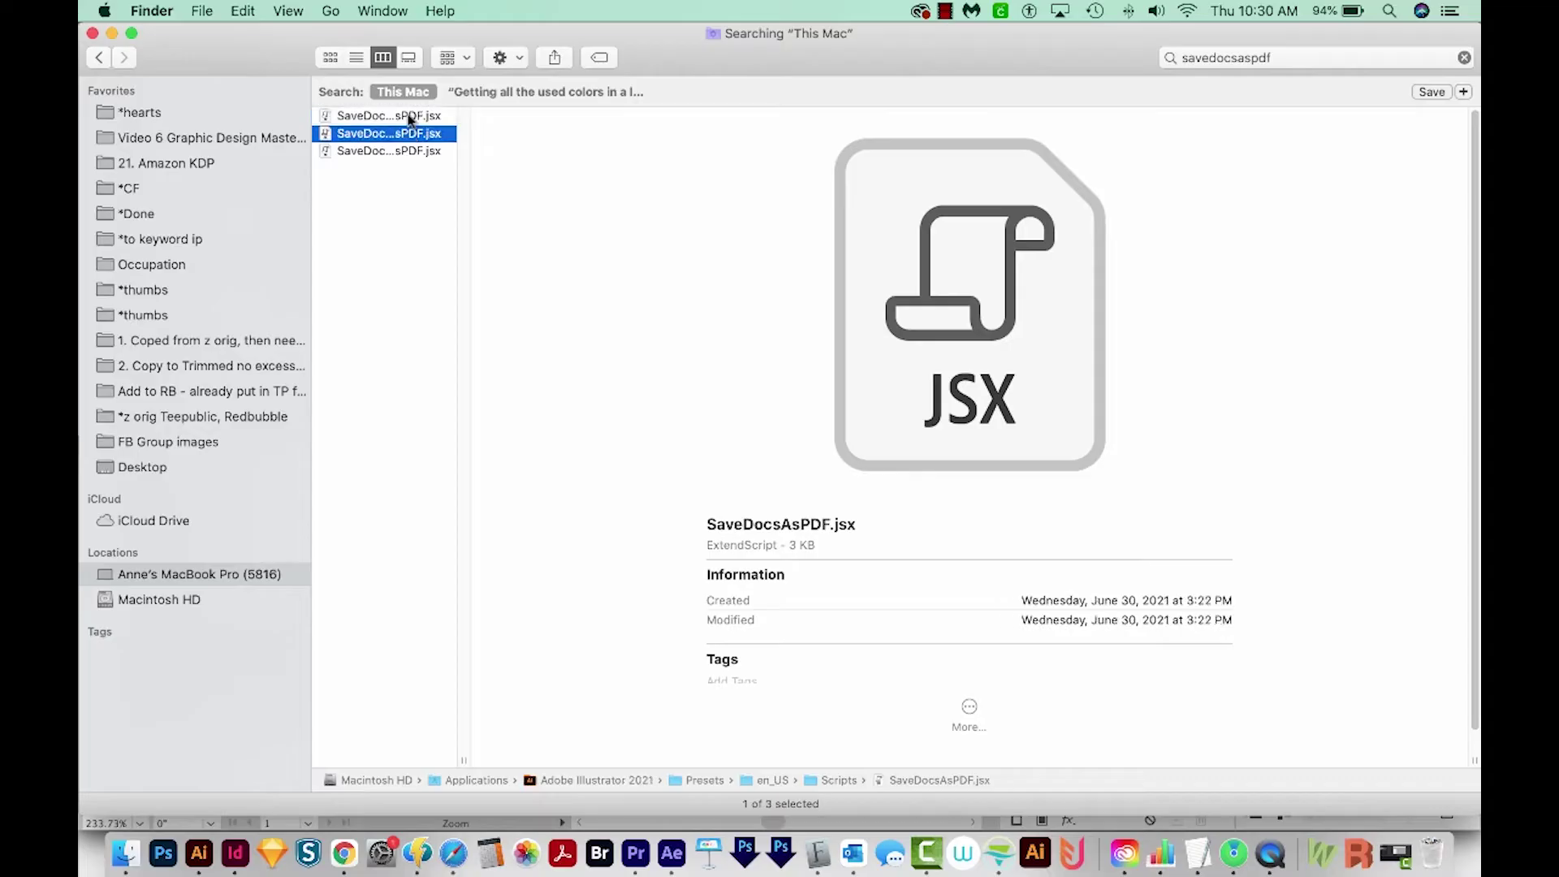
double_click(812, 784)
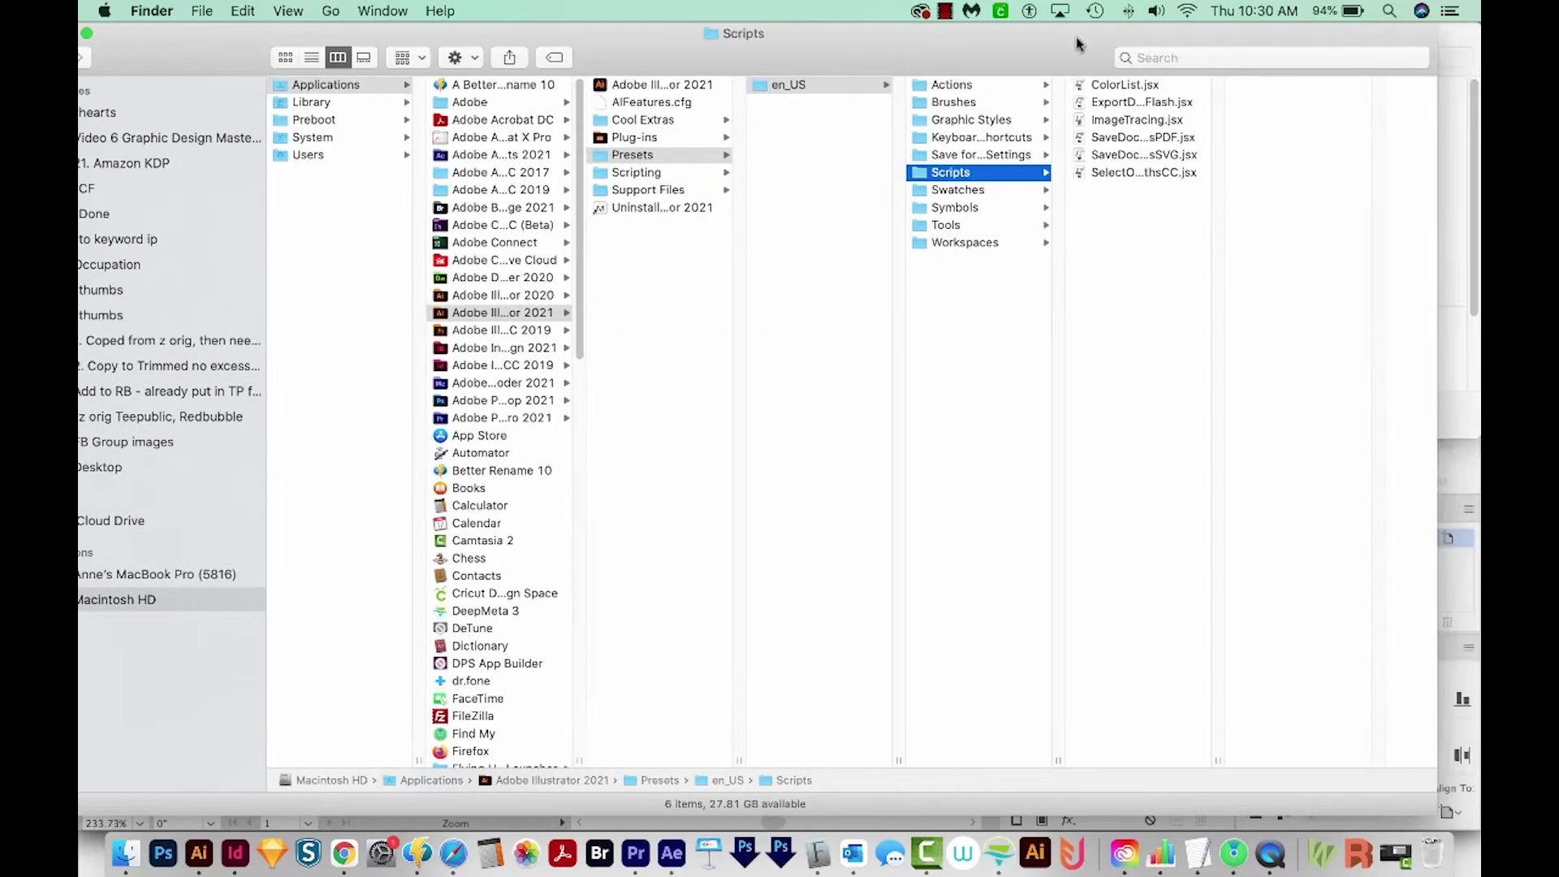
Step: Check for ColorList.jsx in the Illustrator 2021 Scripts folder
drag(1102, 32, 1058, 33)
click(1137, 86)
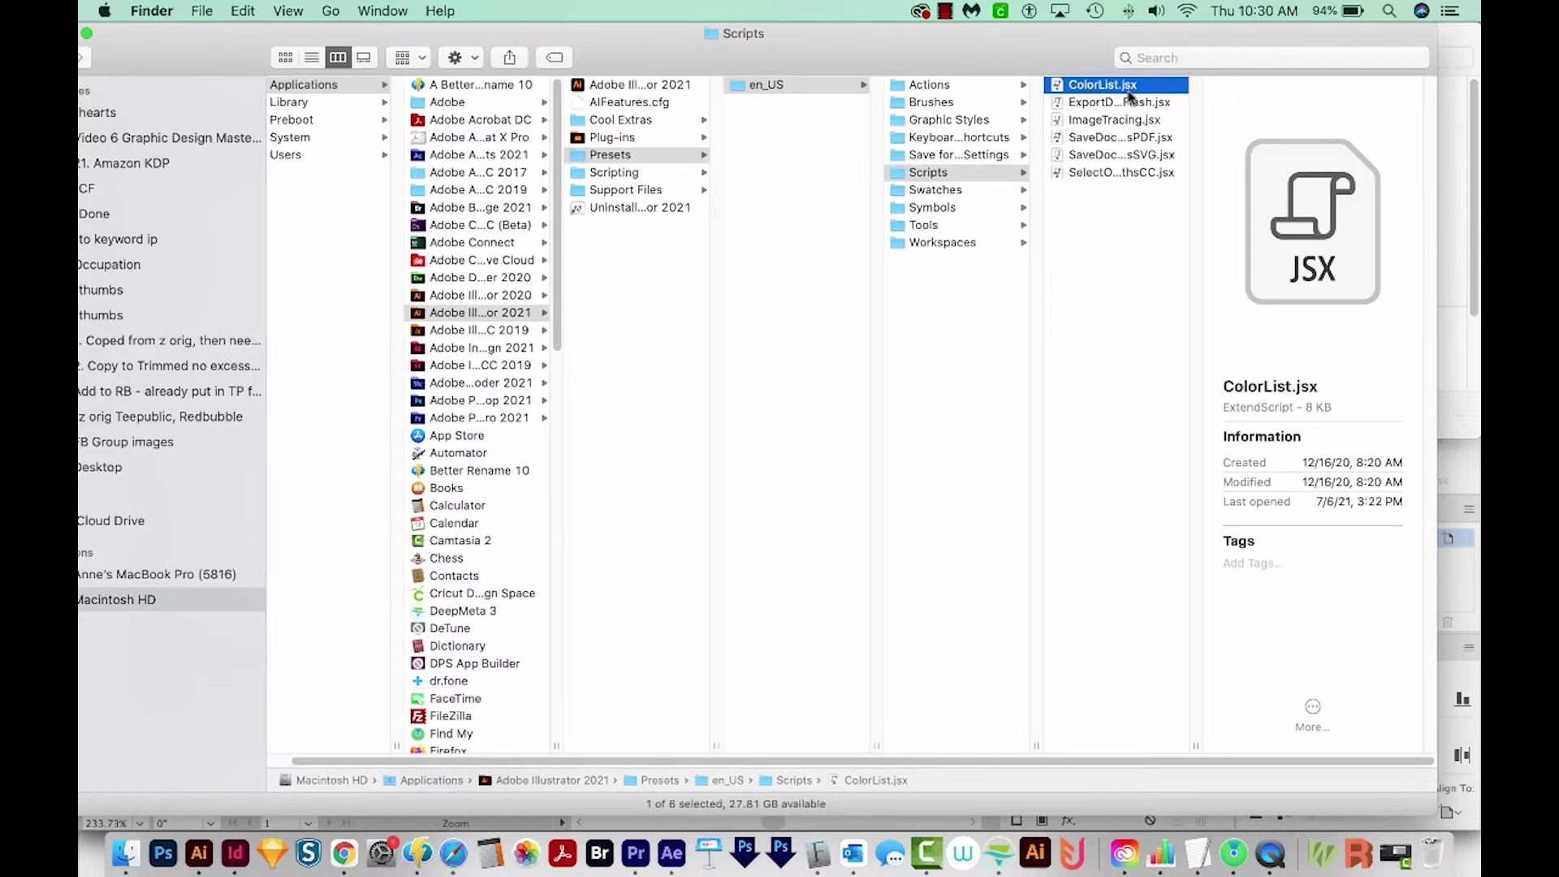
click(1081, 265)
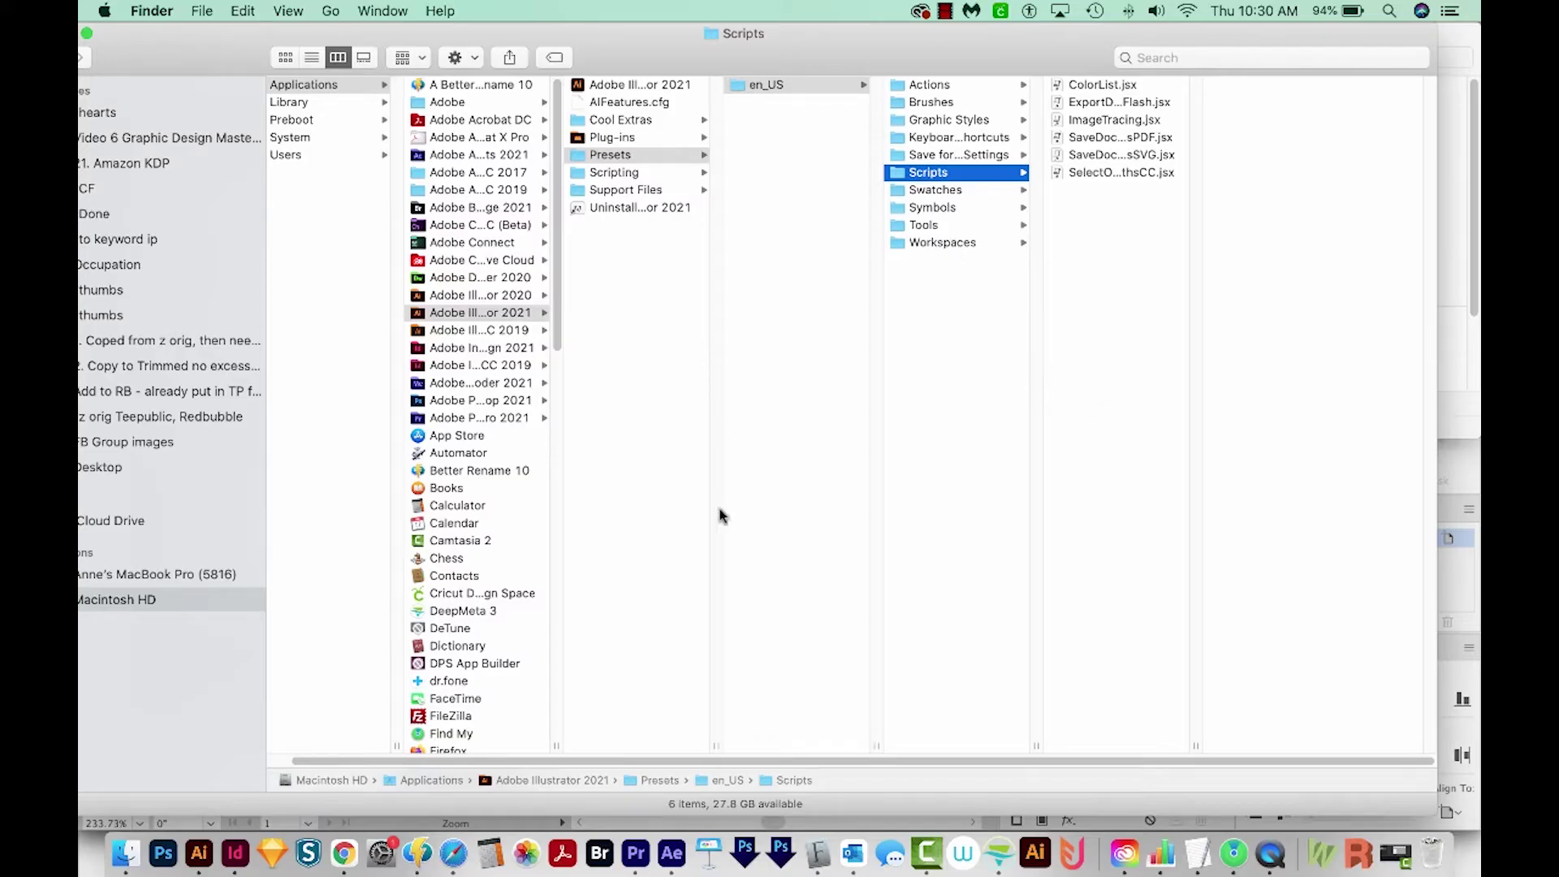
Step: Switch back to Illustrator and find ColorList among the installed scripts
click(199, 852)
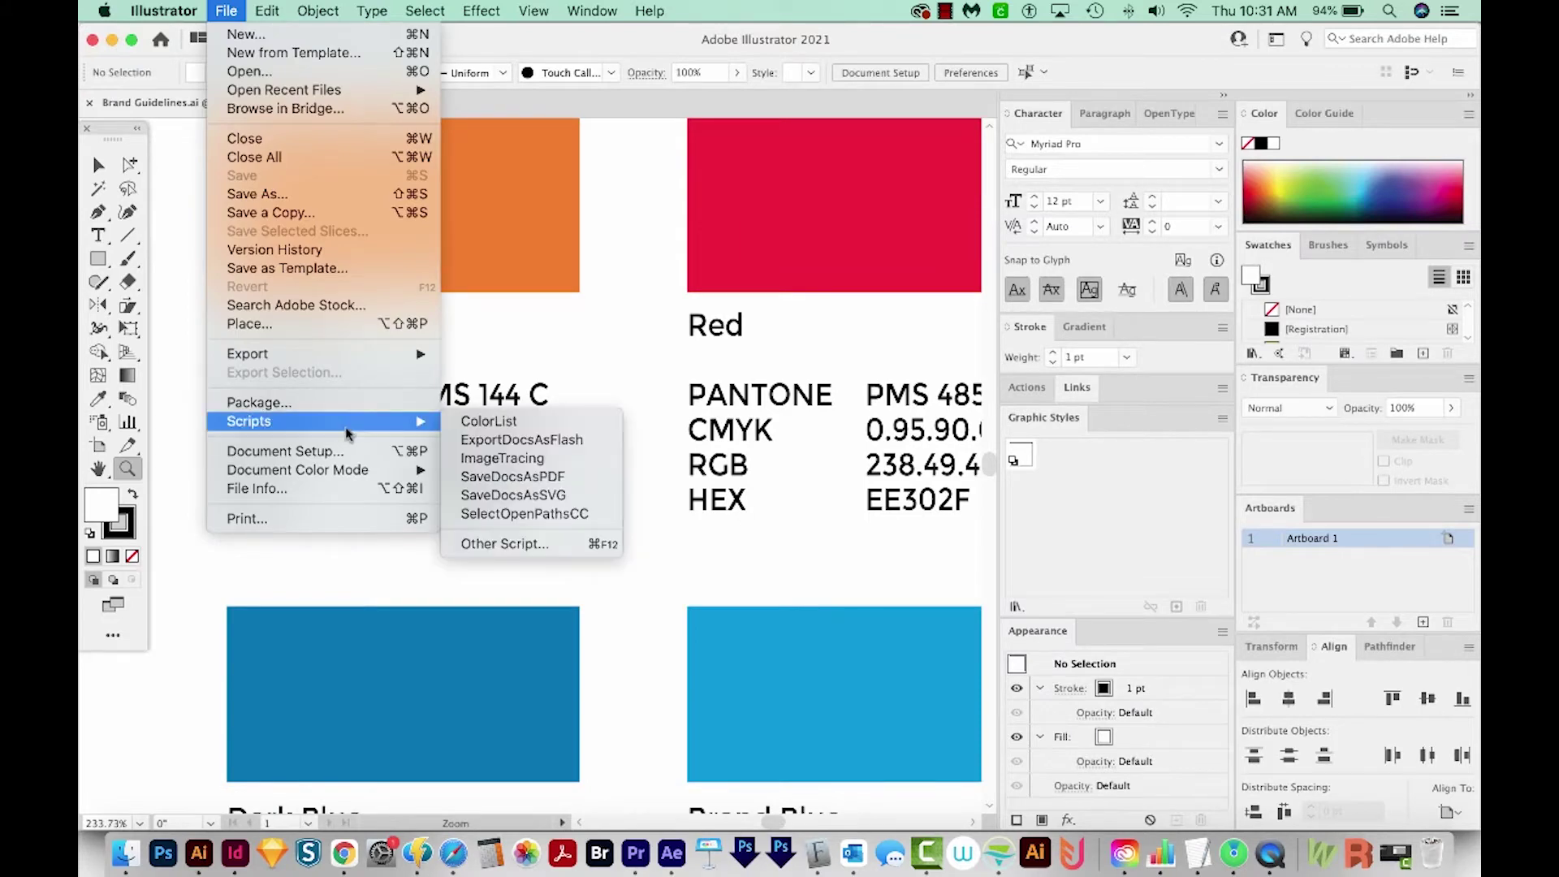
click(505, 422)
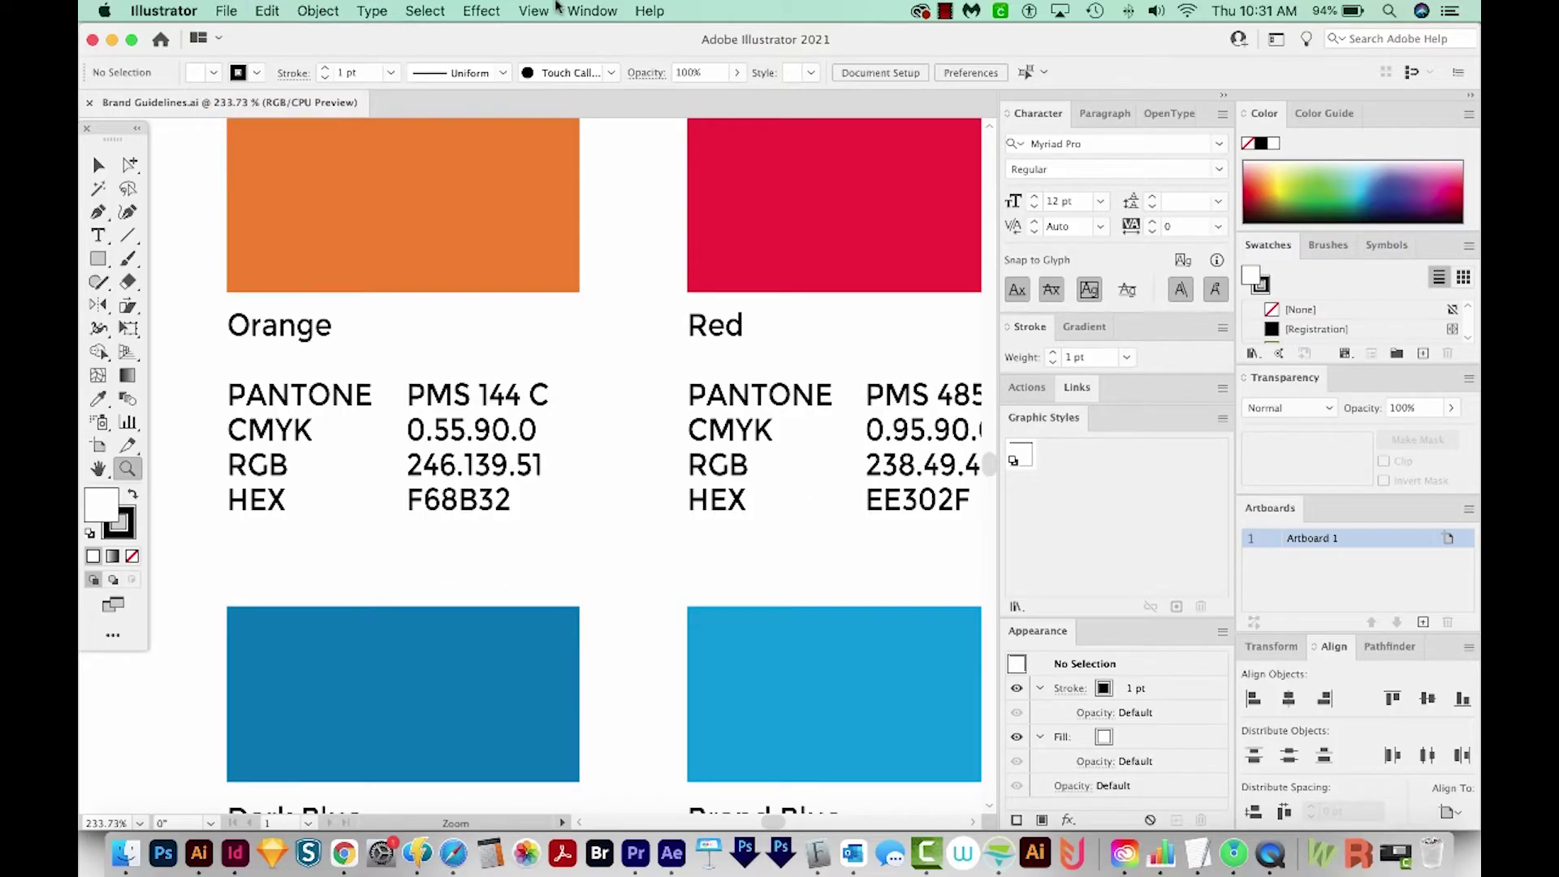
Step: Display the recorded actions and select the Default Actions set
click(599, 11)
click(641, 247)
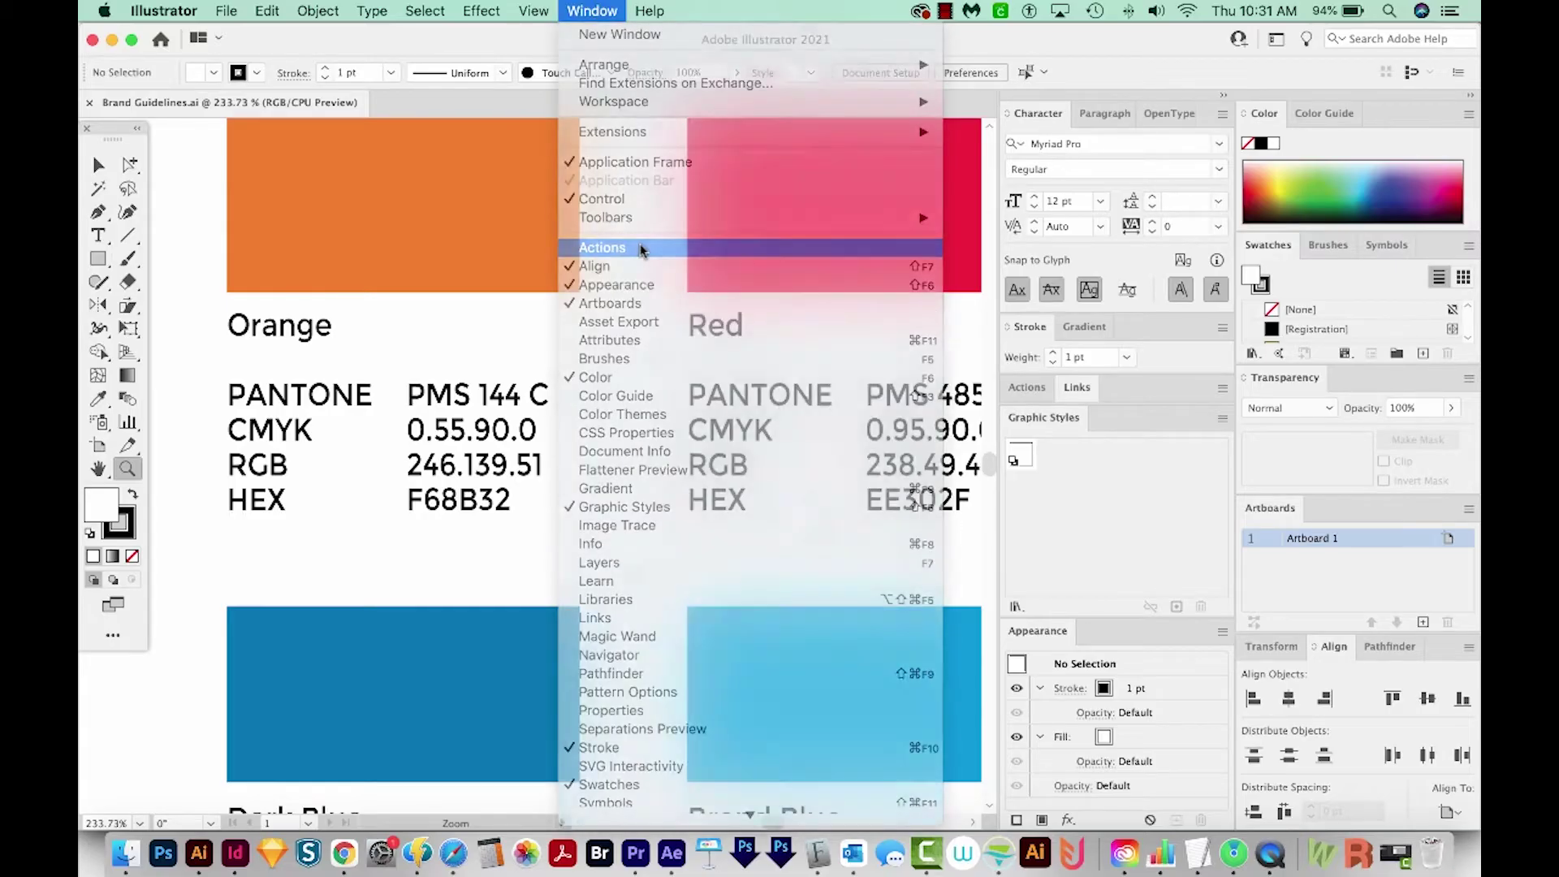
drag(753, 79, 736, 82)
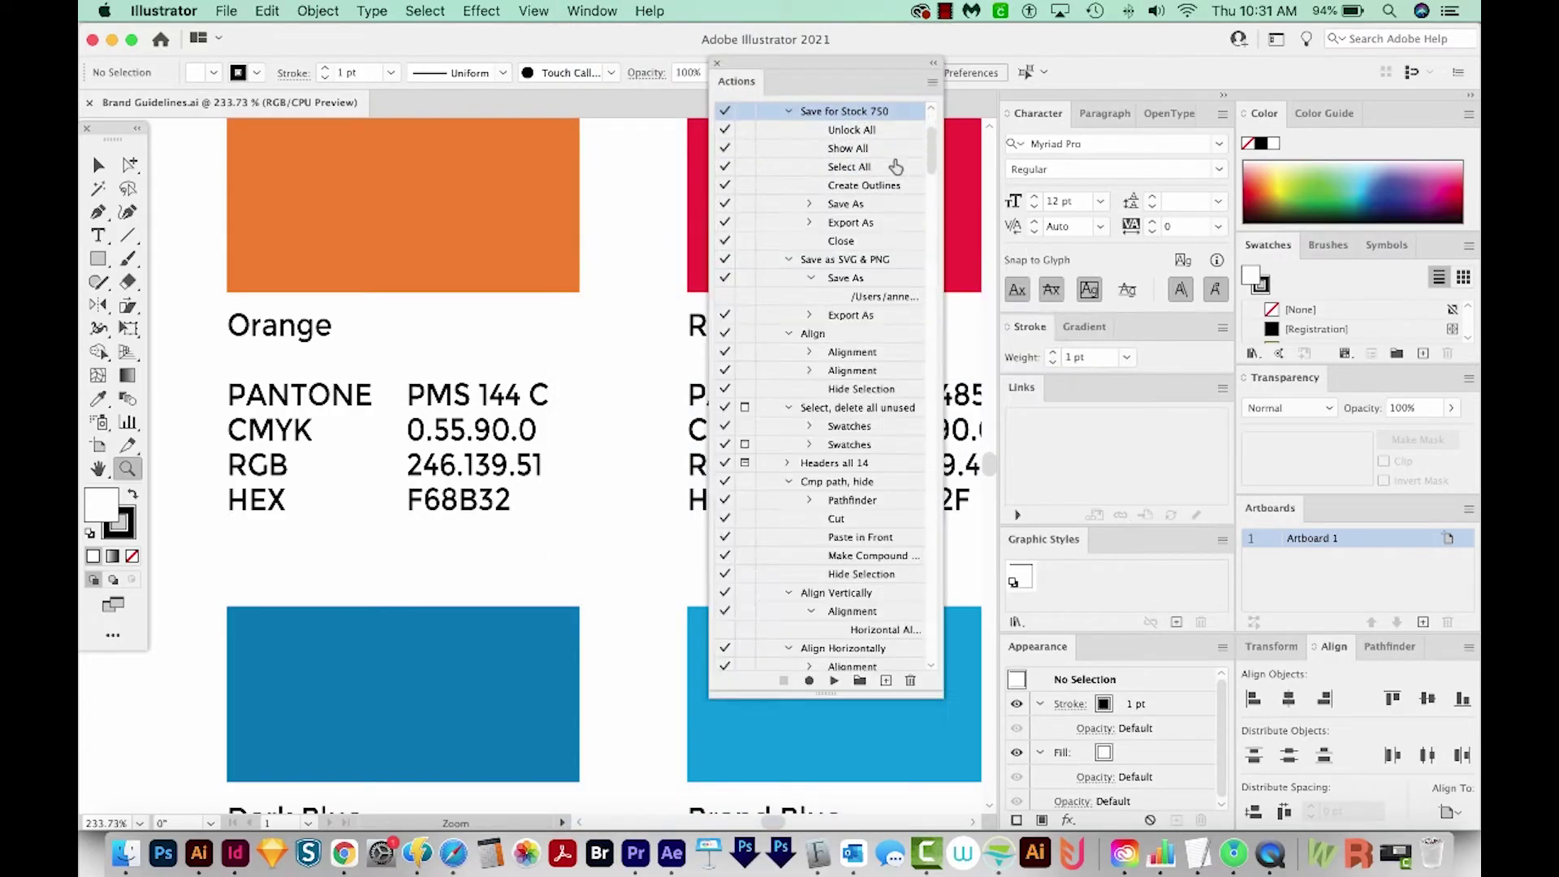
drag(929, 153, 930, 127)
click(834, 114)
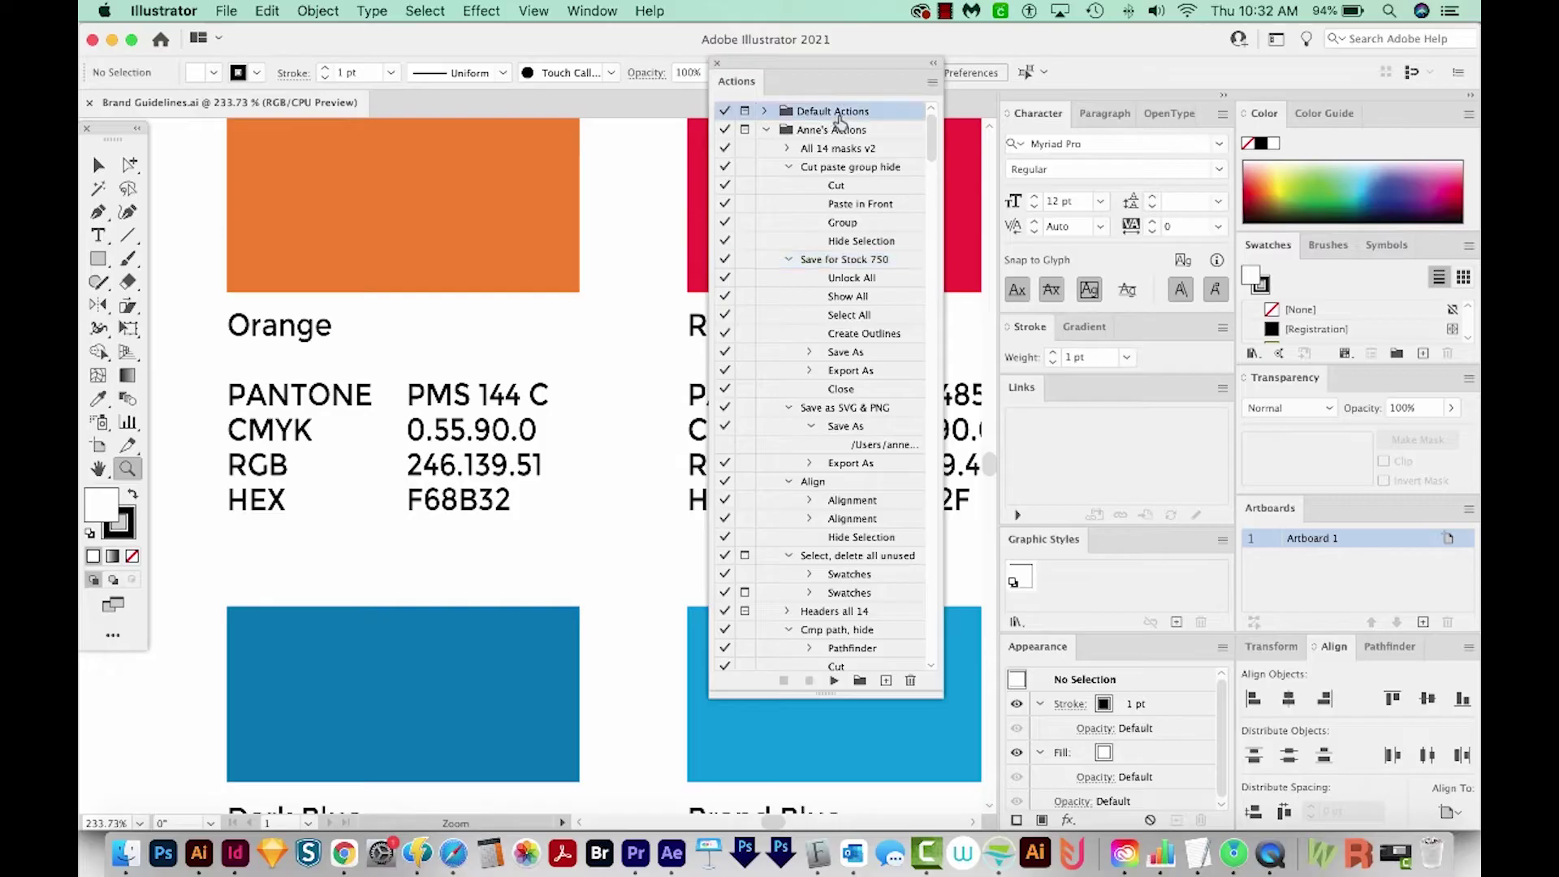
Step: Load the action file Colorlist.aia from the ColorlistDocs folder into Illustrator's actions
click(931, 82)
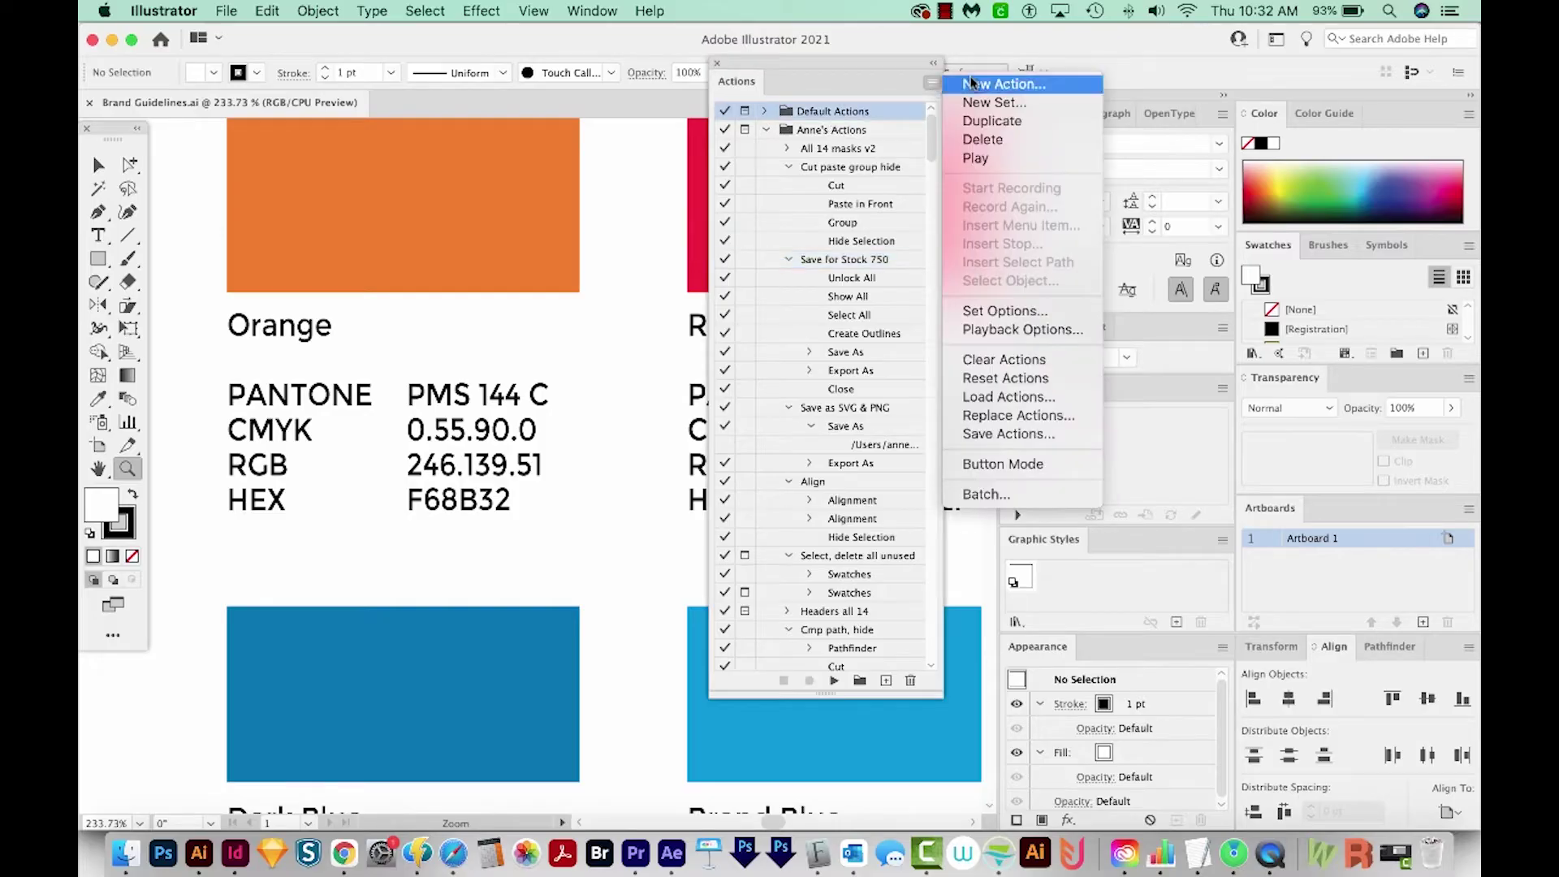
click(1035, 397)
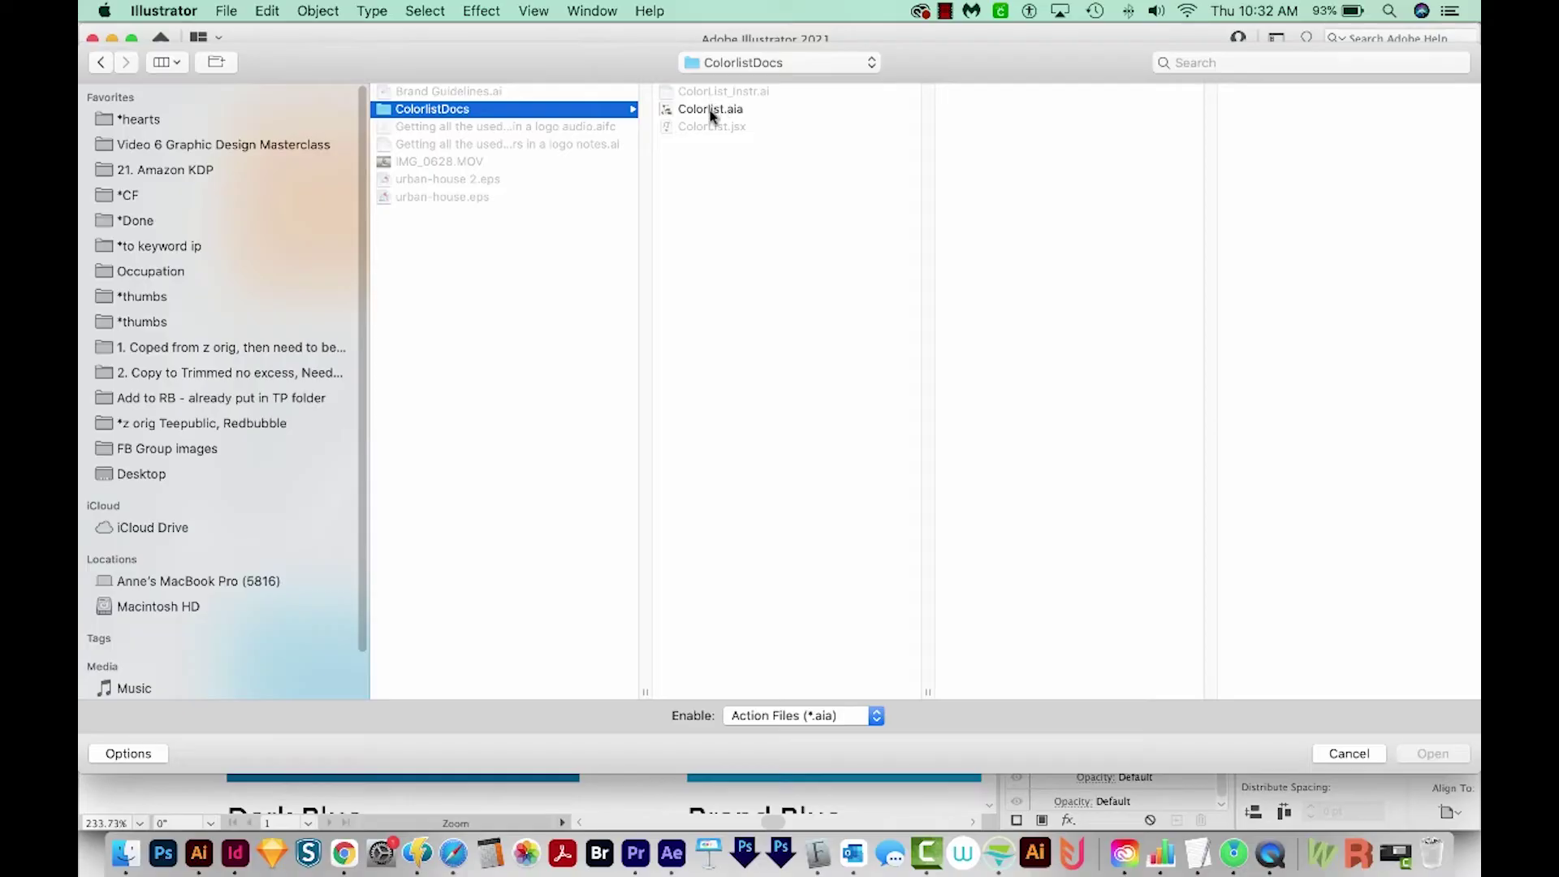
click(705, 109)
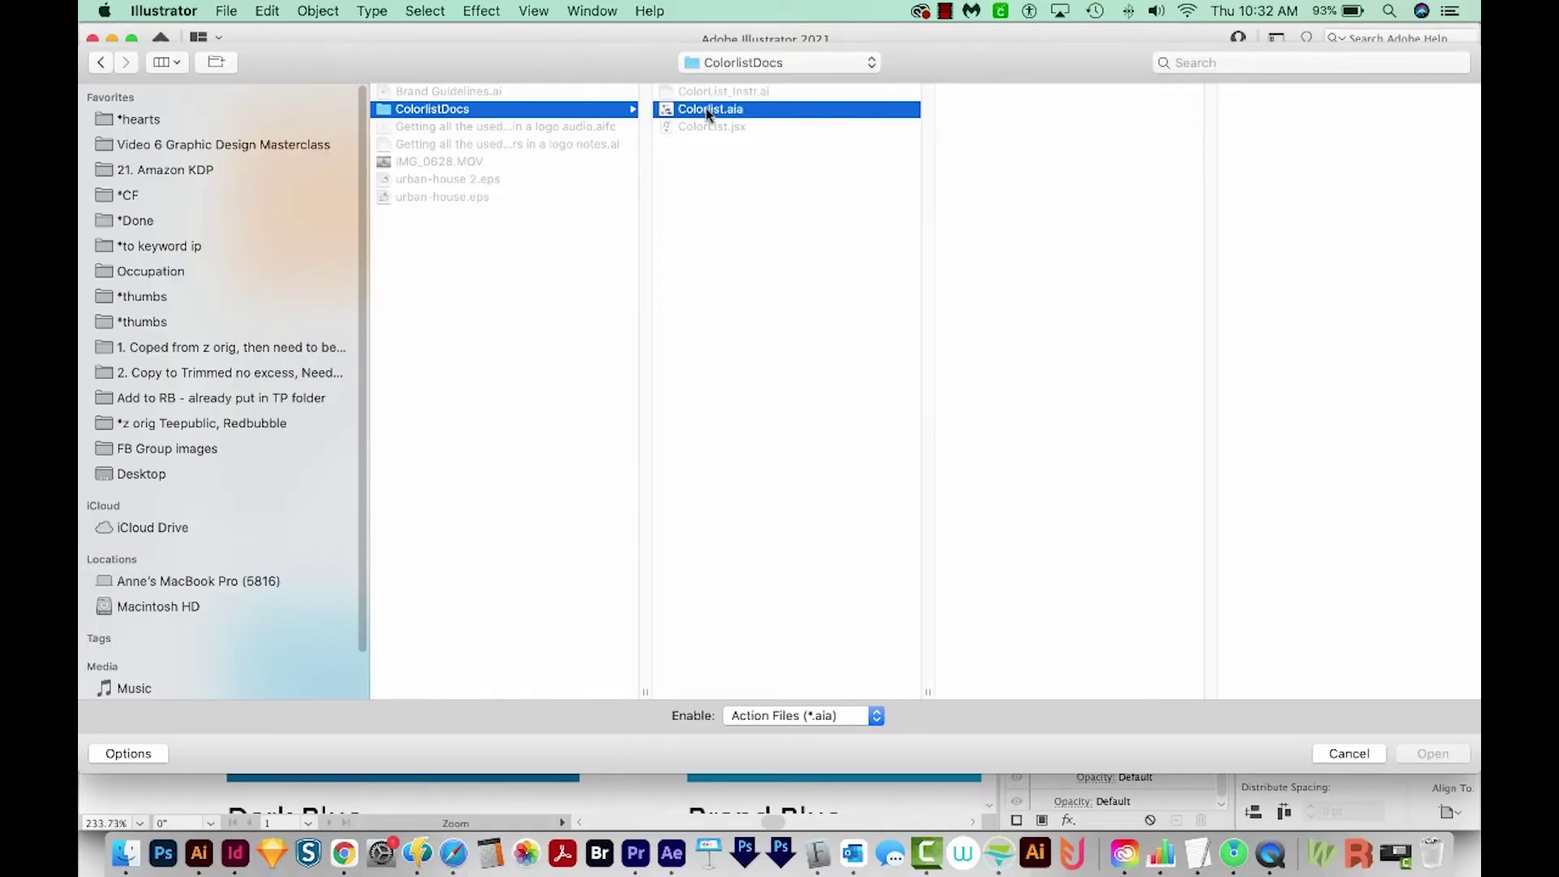
click(1414, 753)
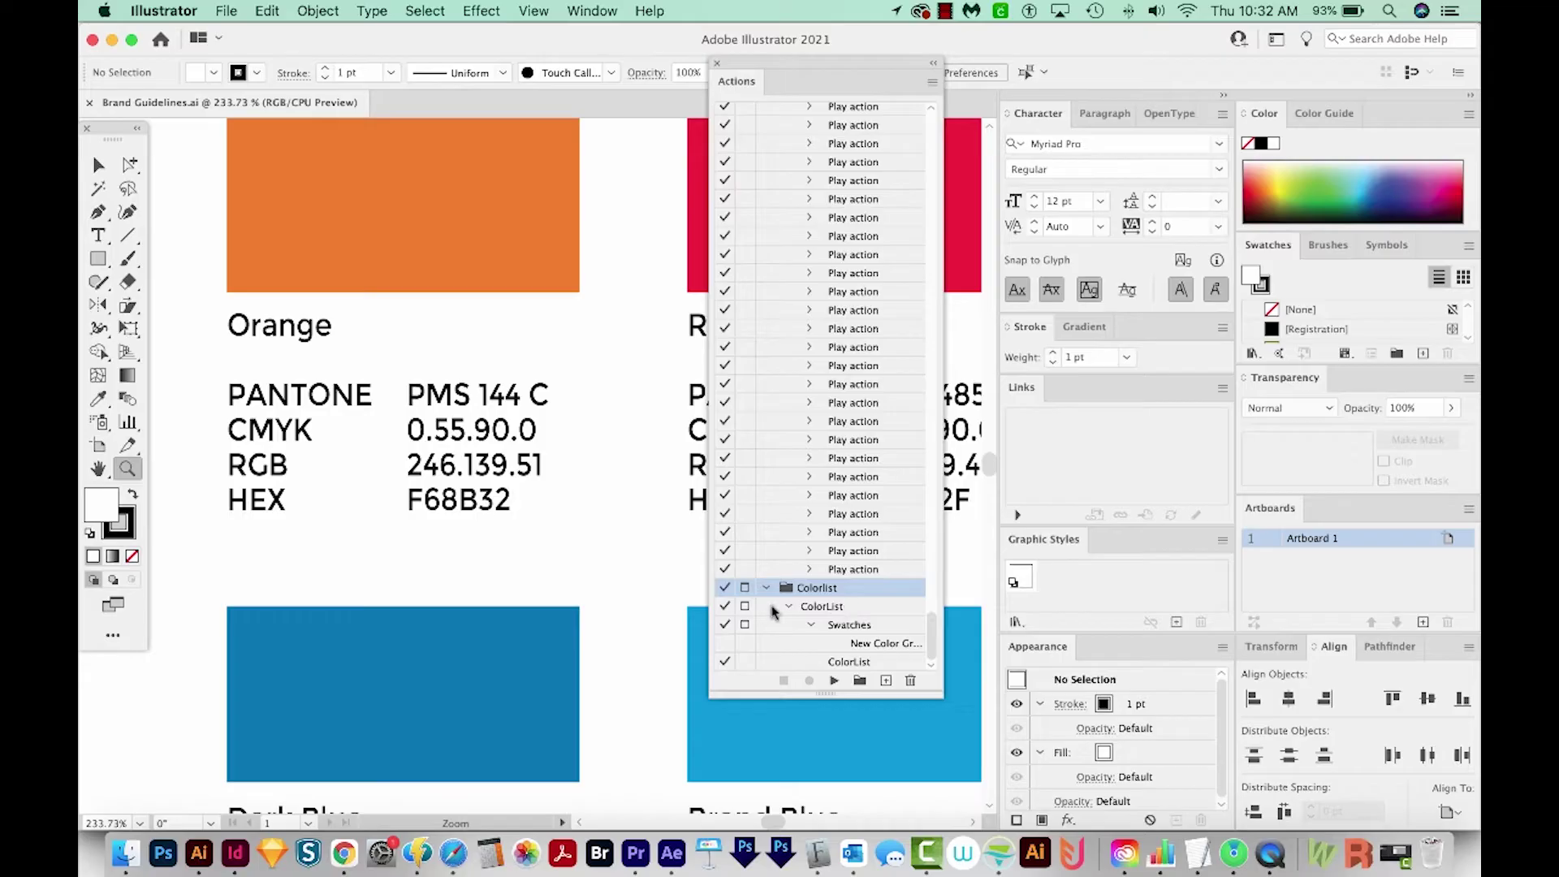
Step: Review the ColorList action's options, including its function key assignment, and accept them
click(890, 609)
double_click(892, 609)
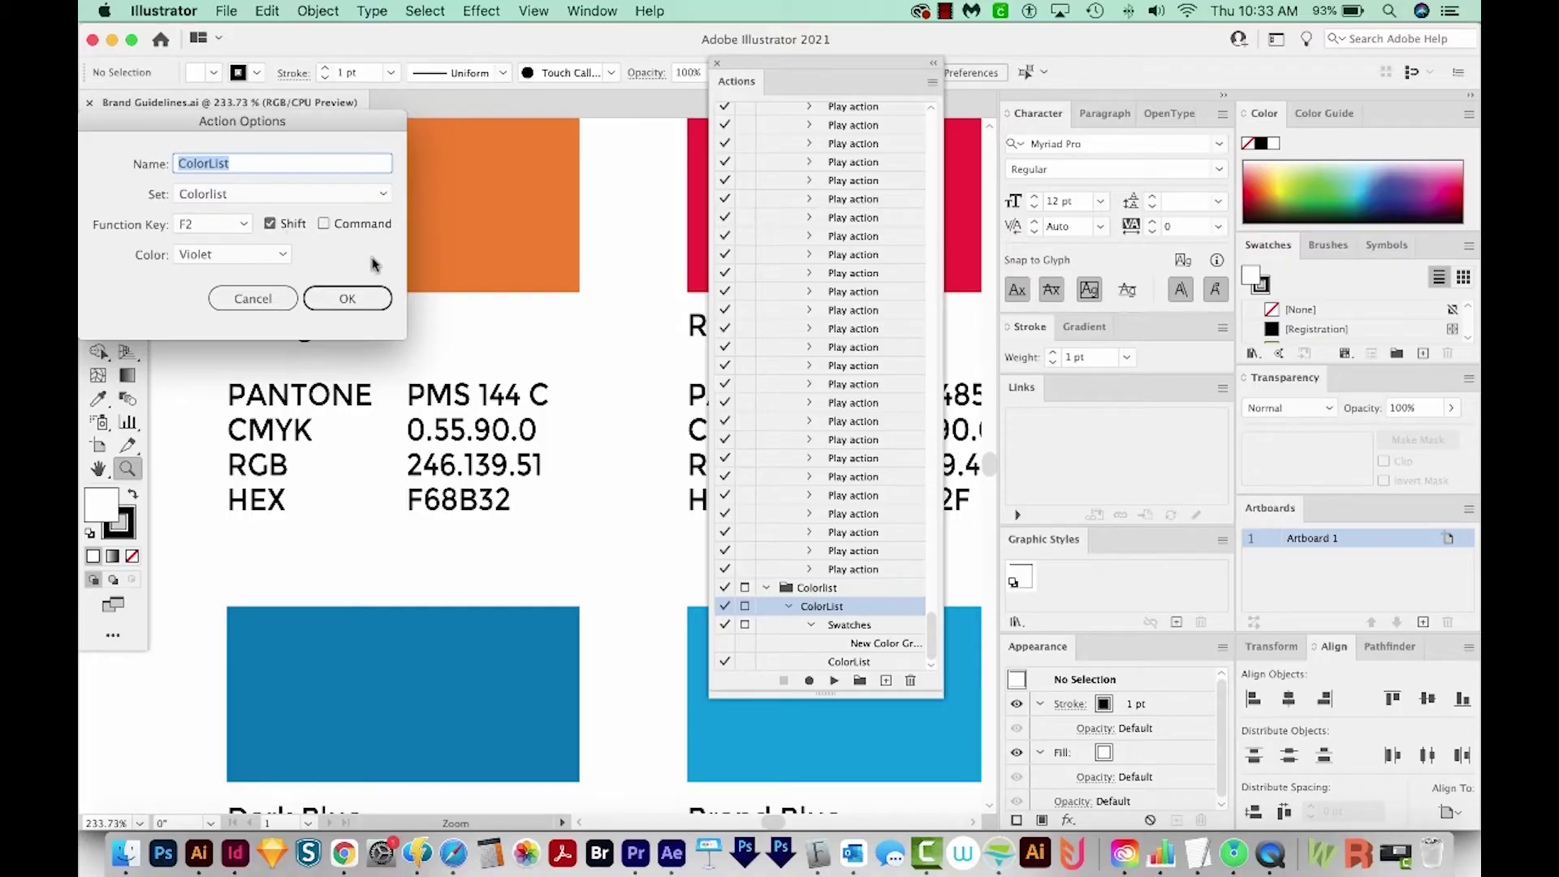
click(339, 294)
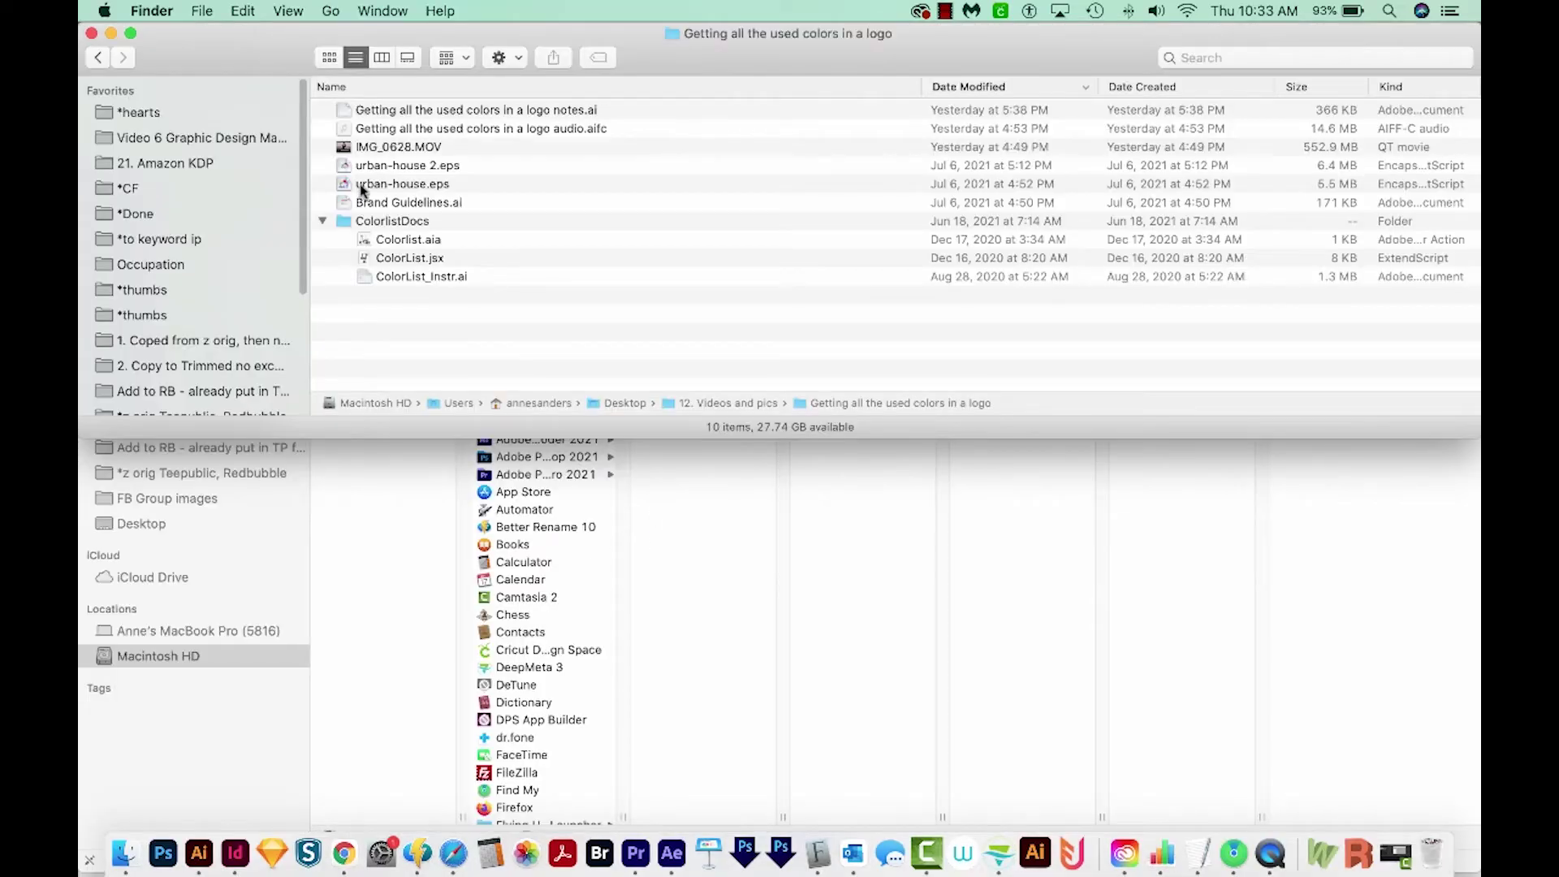
Step: Open urban-house.eps in Illustrator and hide the recorded actions so the logo is unobstructed
drag(361, 190, 199, 862)
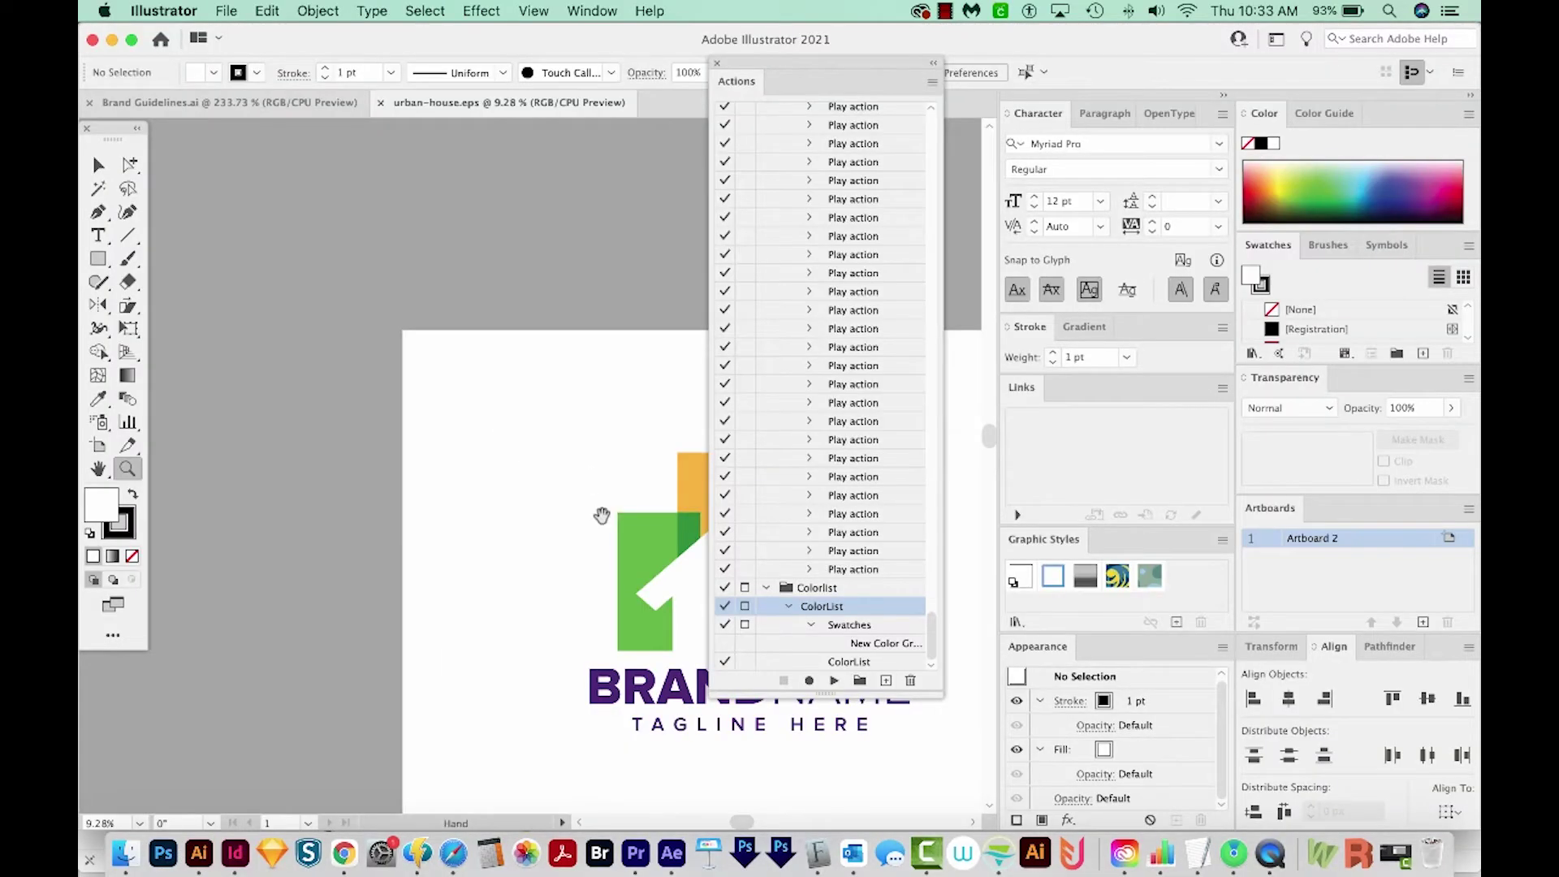
click(717, 62)
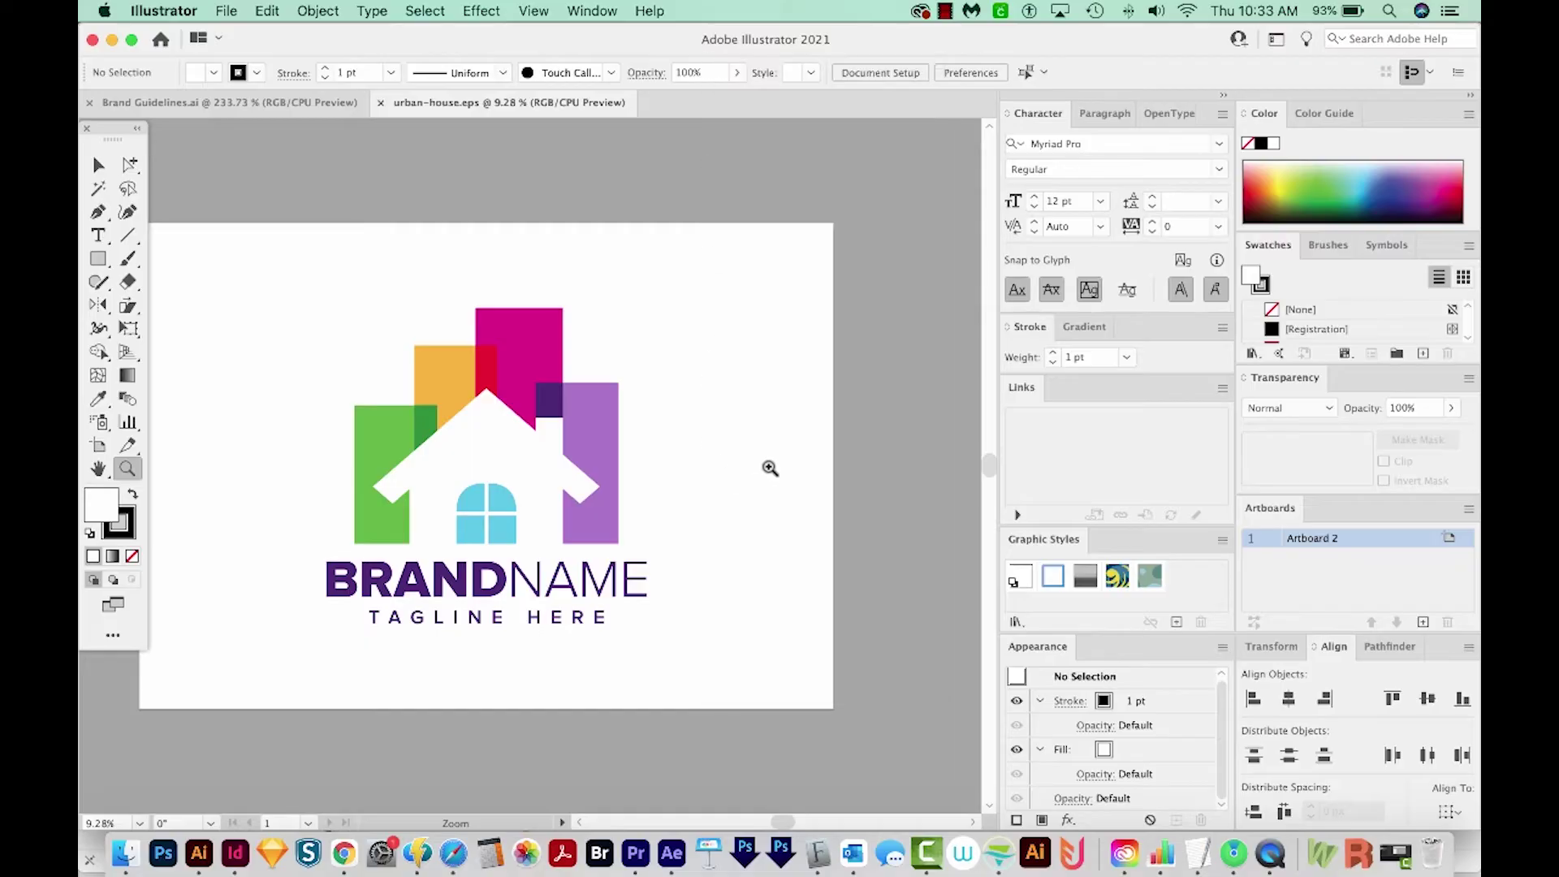
key(v)
Step: Float the swatch list beside the logo and enlarge it to show every swatch
click(597, 12)
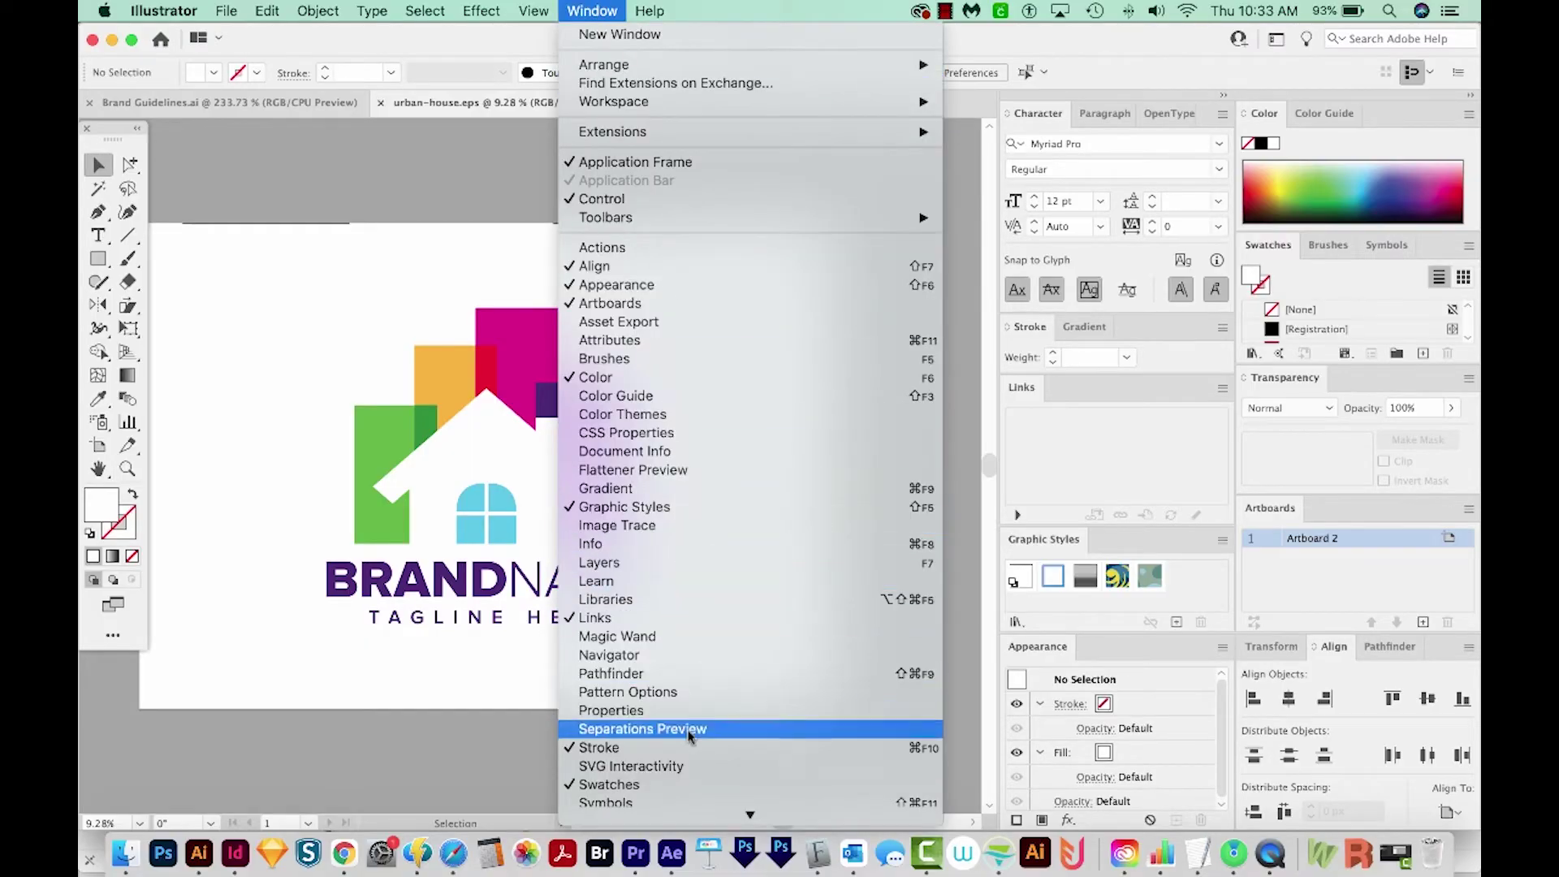
click(608, 784)
drag(1267, 245, 725, 143)
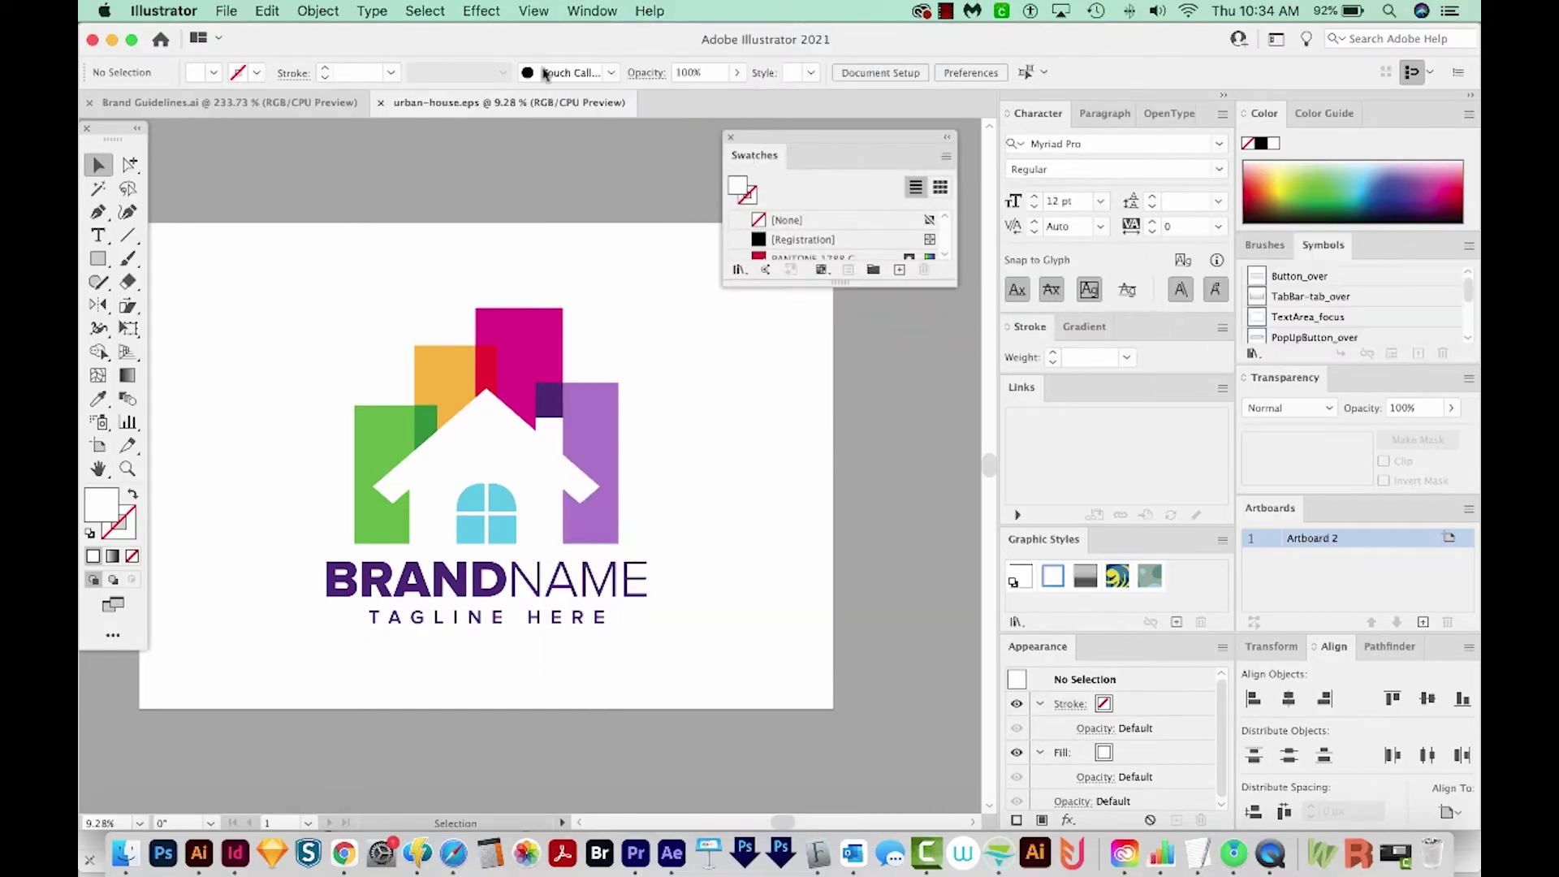
click(591, 12)
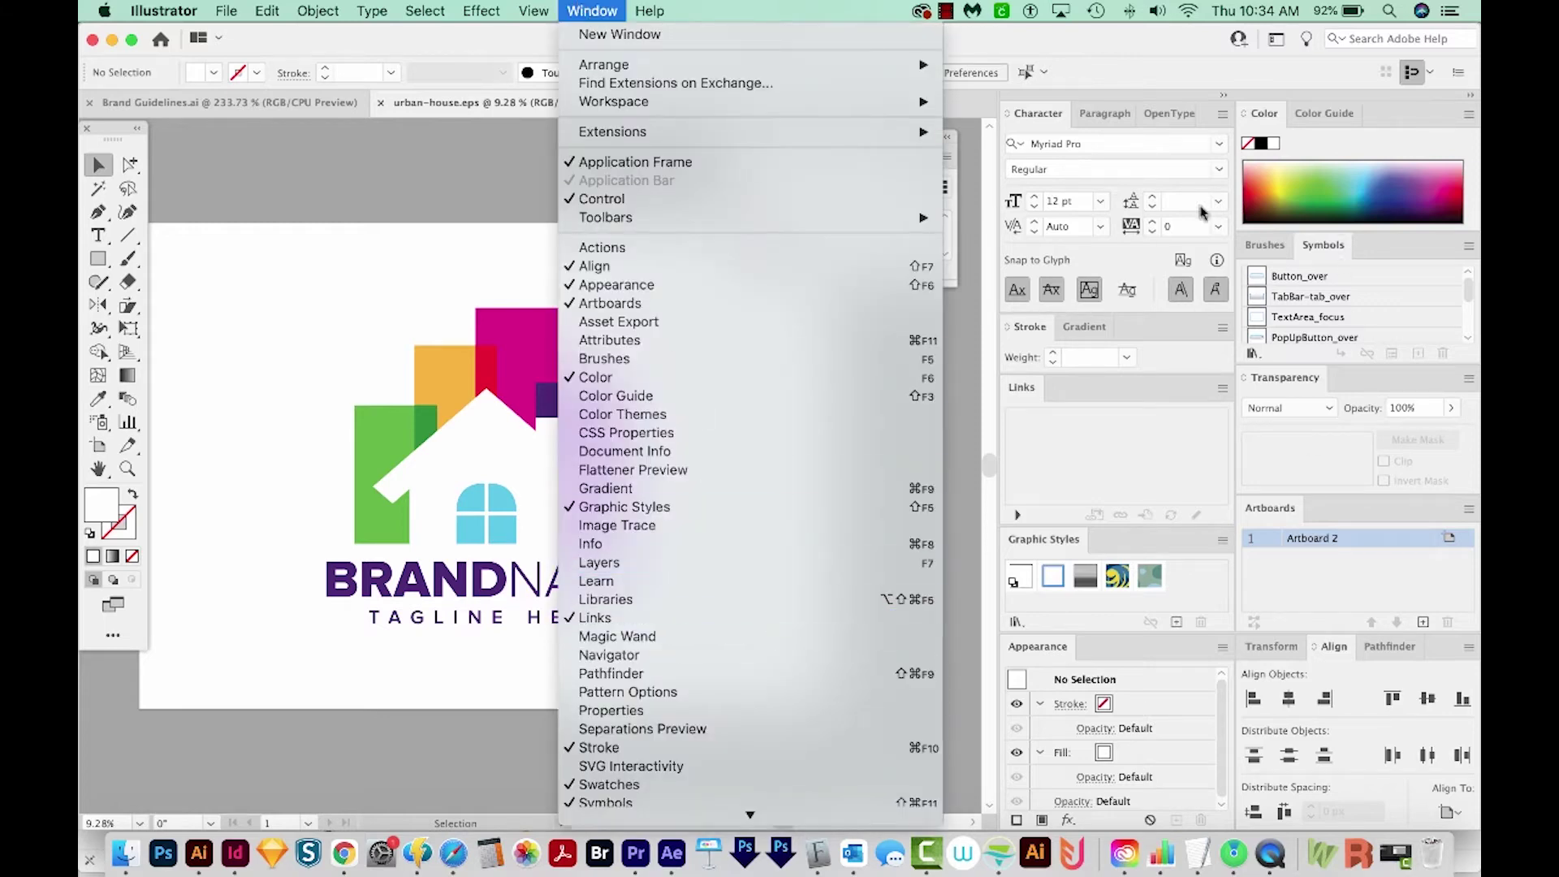
click(967, 390)
Step: Check which swatch fills the tall magenta block of the logo, and clear the selection
click(126, 164)
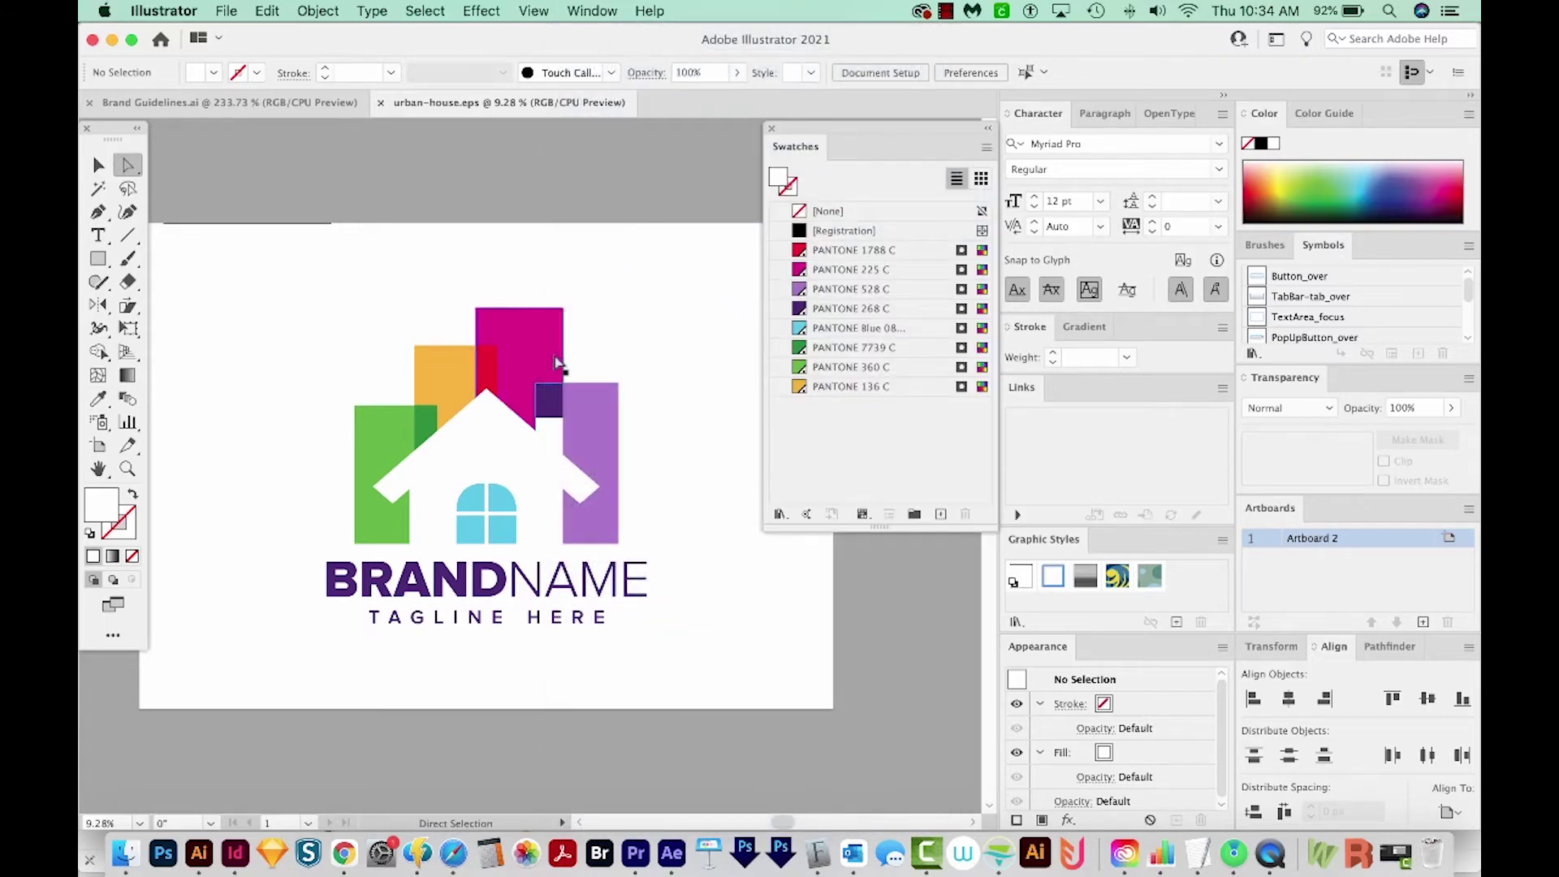
click(526, 328)
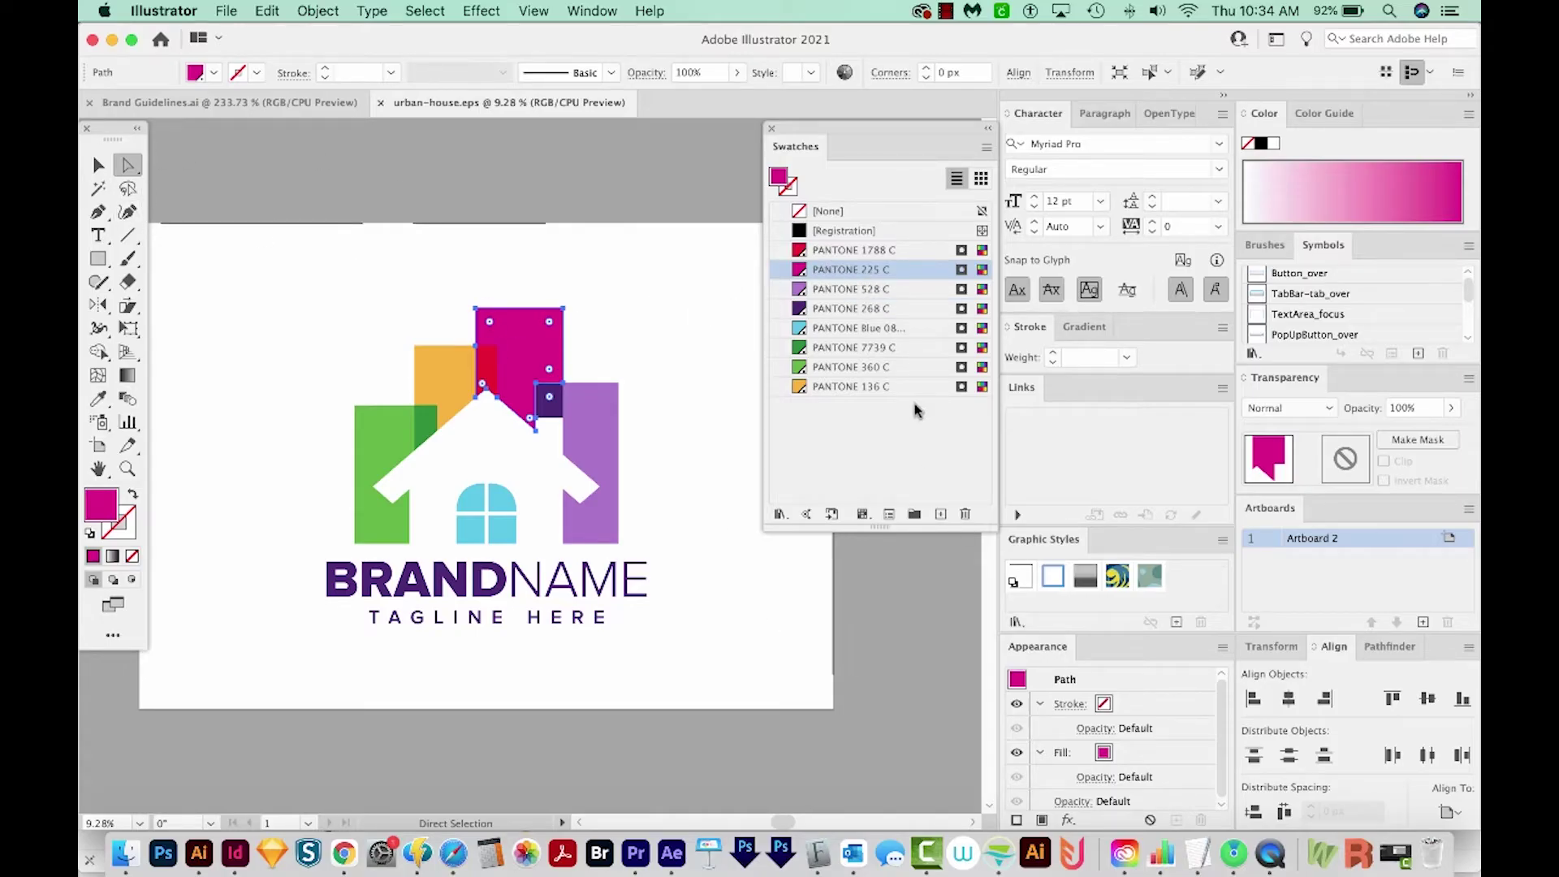
click(98, 164)
click(686, 288)
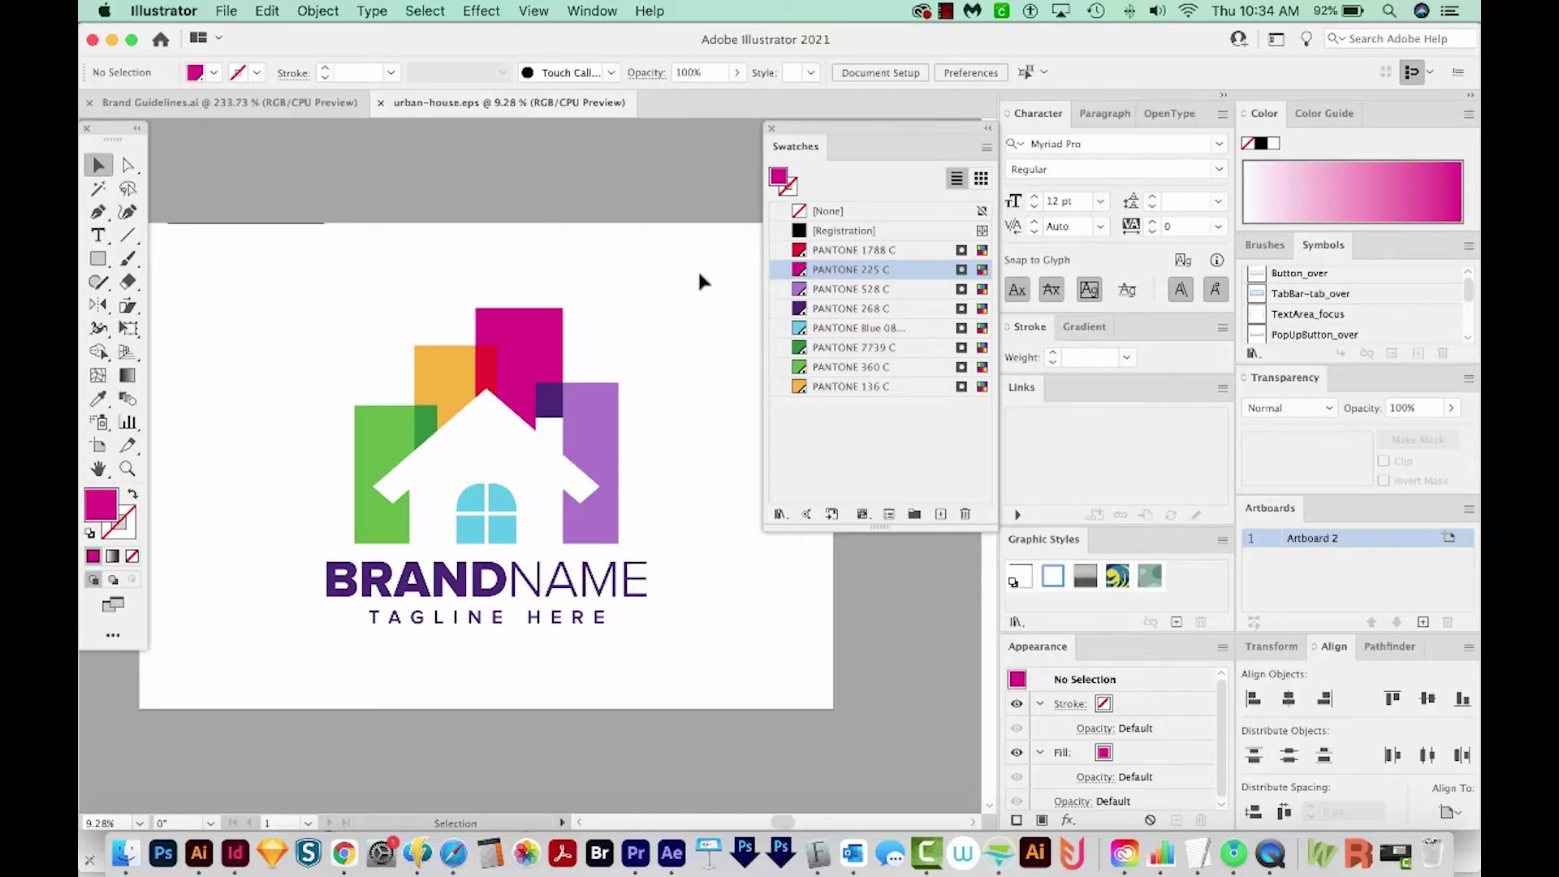
Step: Select all the artwork and run ColorList, creating a color group from the selected artwork with process colors converted to global
key(cmd+a)
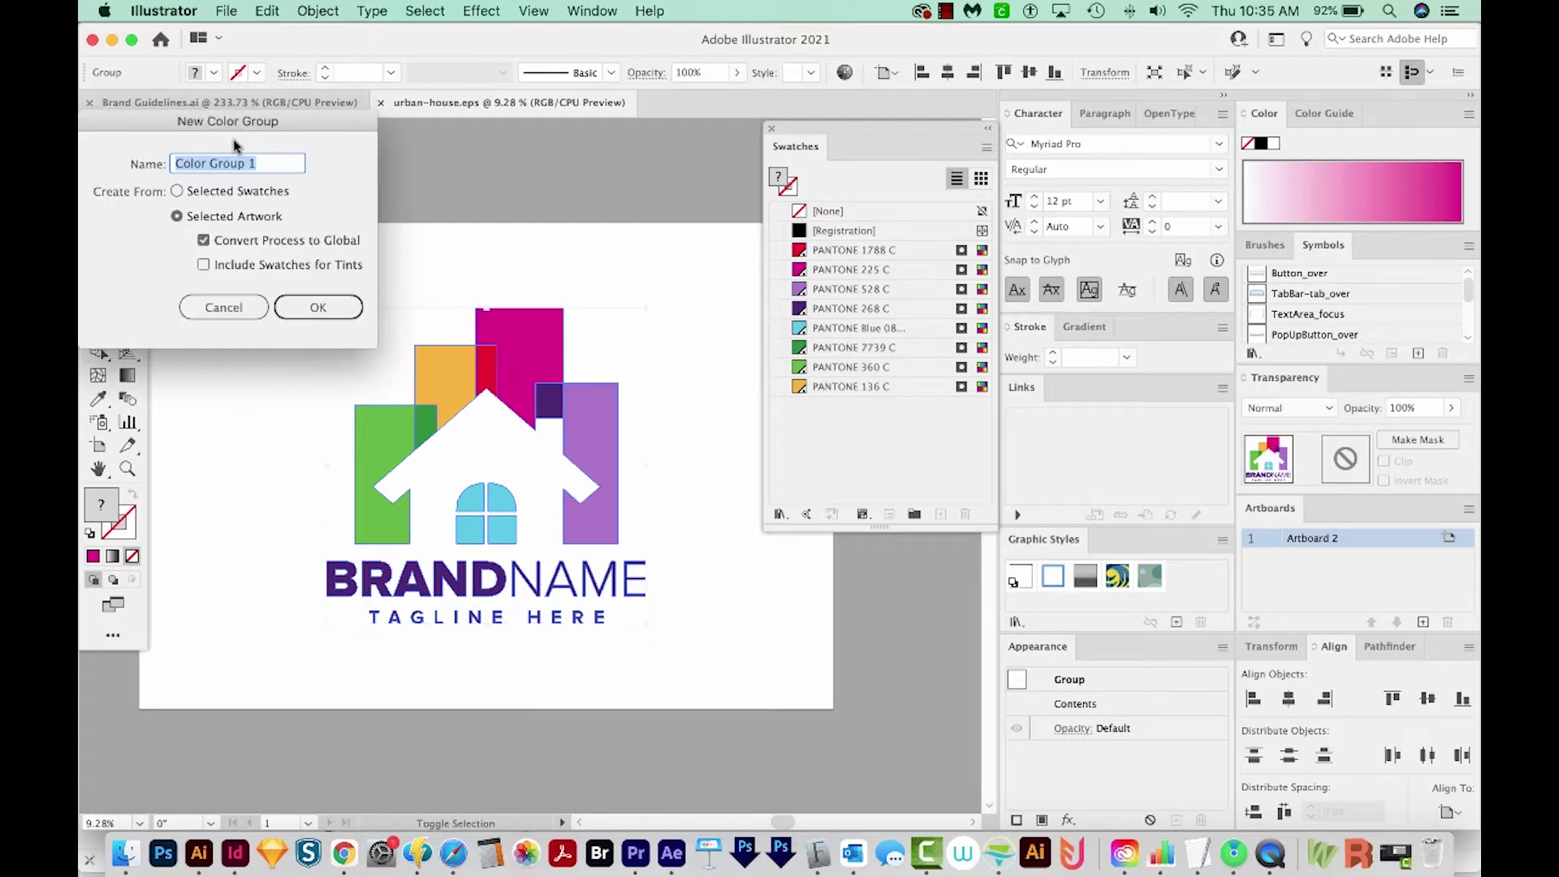
click(321, 304)
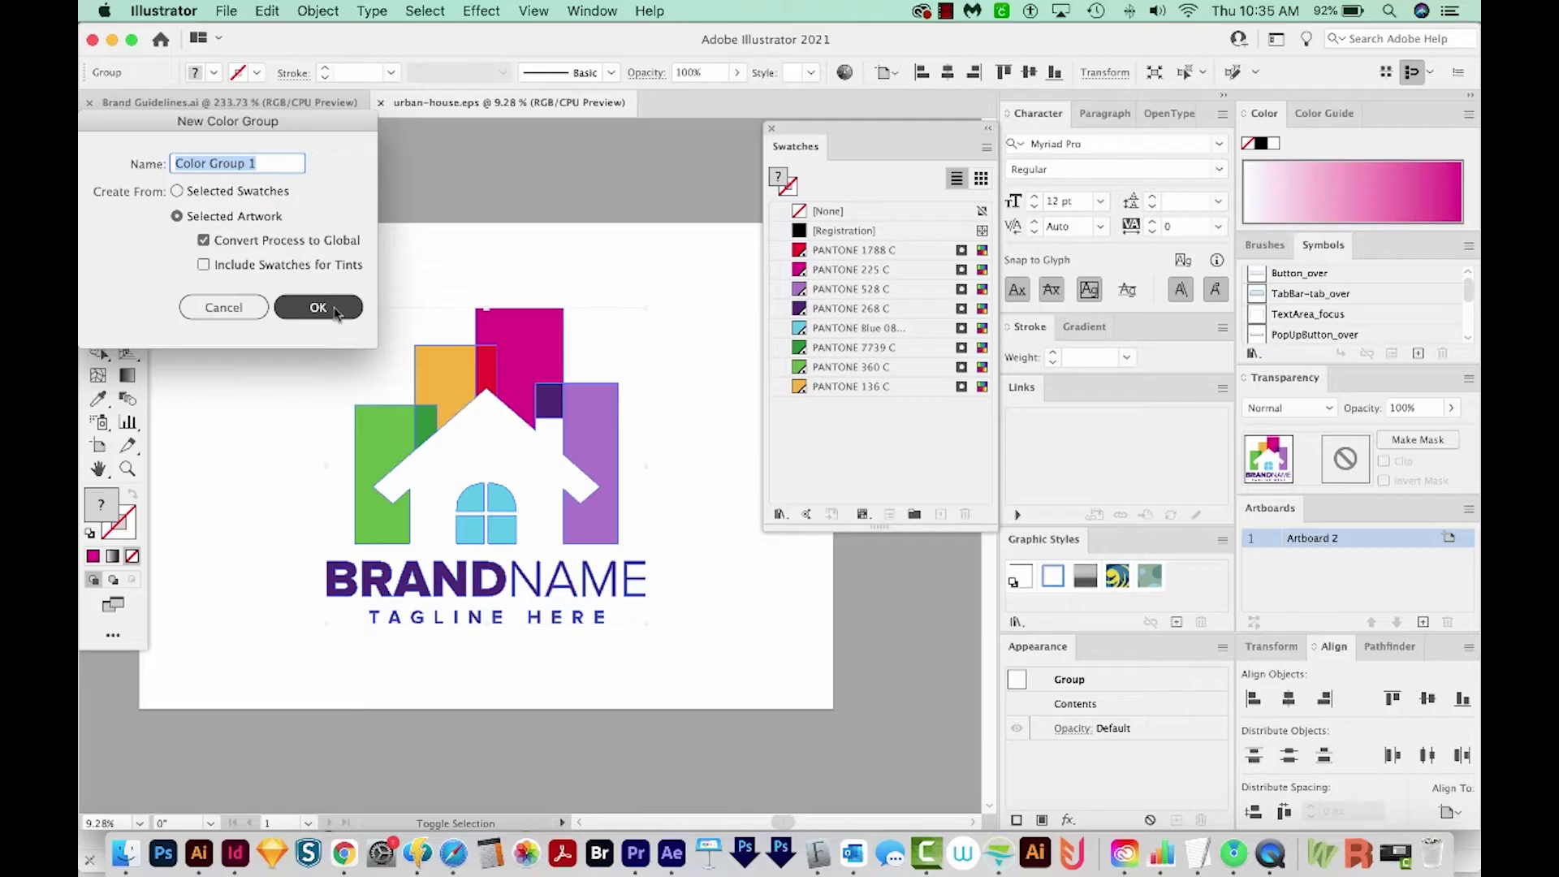
click(807, 417)
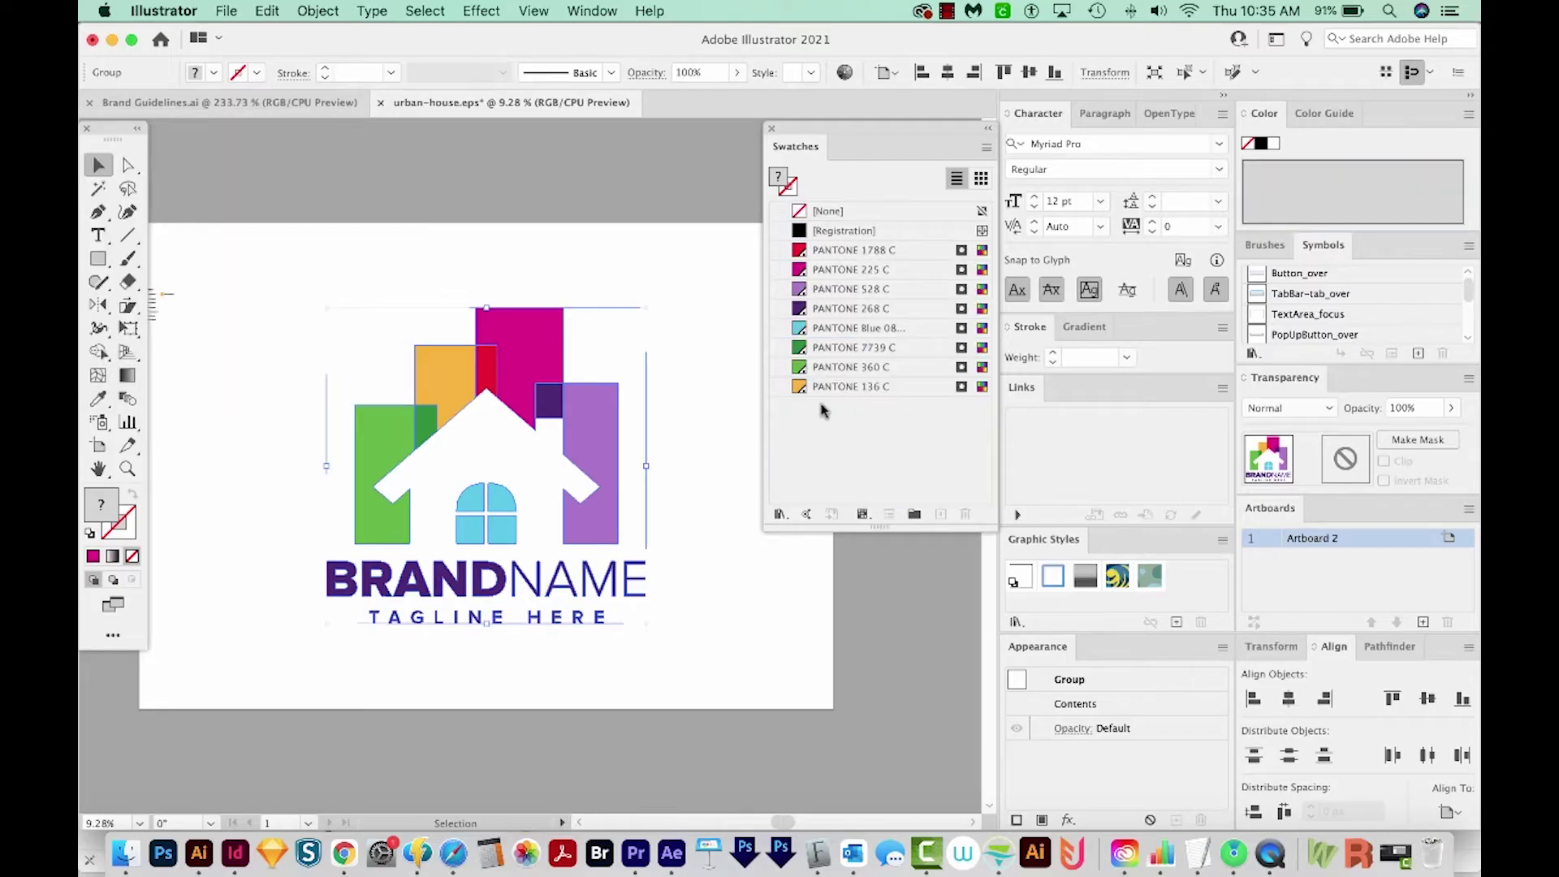
Step: Examine the generated PANTONE color list at the artboard's edge and compare it with the document's swatches
key(z)
drag(523, 498, 480, 476)
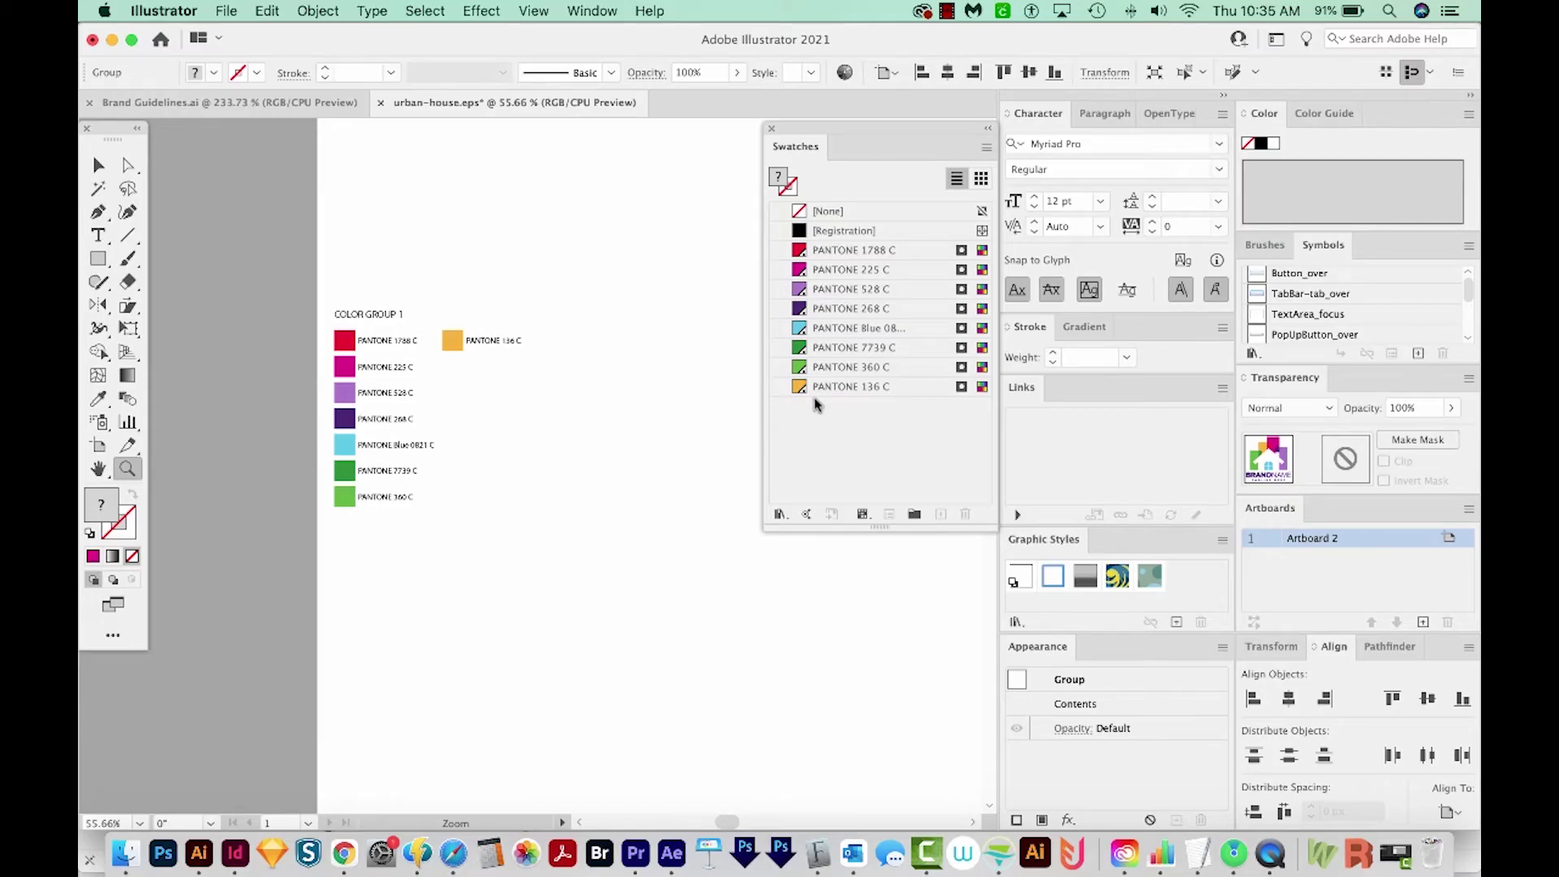
scroll(392, 590, right, 5)
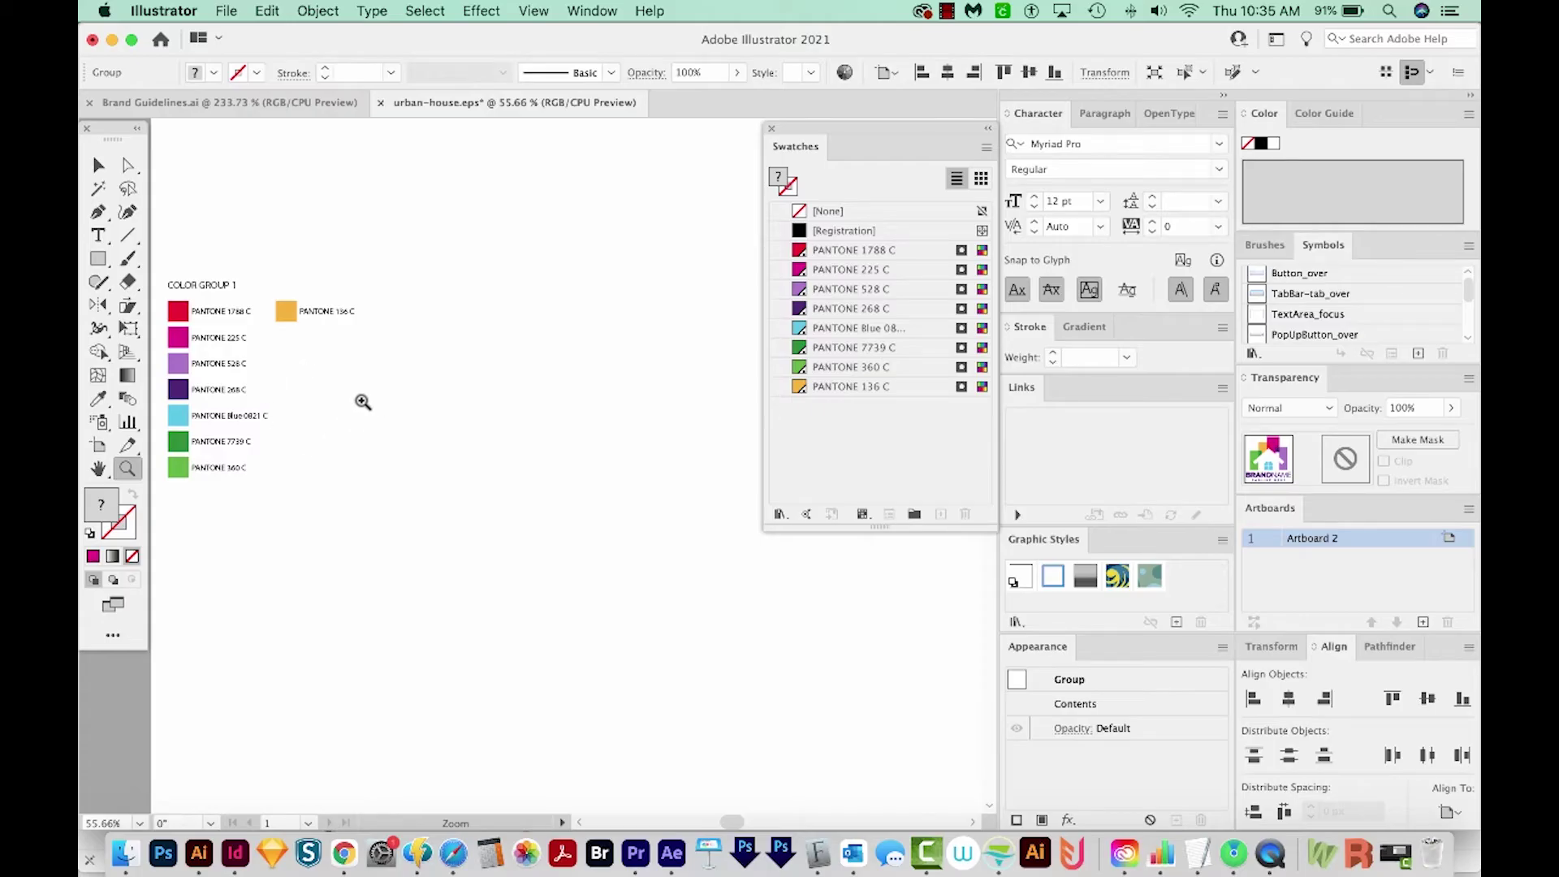
key(super+minus)
key(super+0)
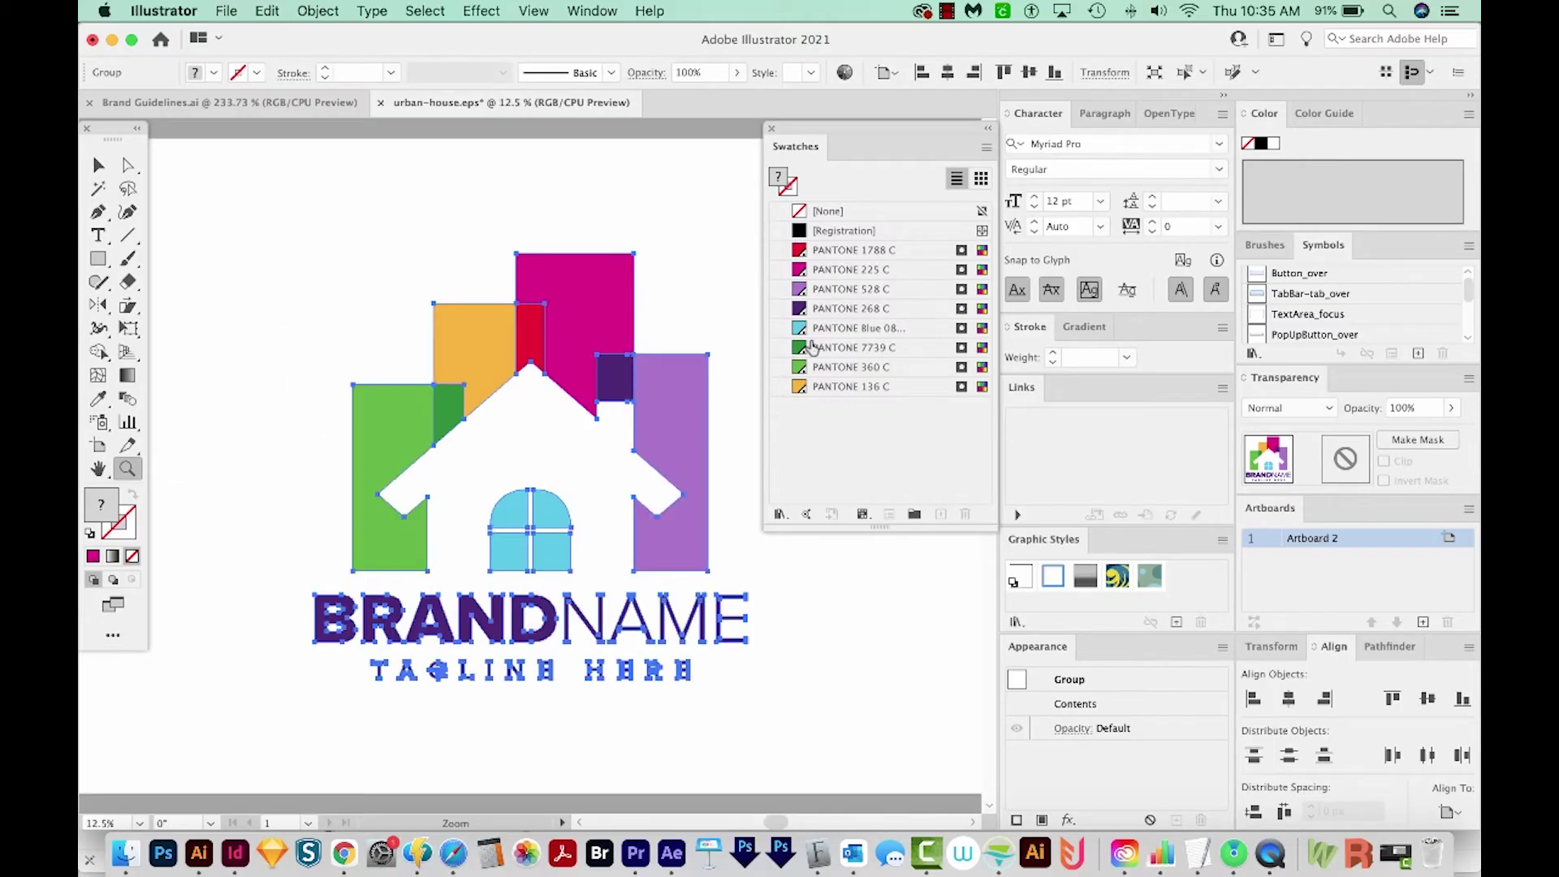
Step: Check the document color mode and deselect the logo
click(226, 11)
mouse_move(288, 471)
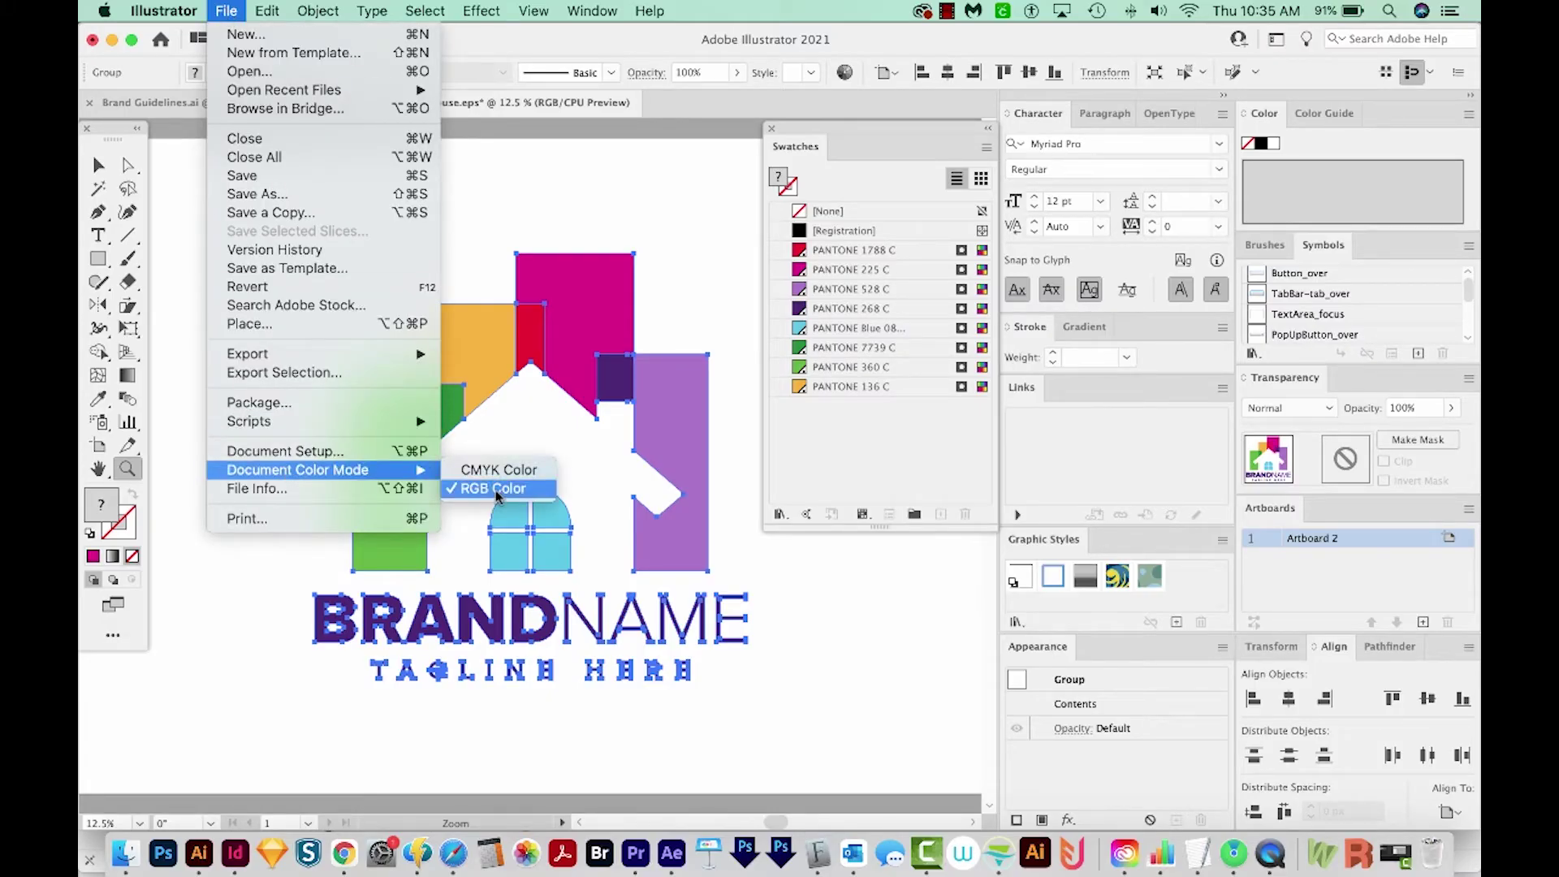
click(819, 652)
super+click(815, 565)
click(909, 404)
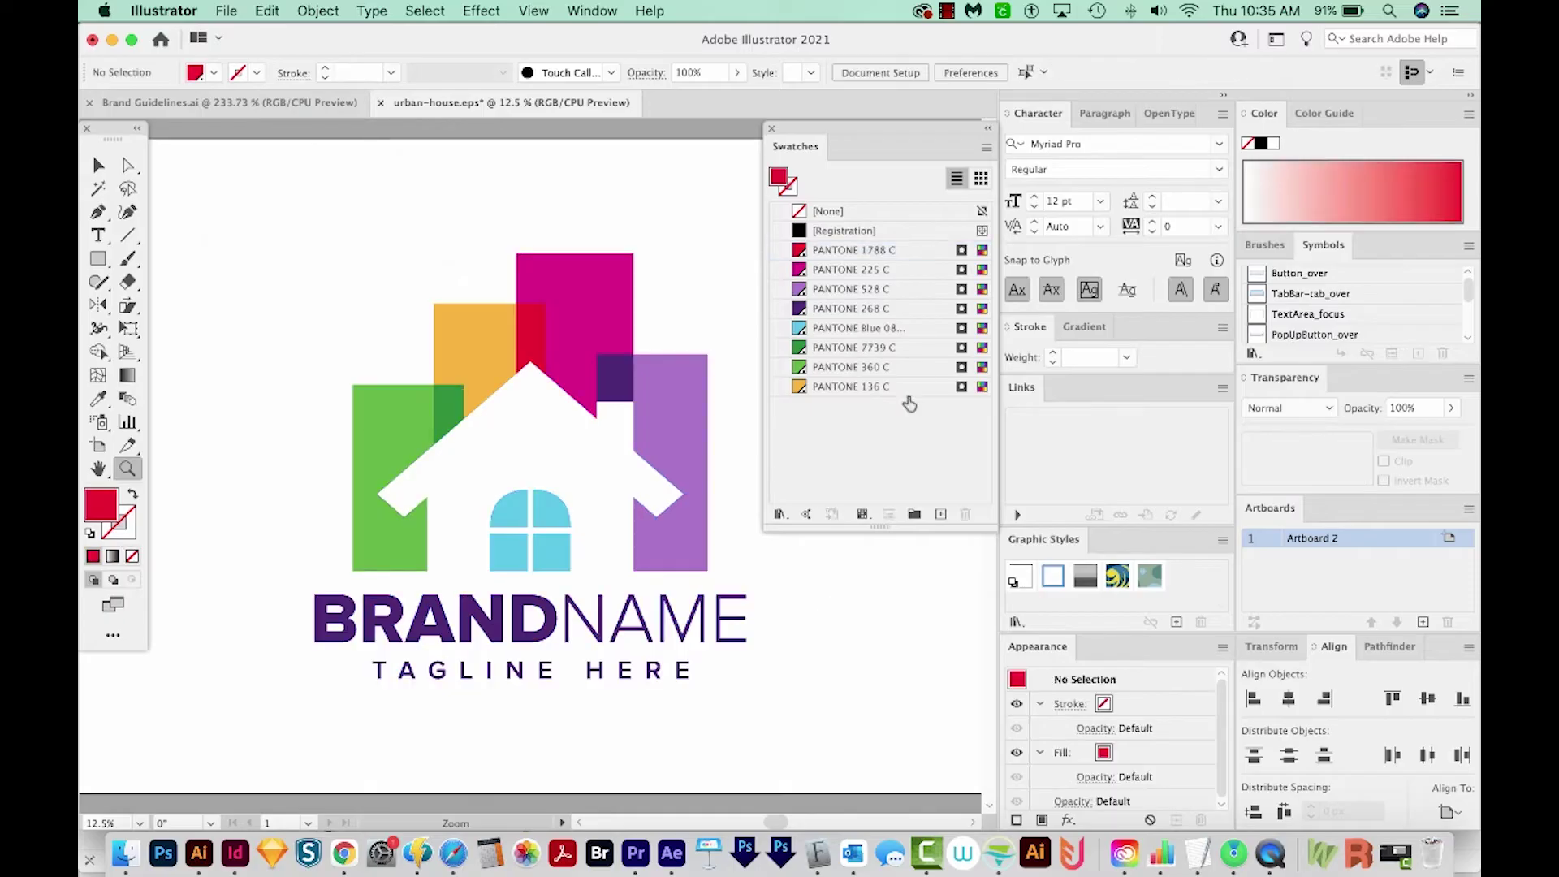
Step: Delete all the PANTONE swatches, from PANTONE 1788 C through PANTONE 136 C
click(913, 253)
shift+click(893, 391)
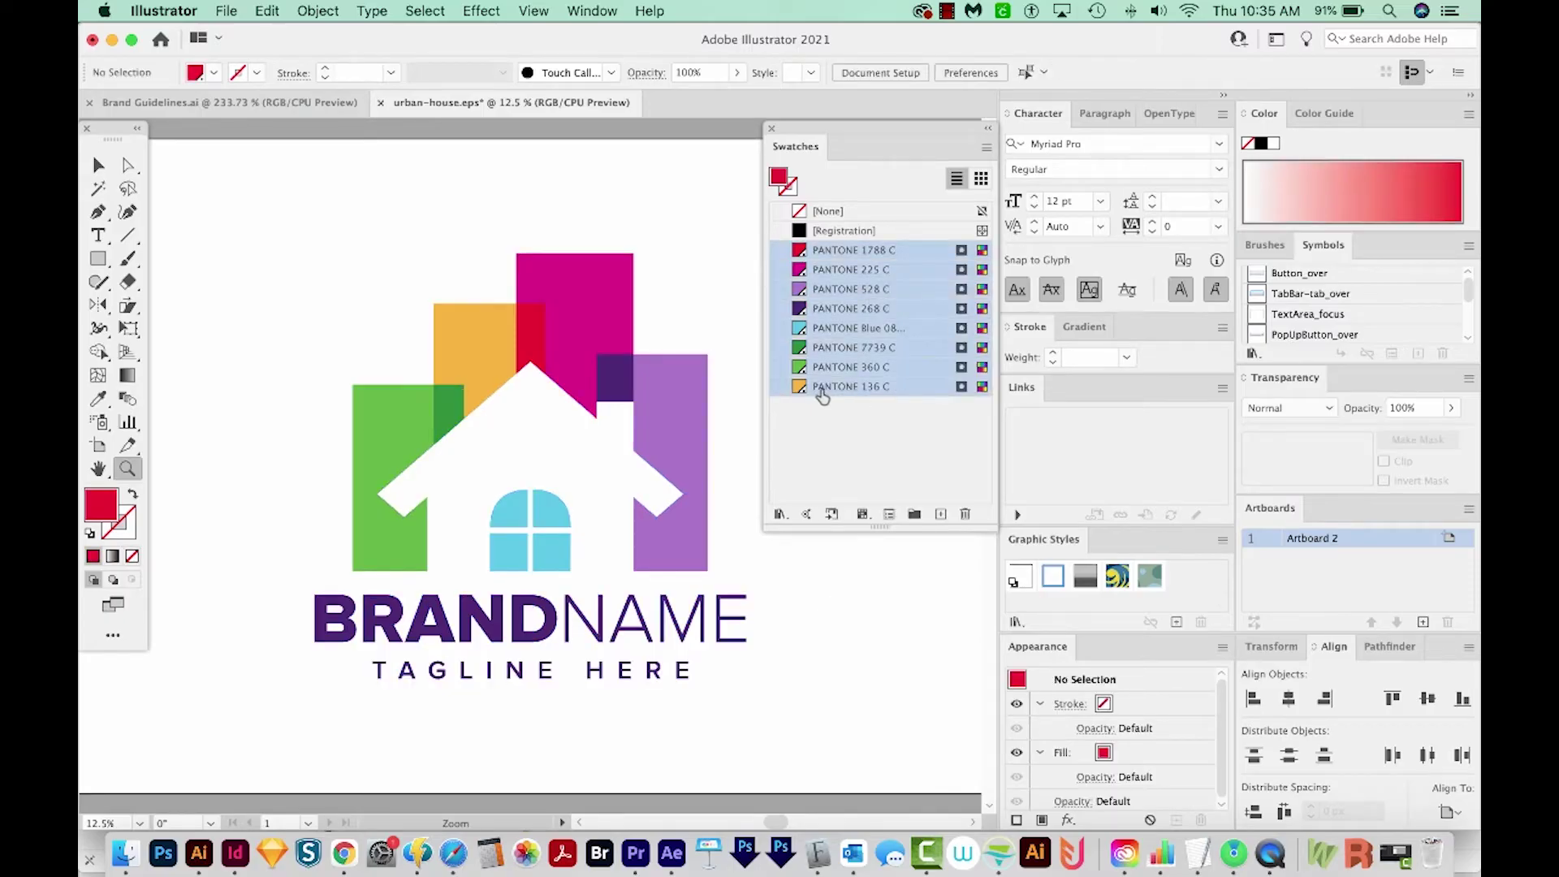
click(965, 513)
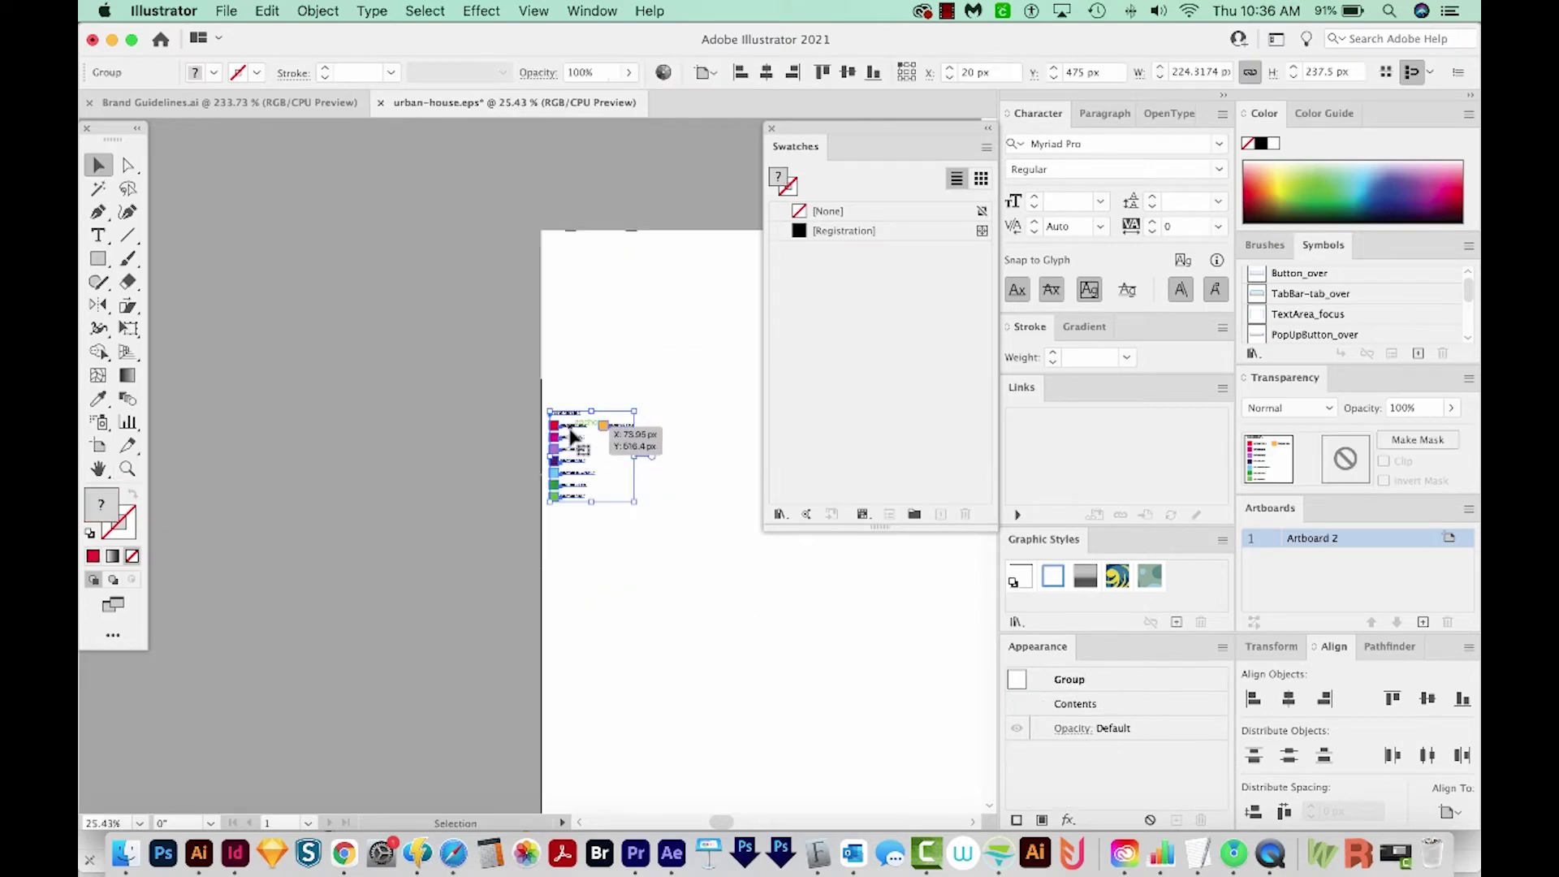
Step: Move the PANTONE color list lower on the artboard, clear of its original spot
drag(604, 423, 573, 711)
drag(709, 800, 151, 609)
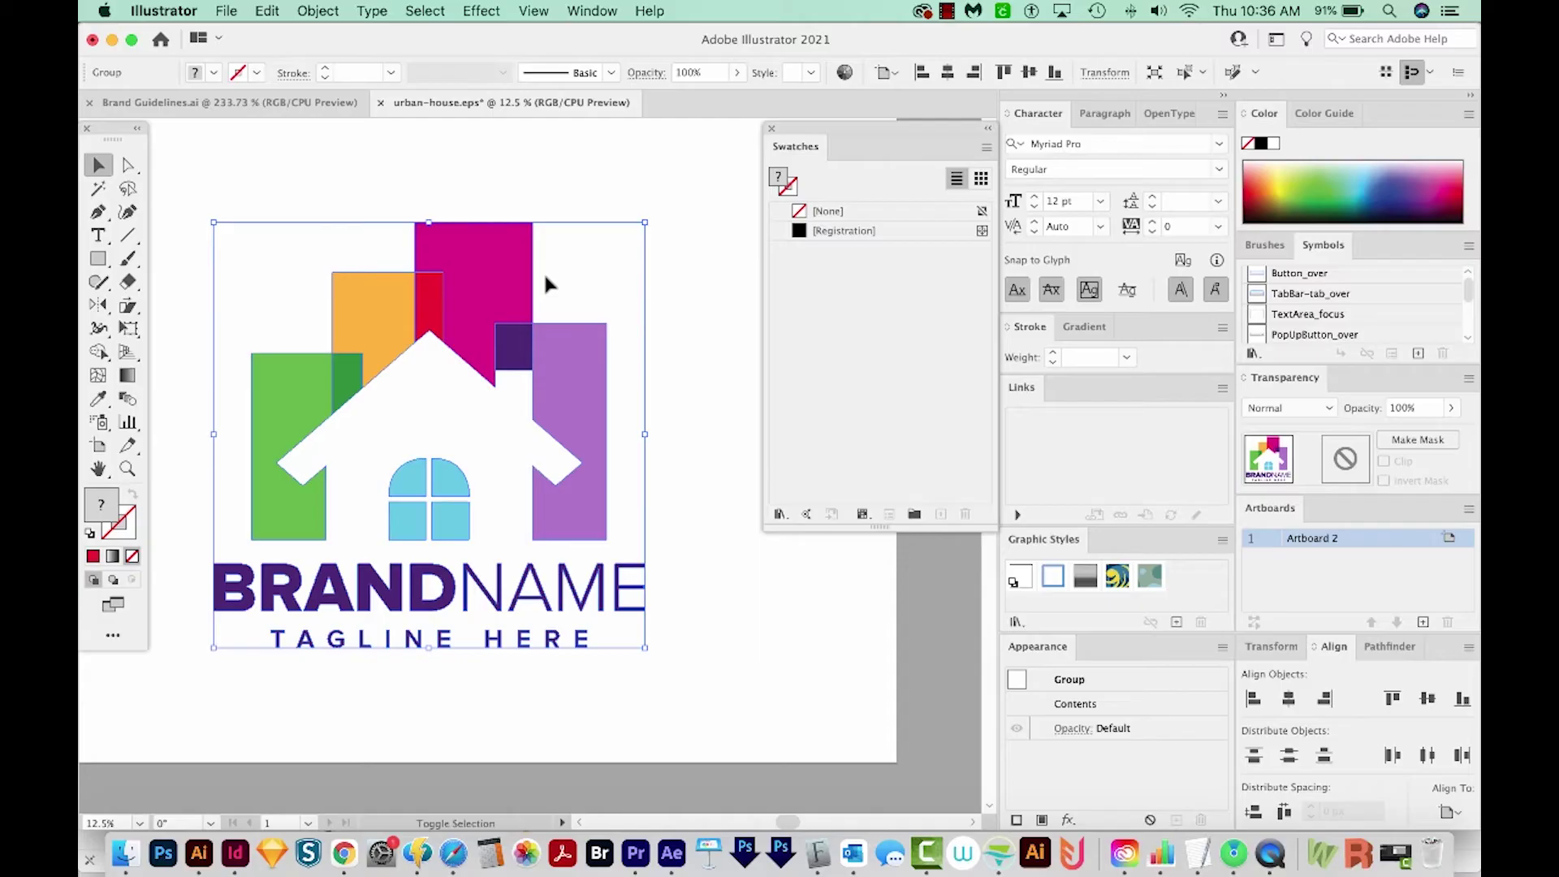
Step: Run ColorList on the selected logo in RGB mode, creating the color group from the selected artwork
key(shift+super+g)
click(320, 305)
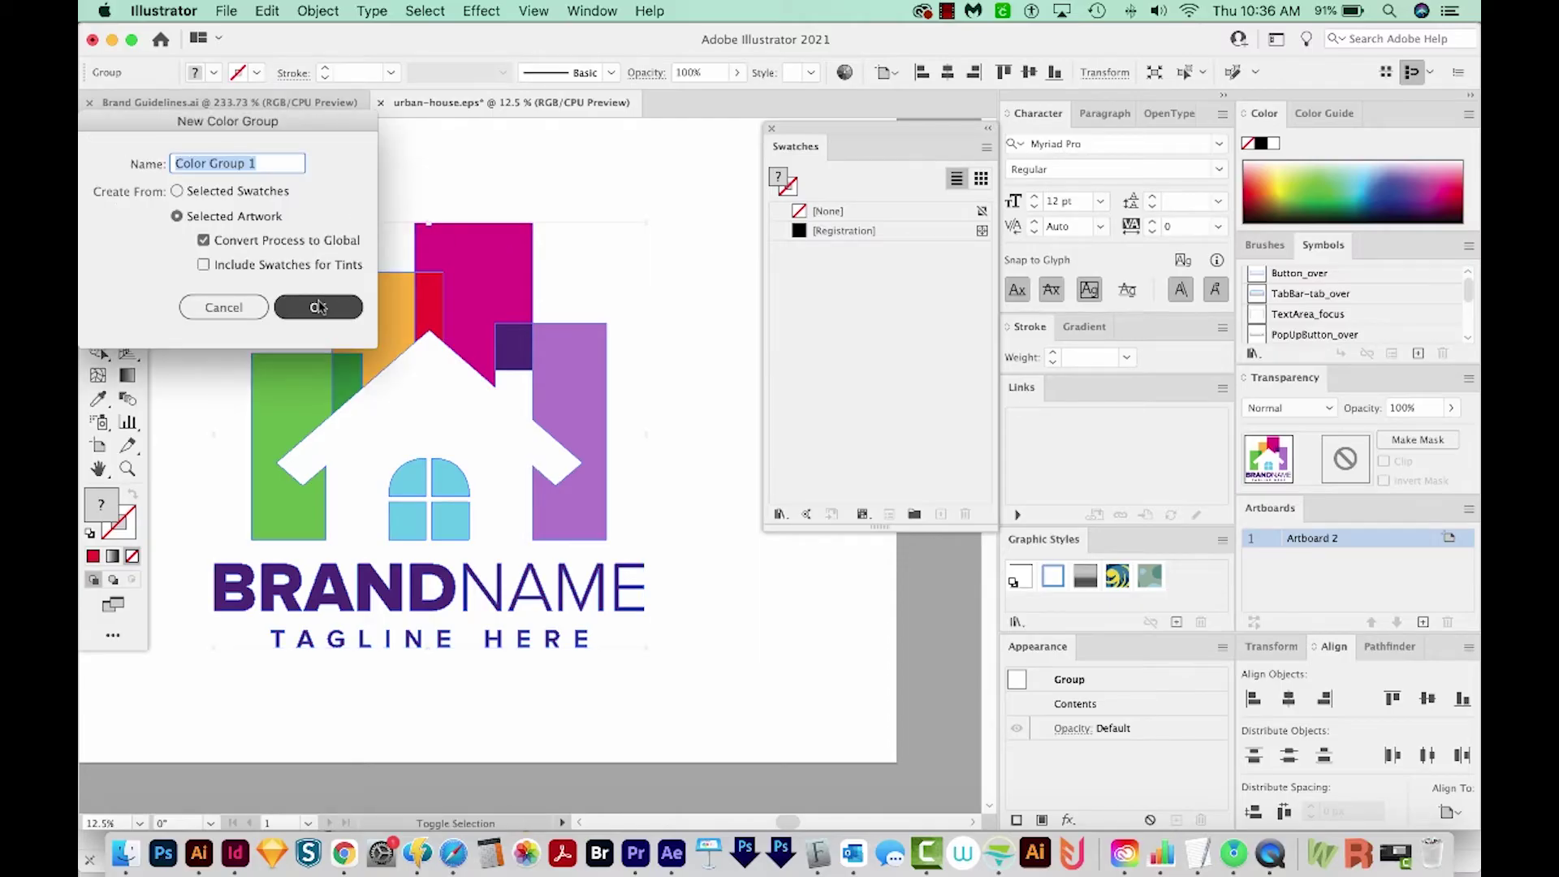
key(super+z)
Step: Examine the RGB values listed in the newly generated color list
key(space)
drag(476, 478, 661, 477)
key(z)
drag(485, 265, 249, 583)
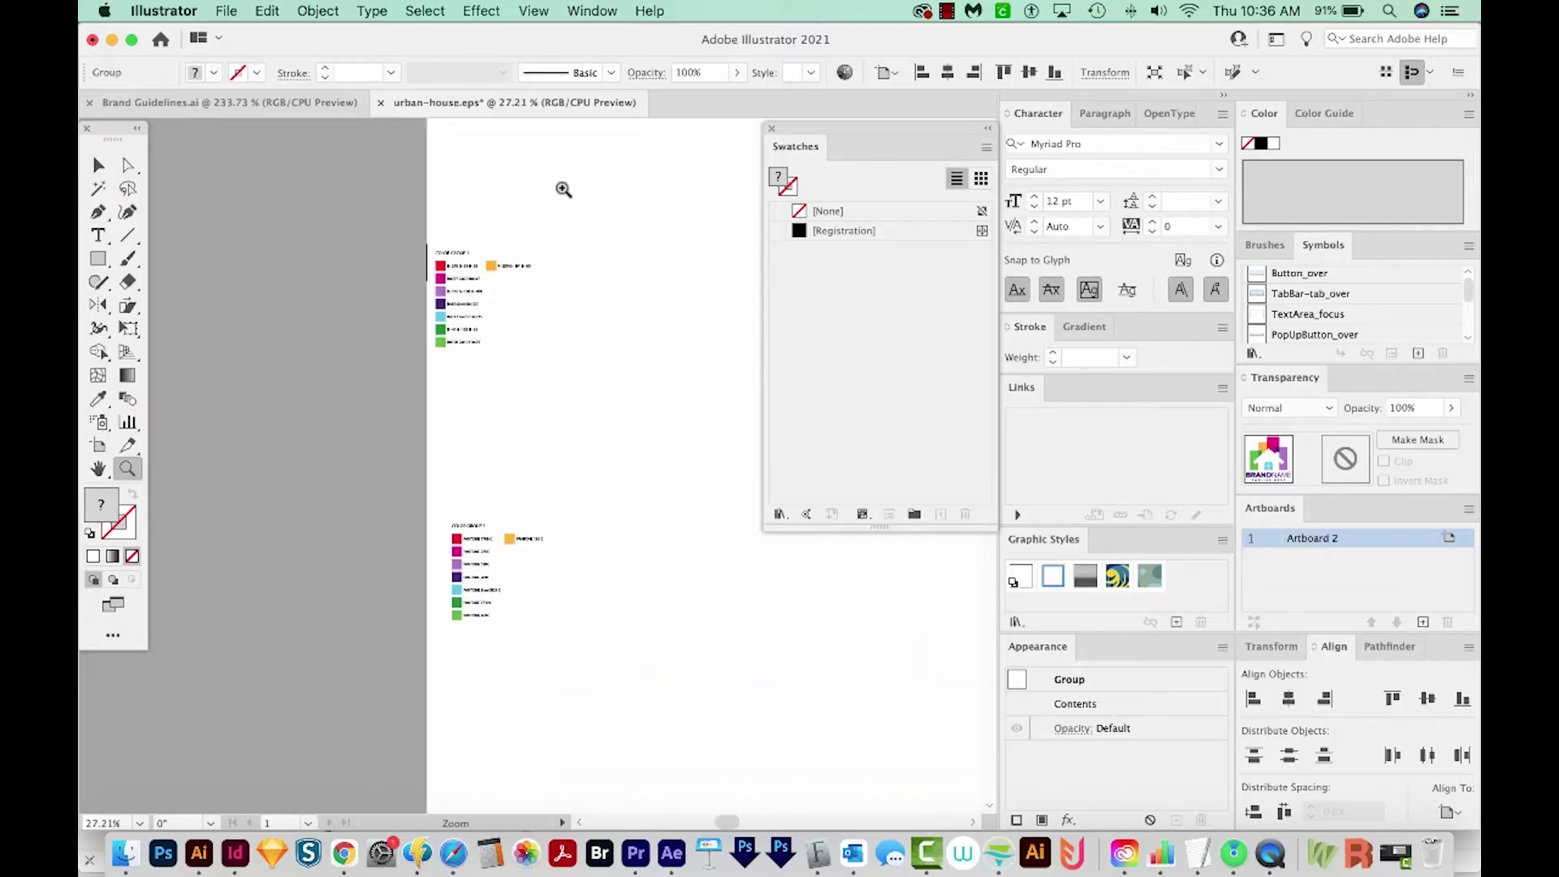
drag(564, 206, 355, 367)
key(space)
drag(474, 469, 317, 357)
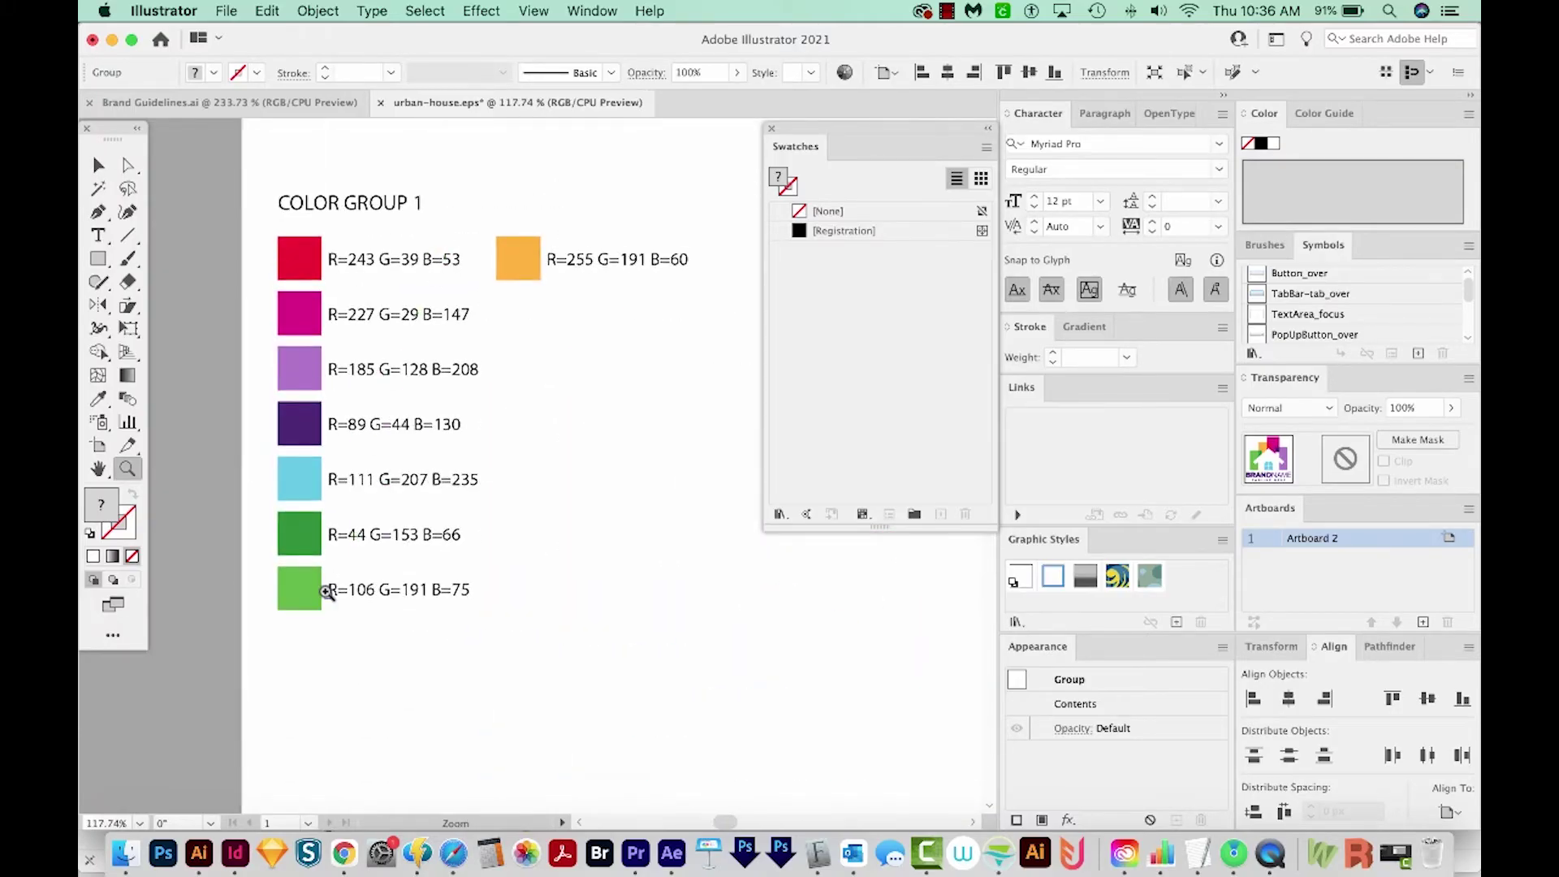
Step: Move the RGB color list beside the PANTONE list and deselect it
key(super+0)
drag(313, 369, 335, 428)
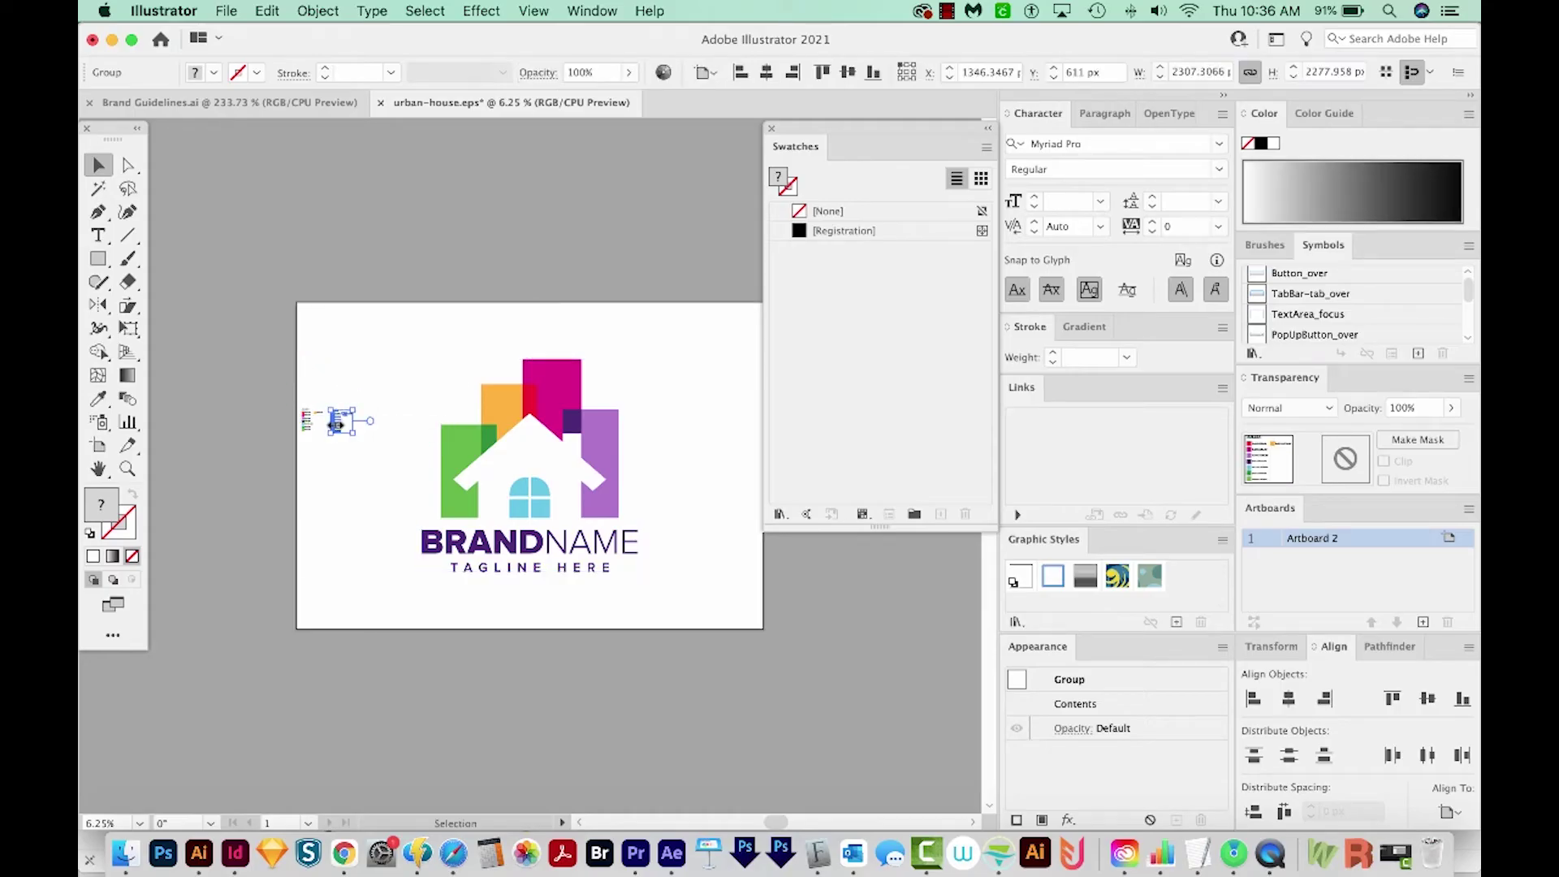
click(714, 351)
Step: Change the document color mode to CMYK Color
click(228, 12)
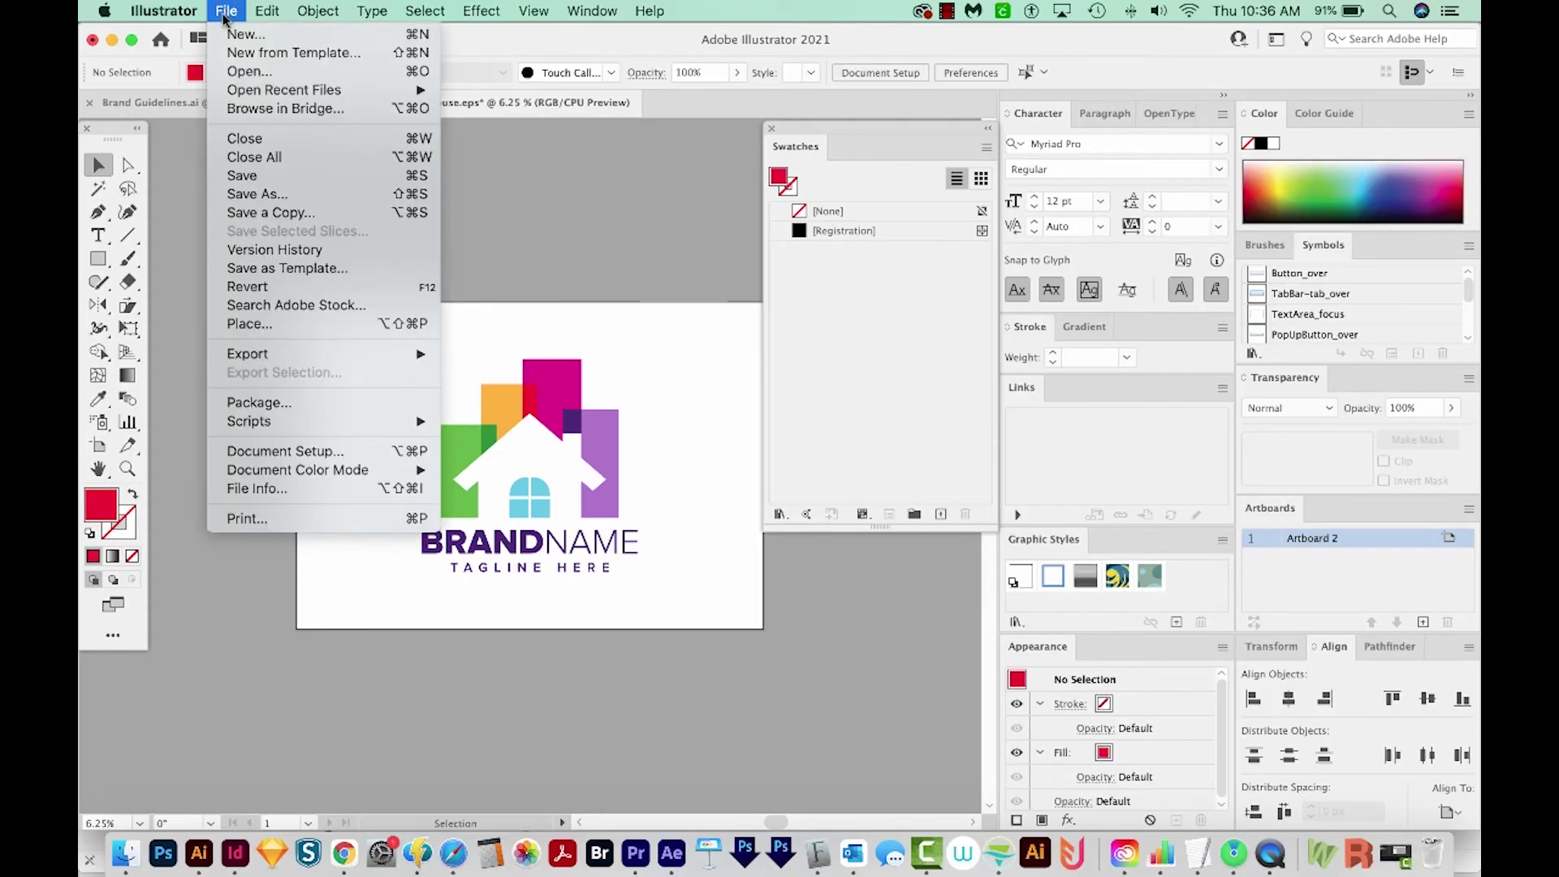
mouse_move(320, 469)
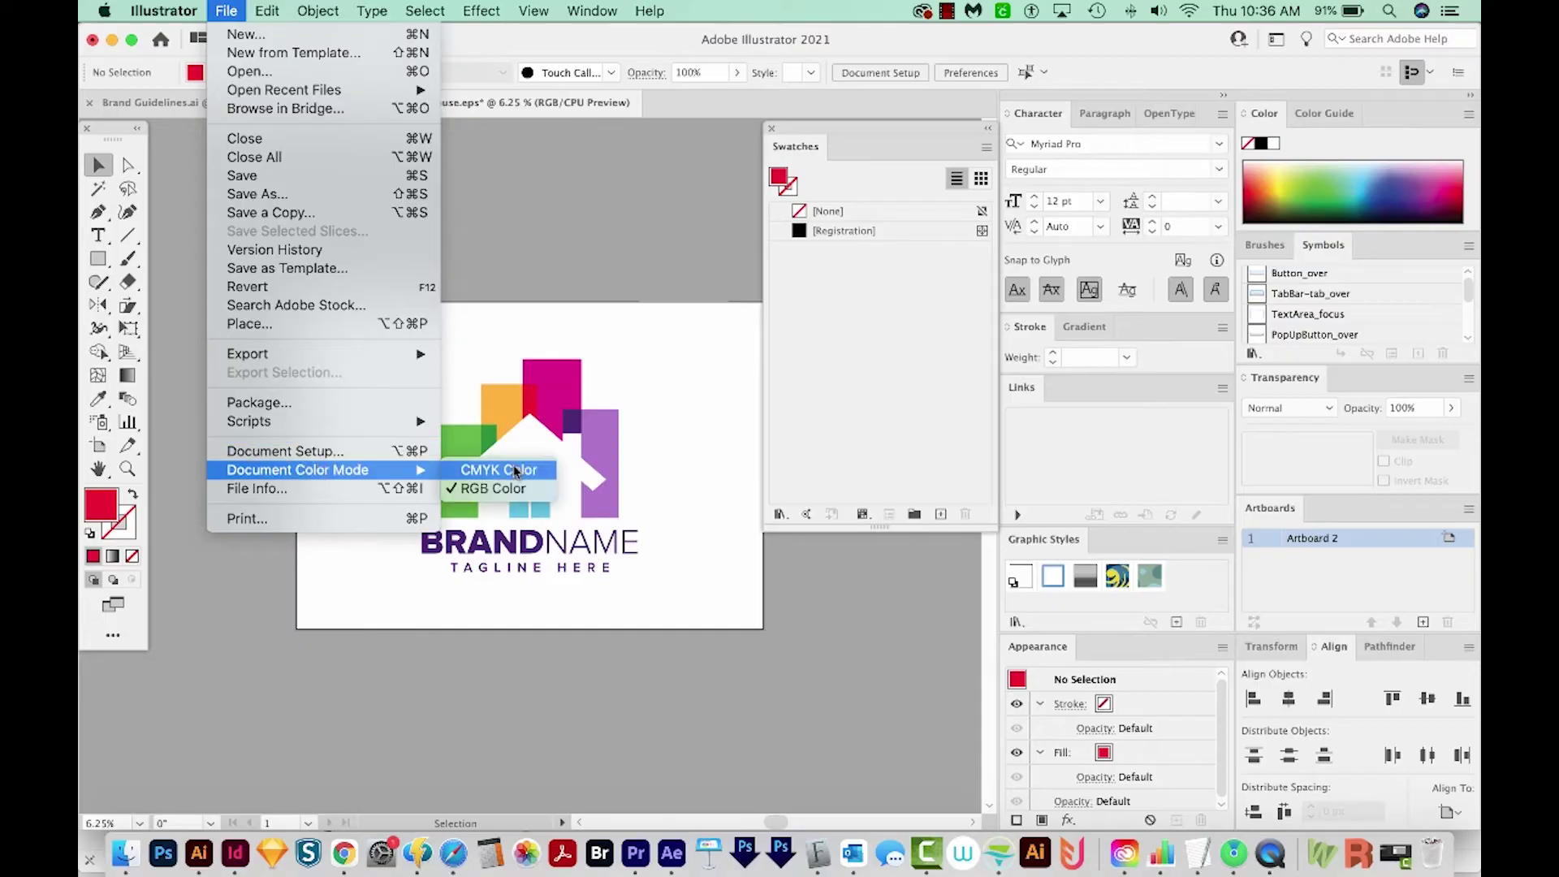
click(533, 469)
Step: Select the logo and run ColorList in CMYK mode, creating the color group from the selected artwork
click(491, 495)
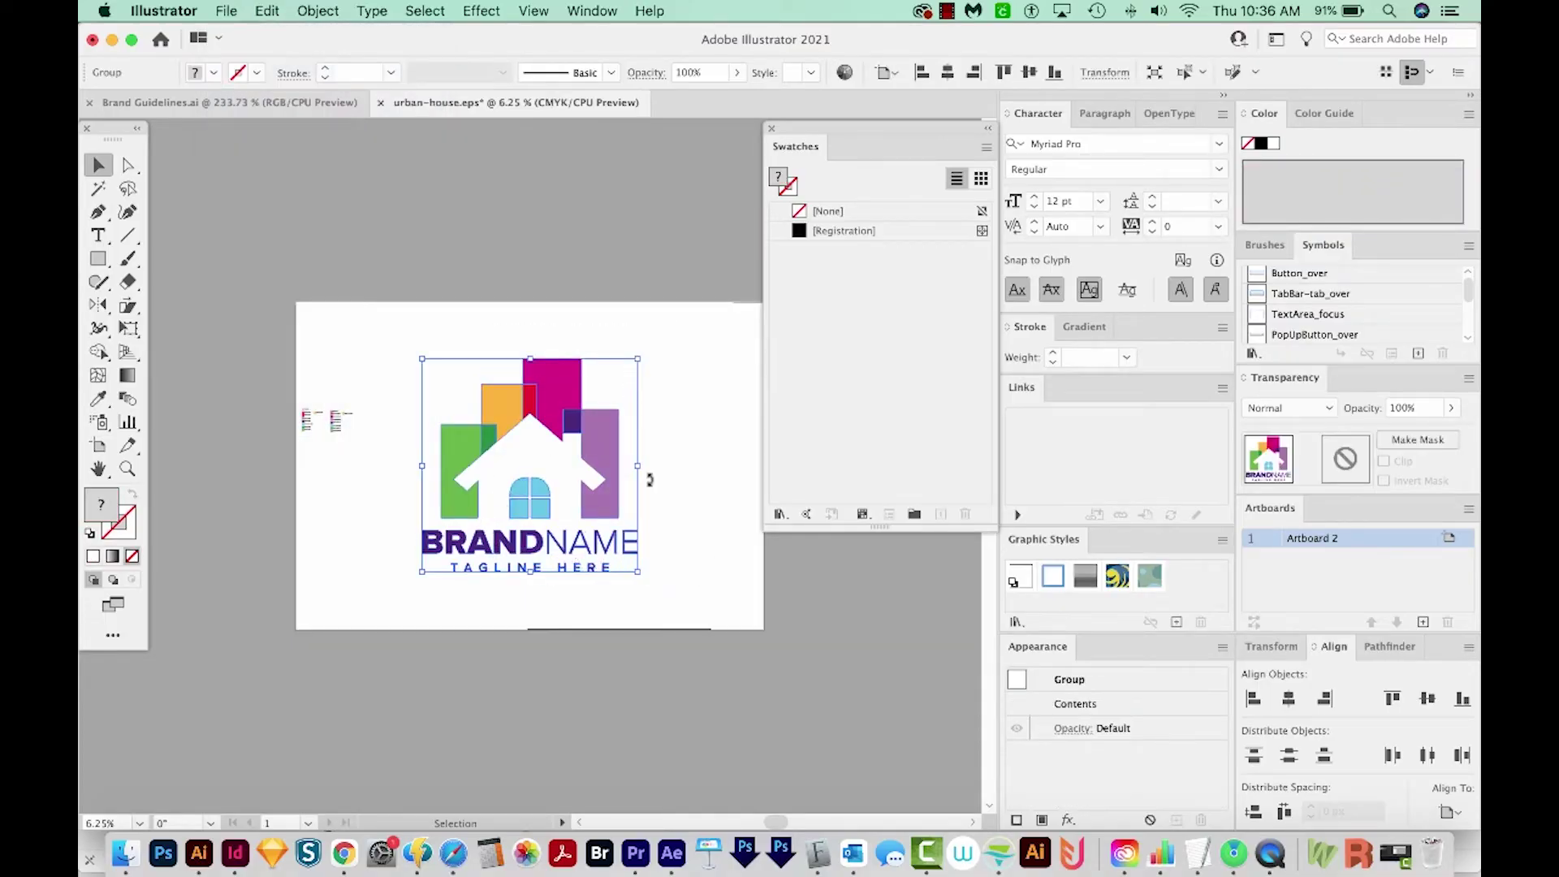
key(shift+F2)
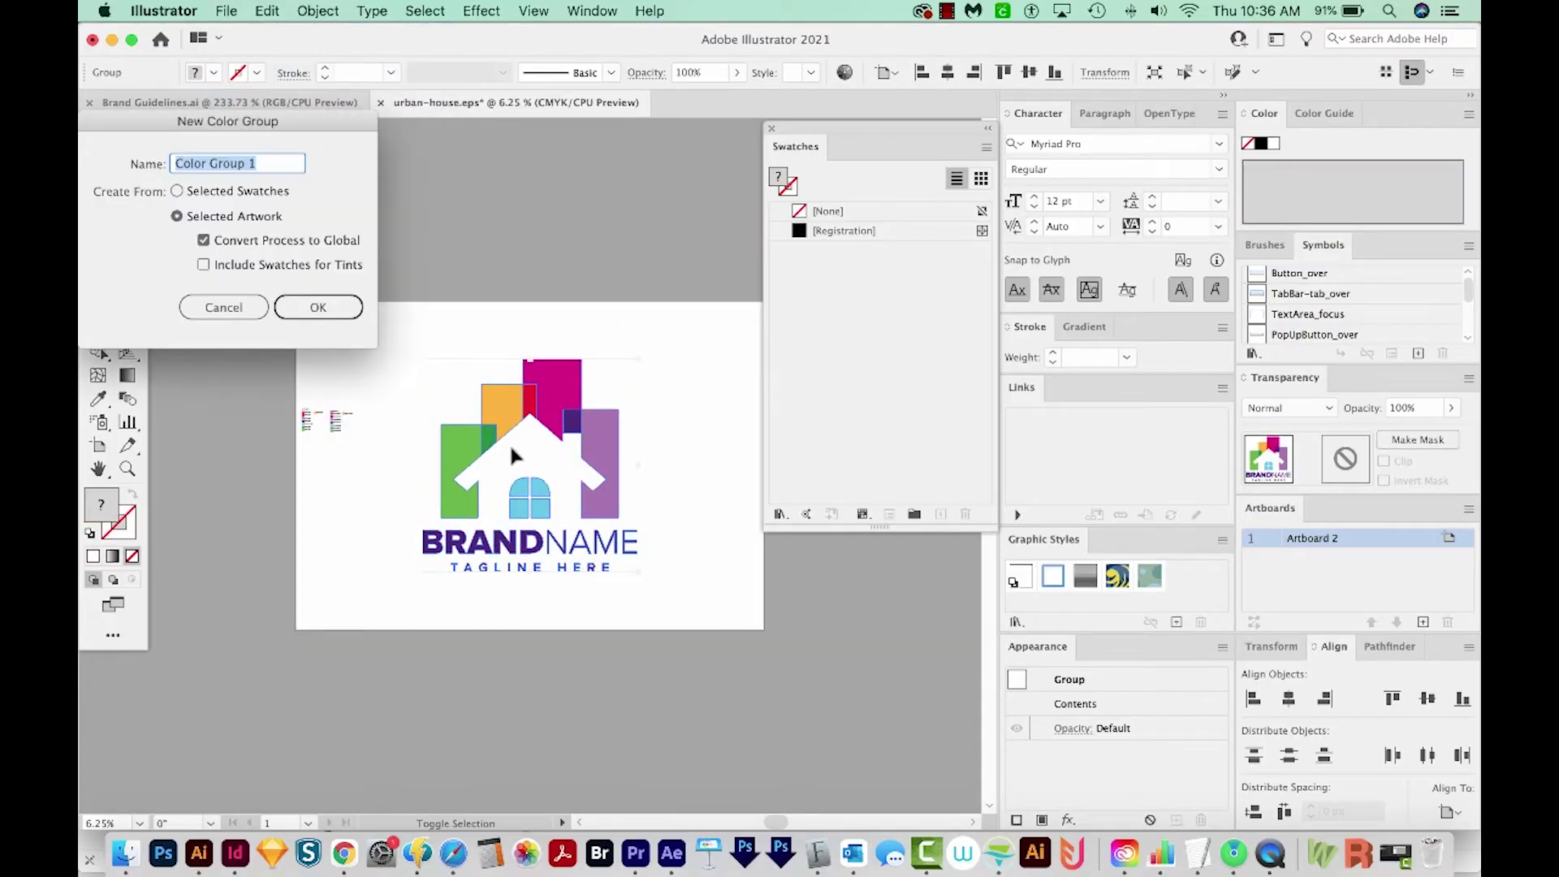
click(313, 307)
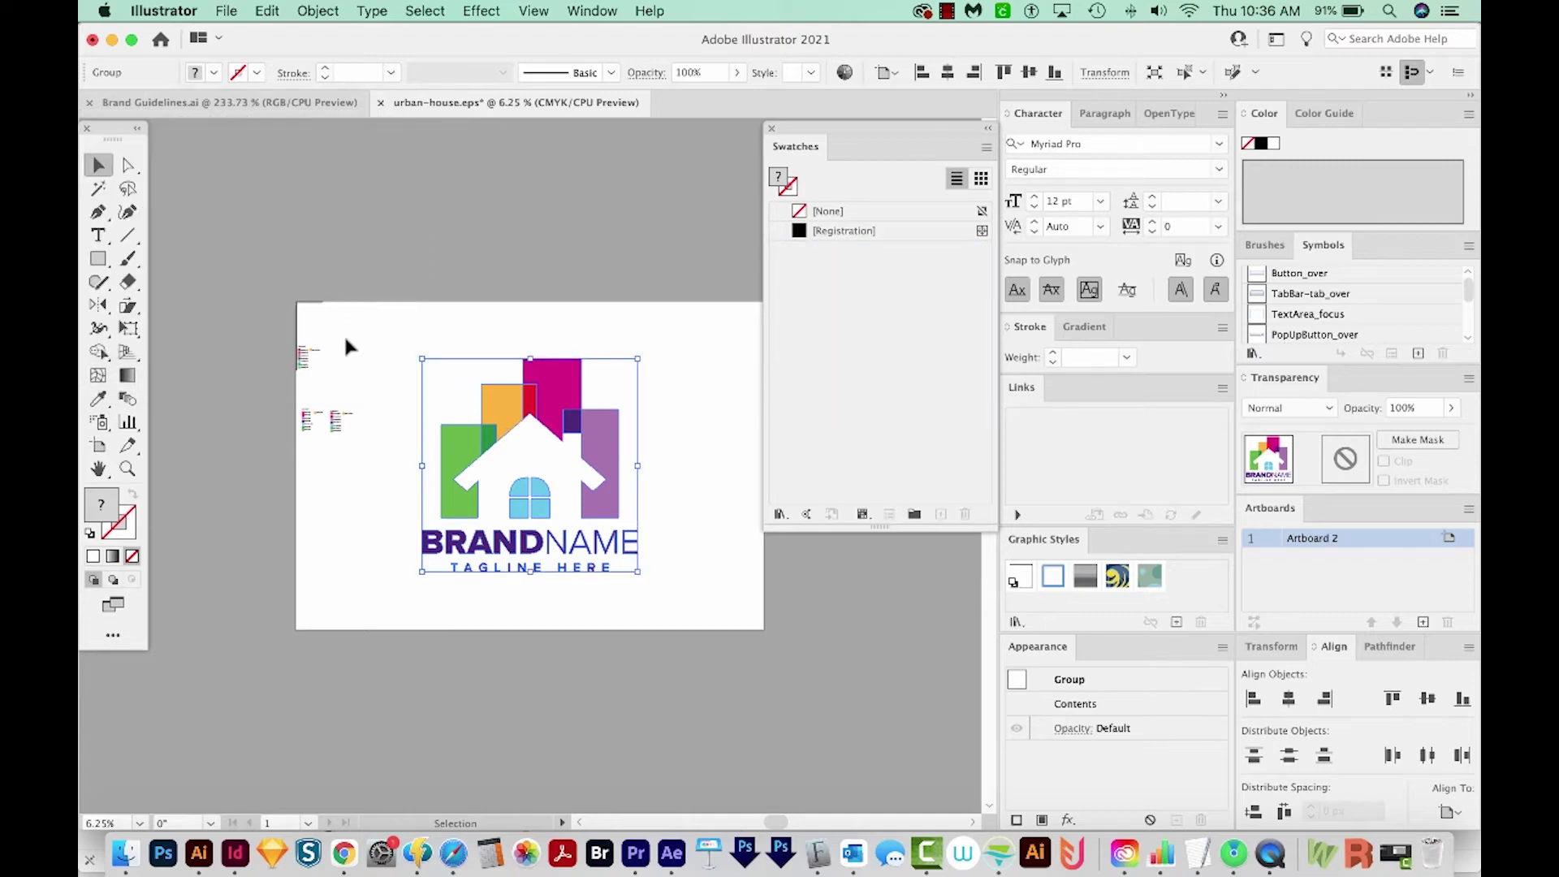
Step: Move the new CMYK color list toward the PANTONE and RGB lists on the artboard
key(z)
drag(290, 295, 388, 510)
key(v)
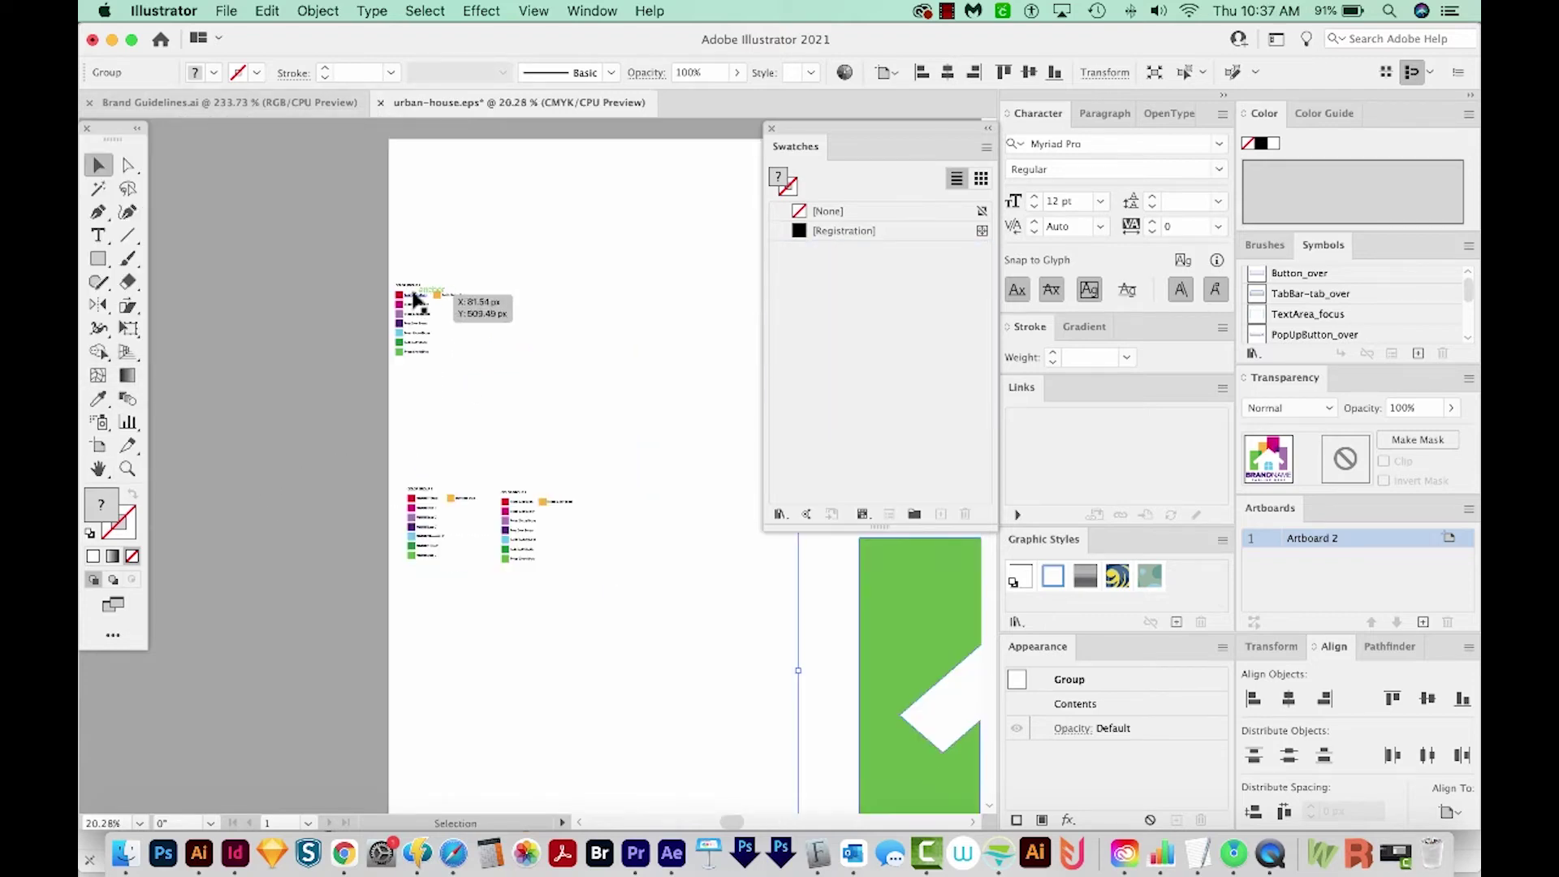
drag(412, 296, 597, 427)
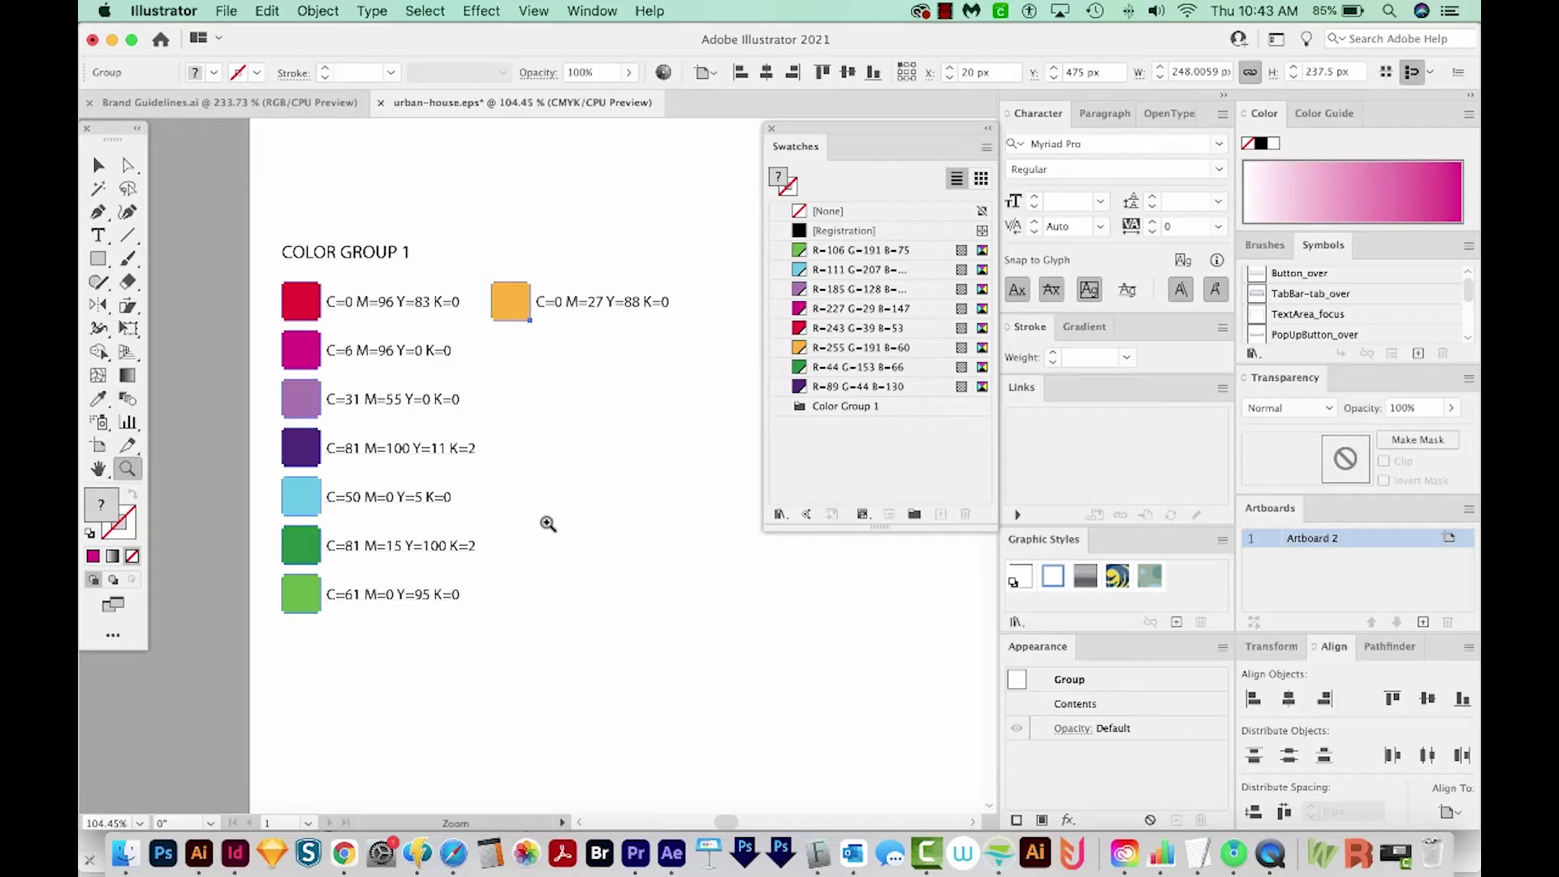
Step: Select the whole CMYK color list and examine its color values
key(super+a)
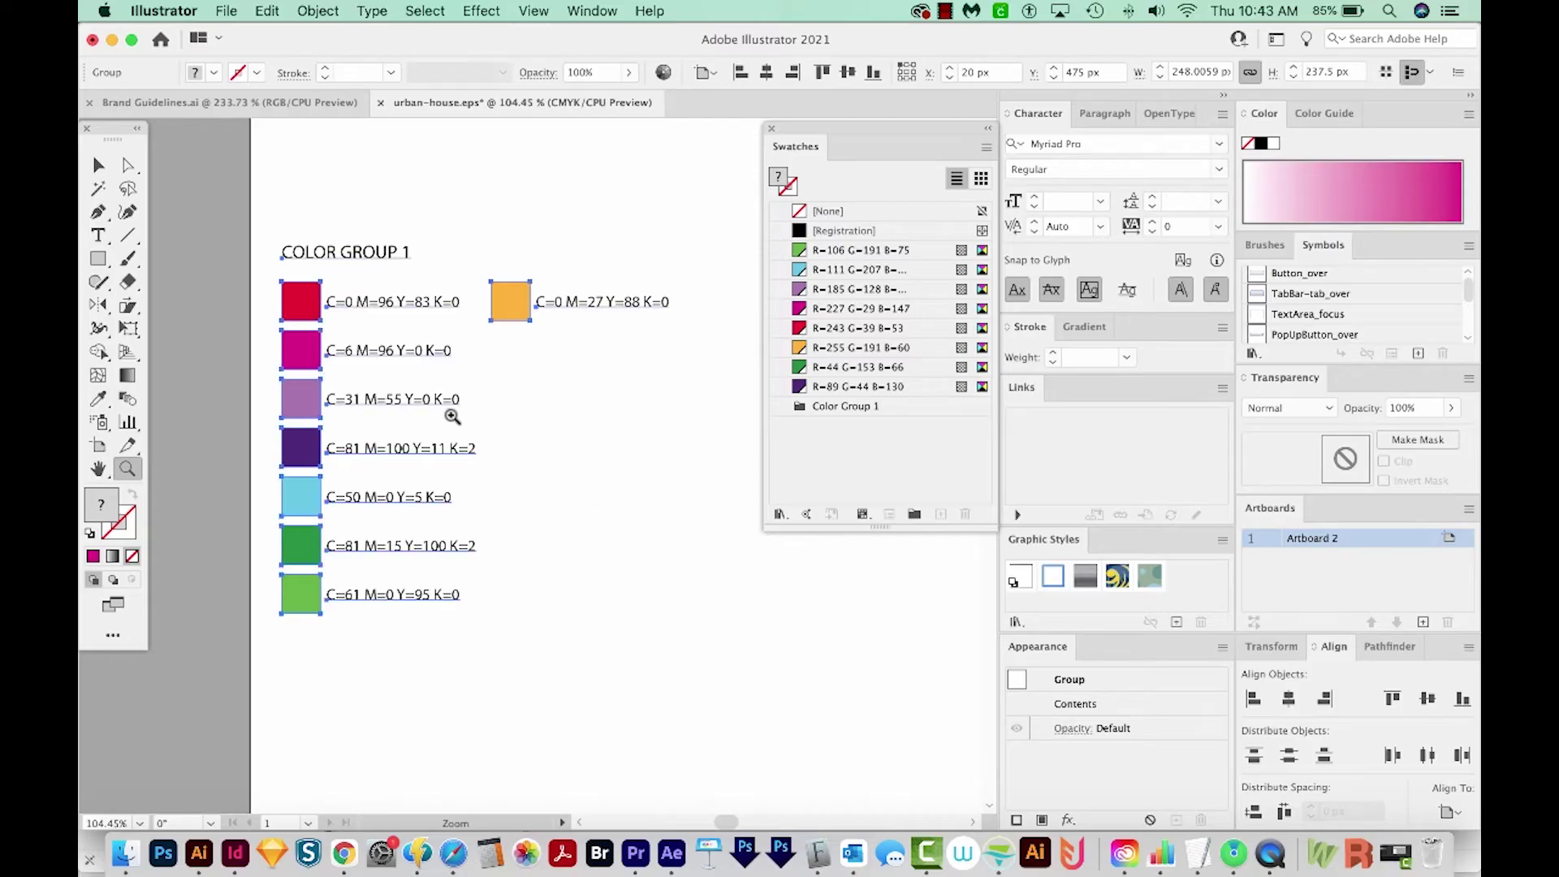
drag(502, 640, 473, 589)
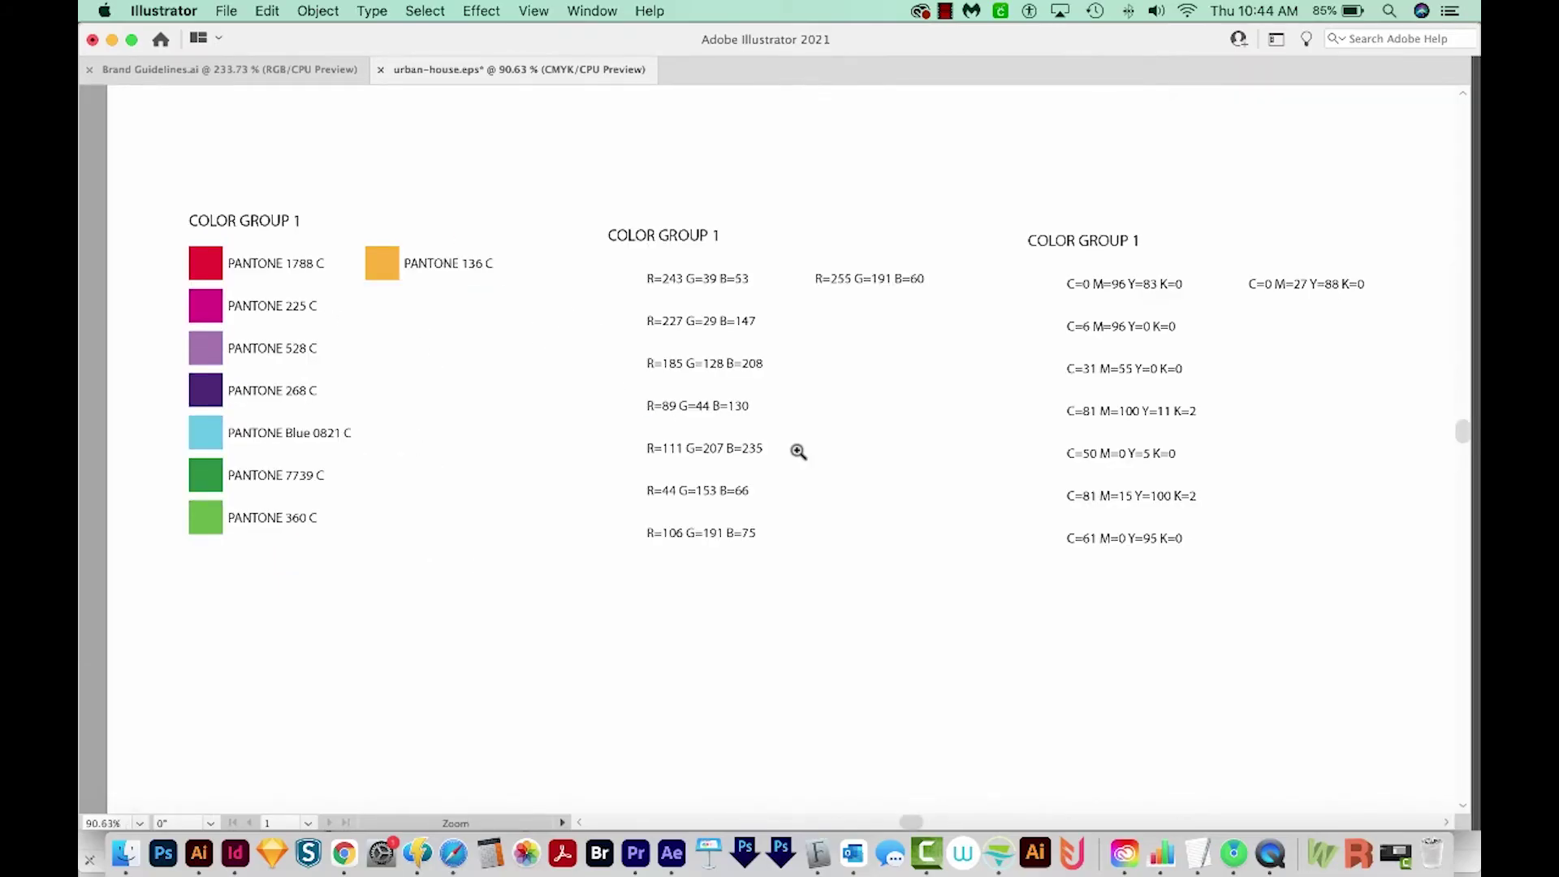
Step: Select the red square together with its PANTONE 1788 C label in the first color list
key(a)
click(199, 266)
shift+click(302, 266)
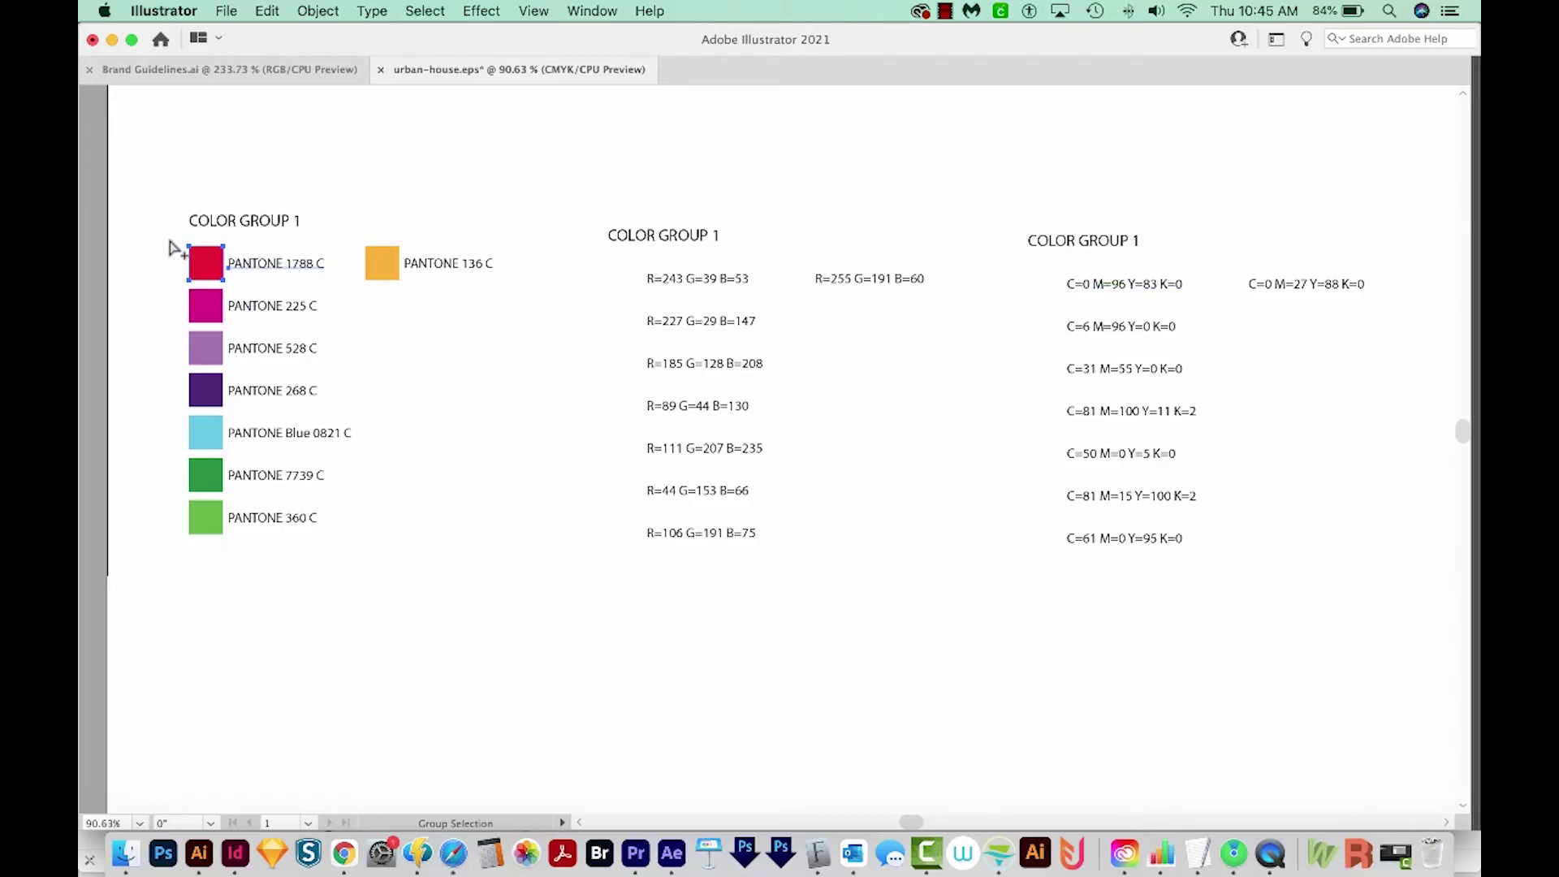
drag(170, 240, 311, 287)
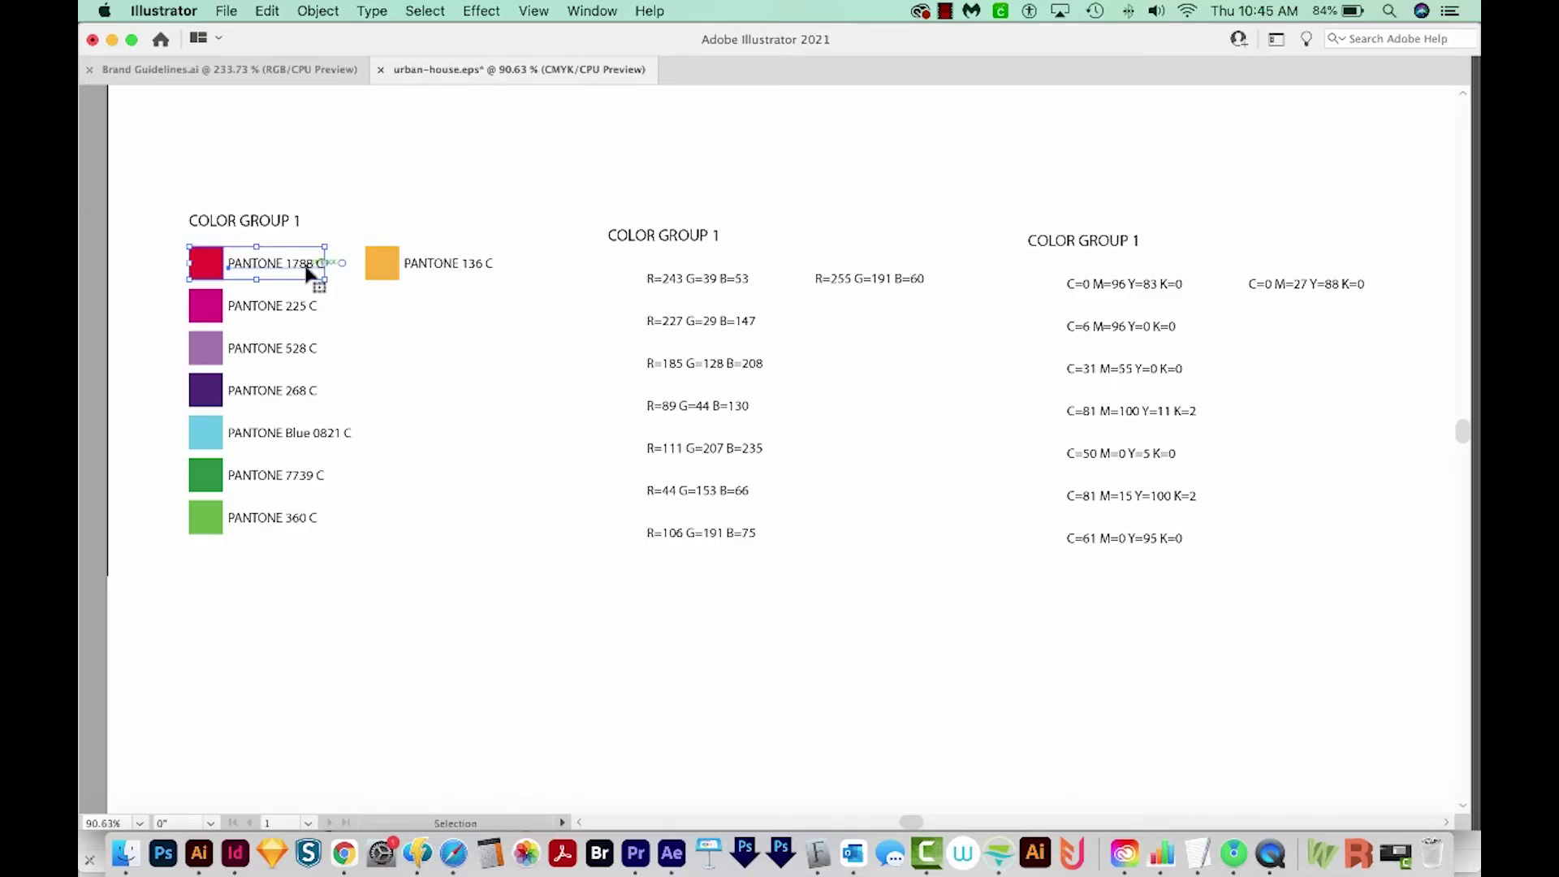
key(super+x)
key(super+z)
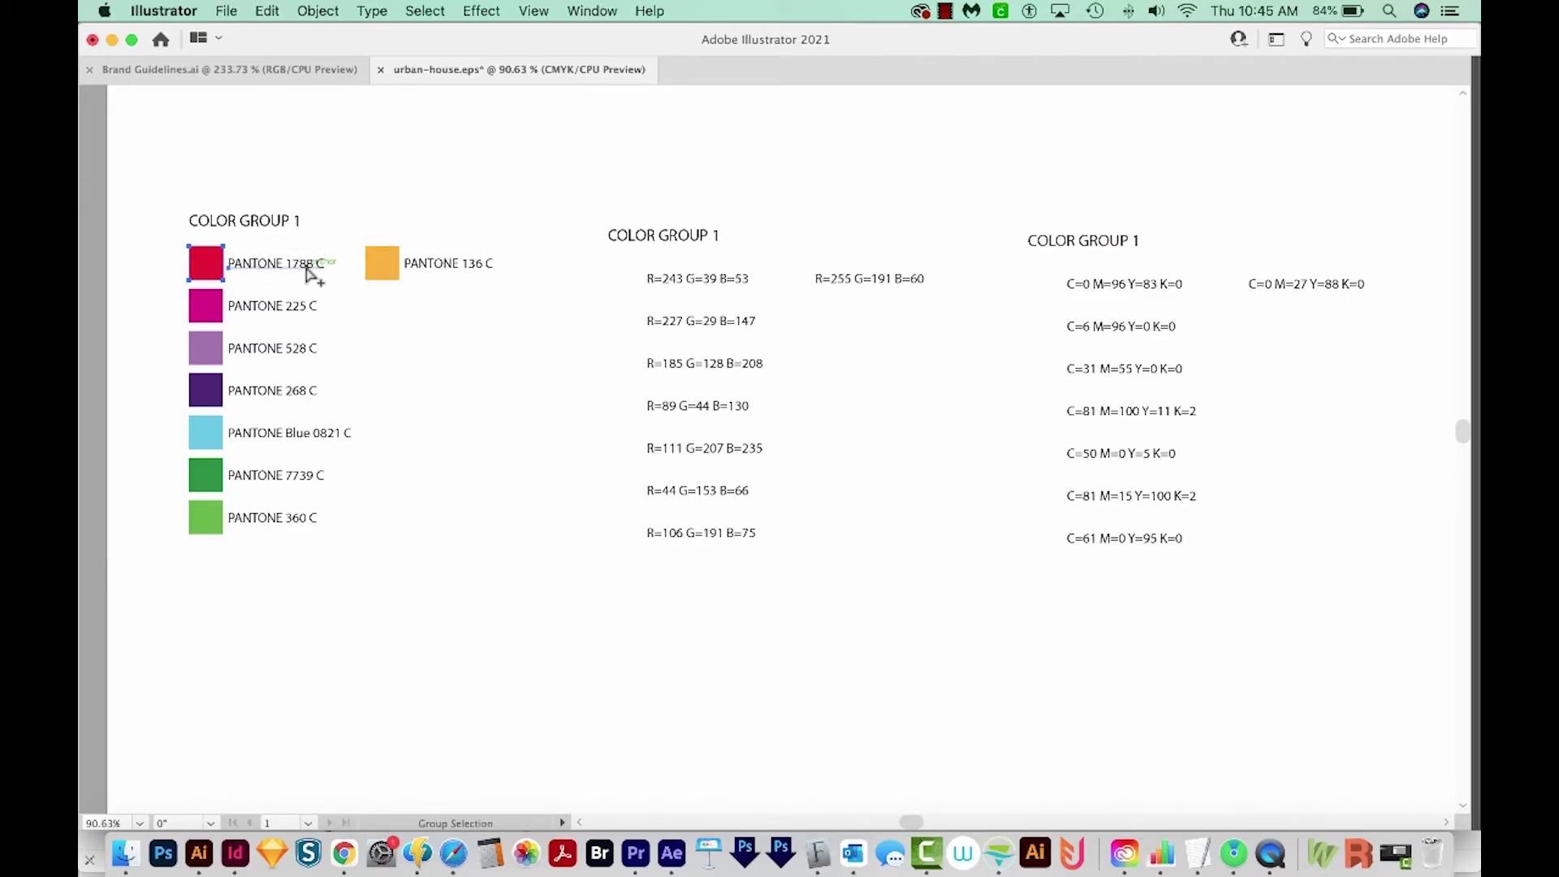
Step: Group the PANTONE 1788 C and PANTONE 225 C squares with their labels, hiding each finished pair
key(super+c)
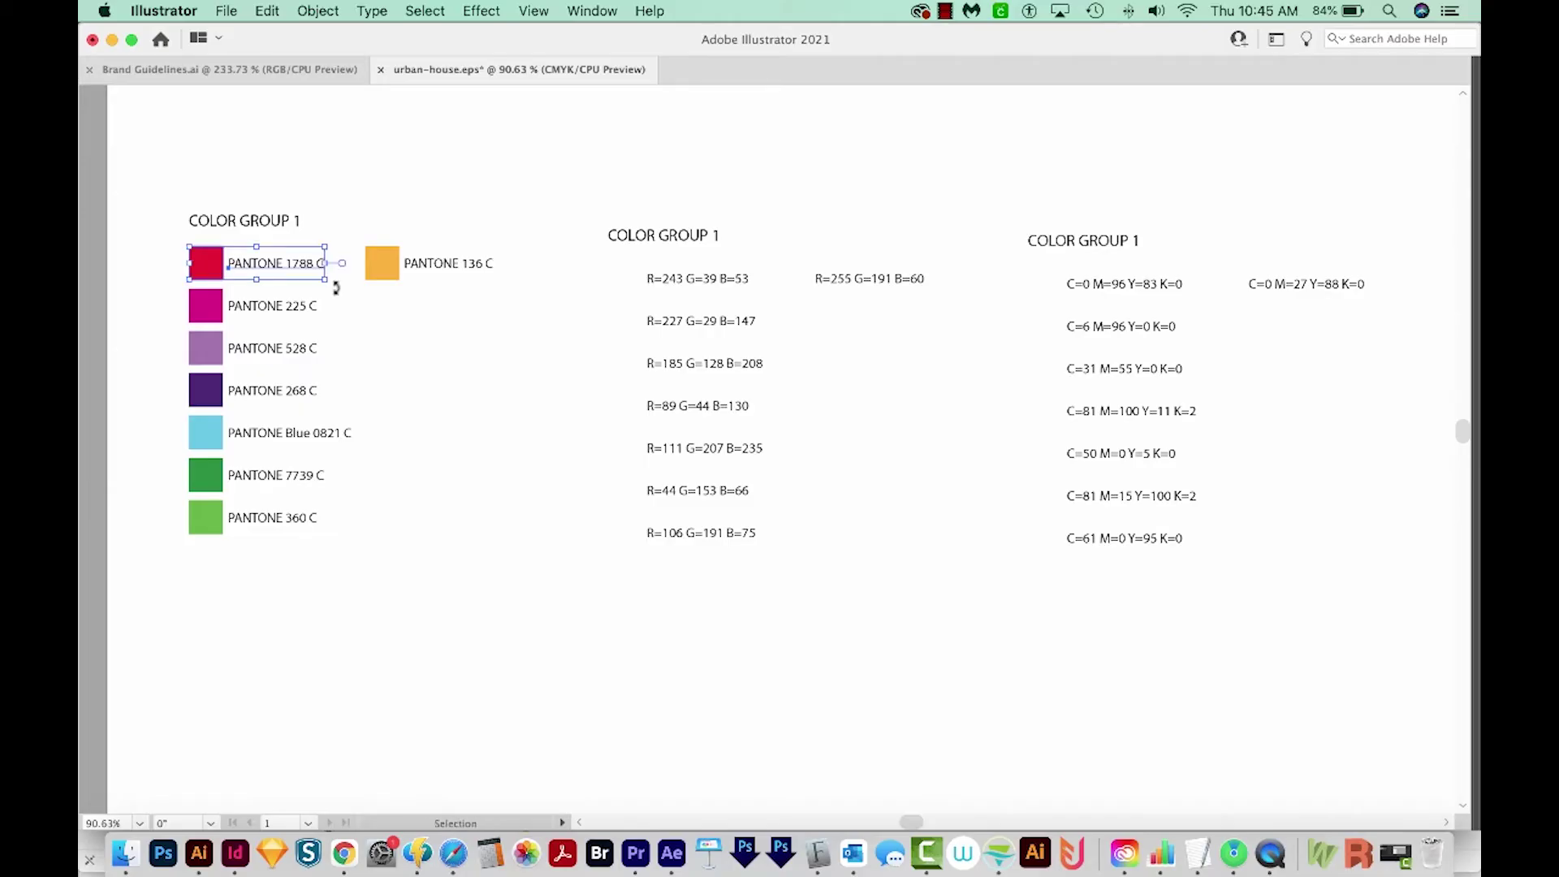
key(BackSpace)
click(324, 321)
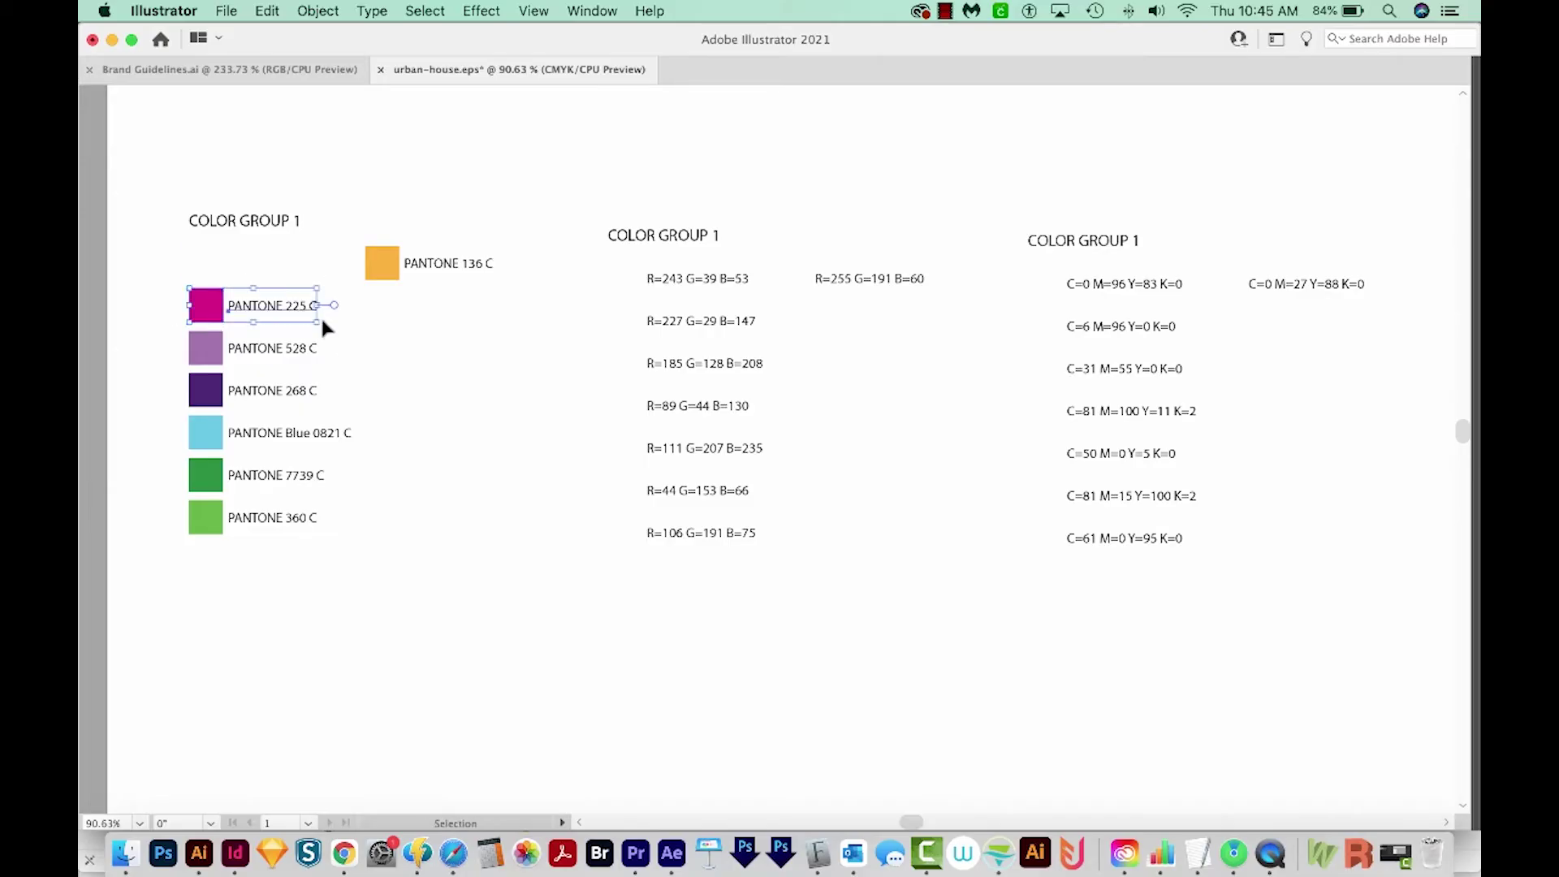
key(BackSpace)
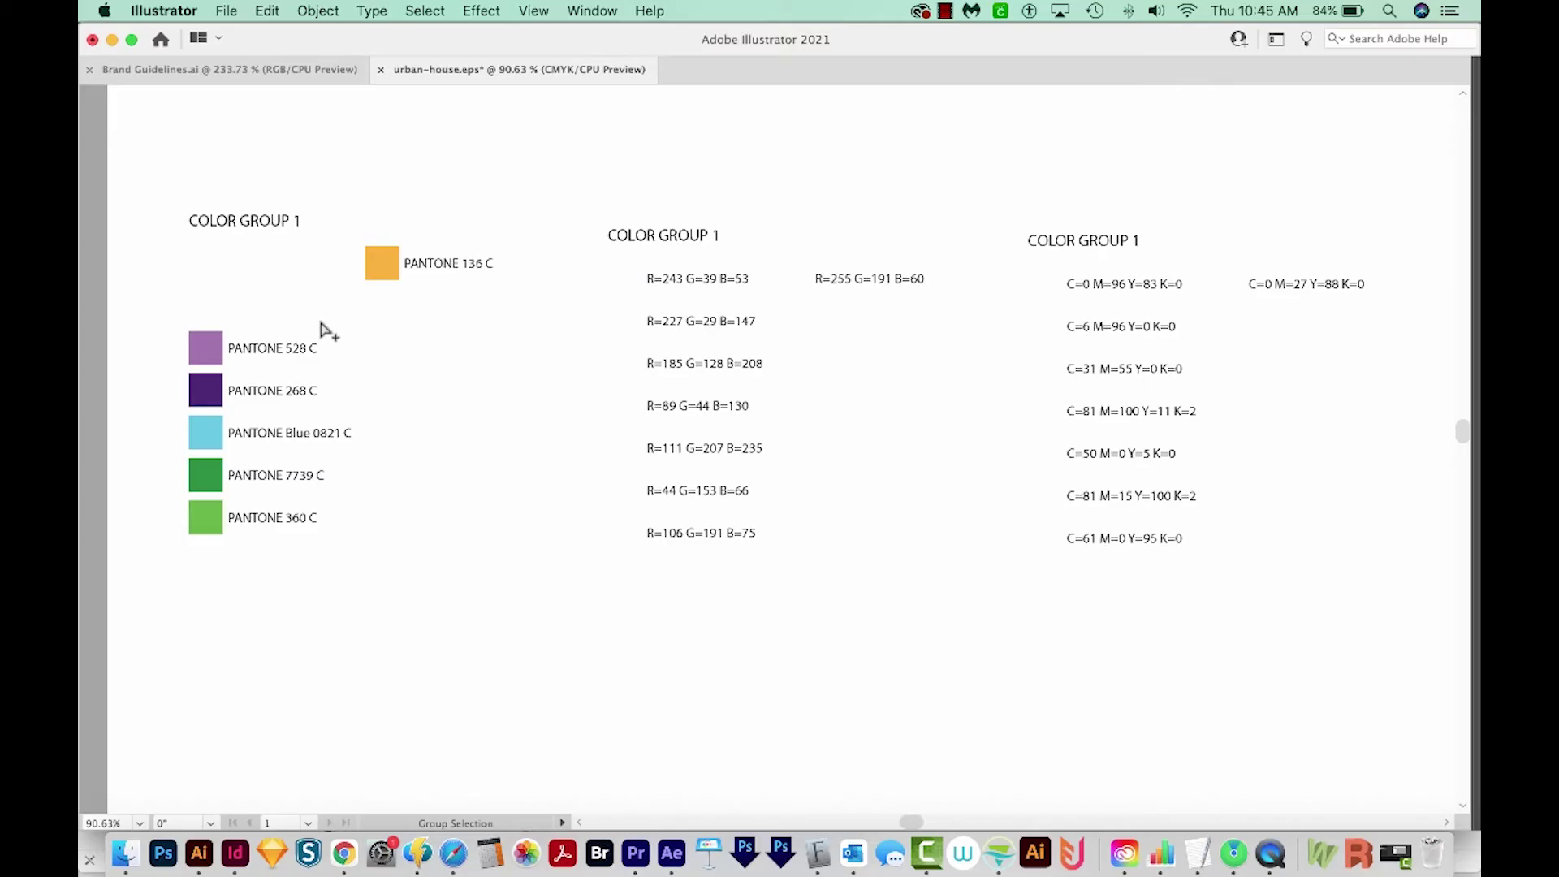
key(super+z)
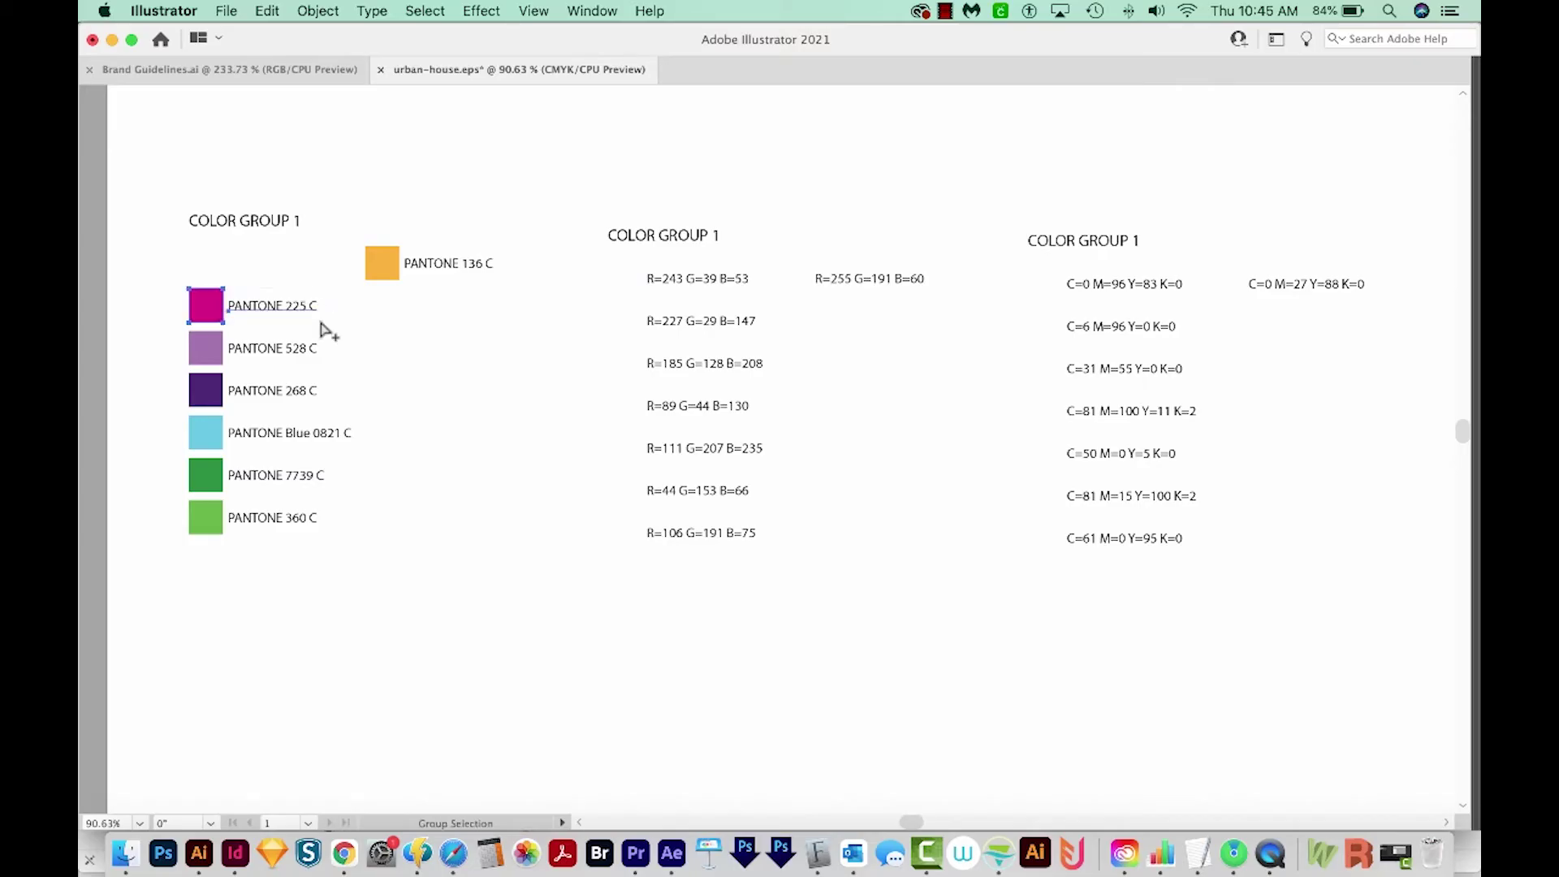
key(super)
key(super)
key(Delete)
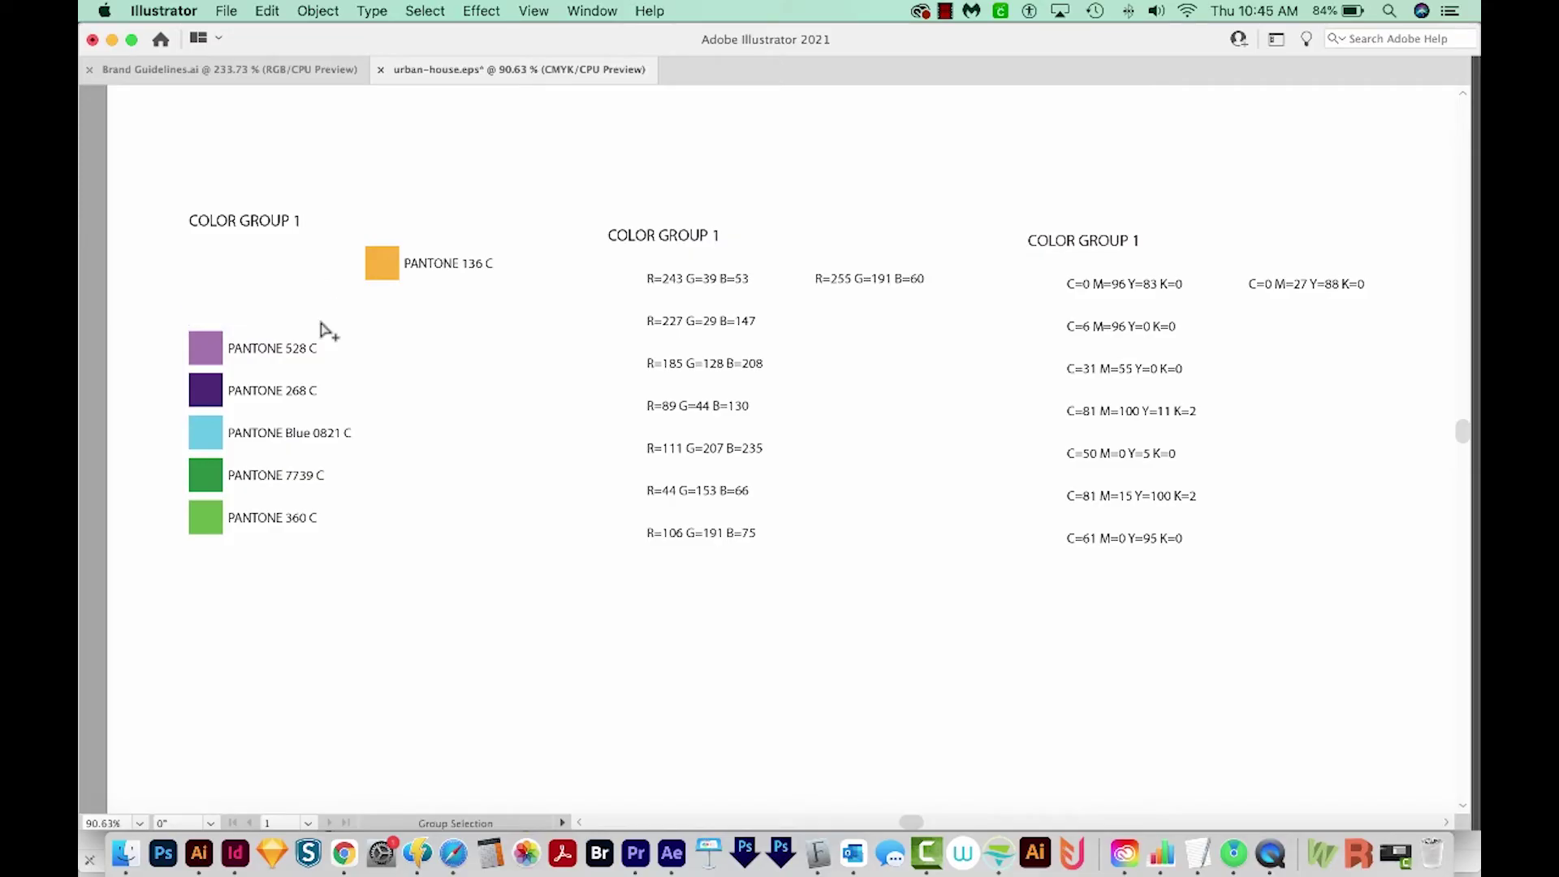
Step: Group the PANTONE 528 C, 268 C and Blue 0821 C squares with their labels, hiding each finished pair
drag(158, 315, 347, 360)
key(Delete)
drag(195, 357, 252, 410)
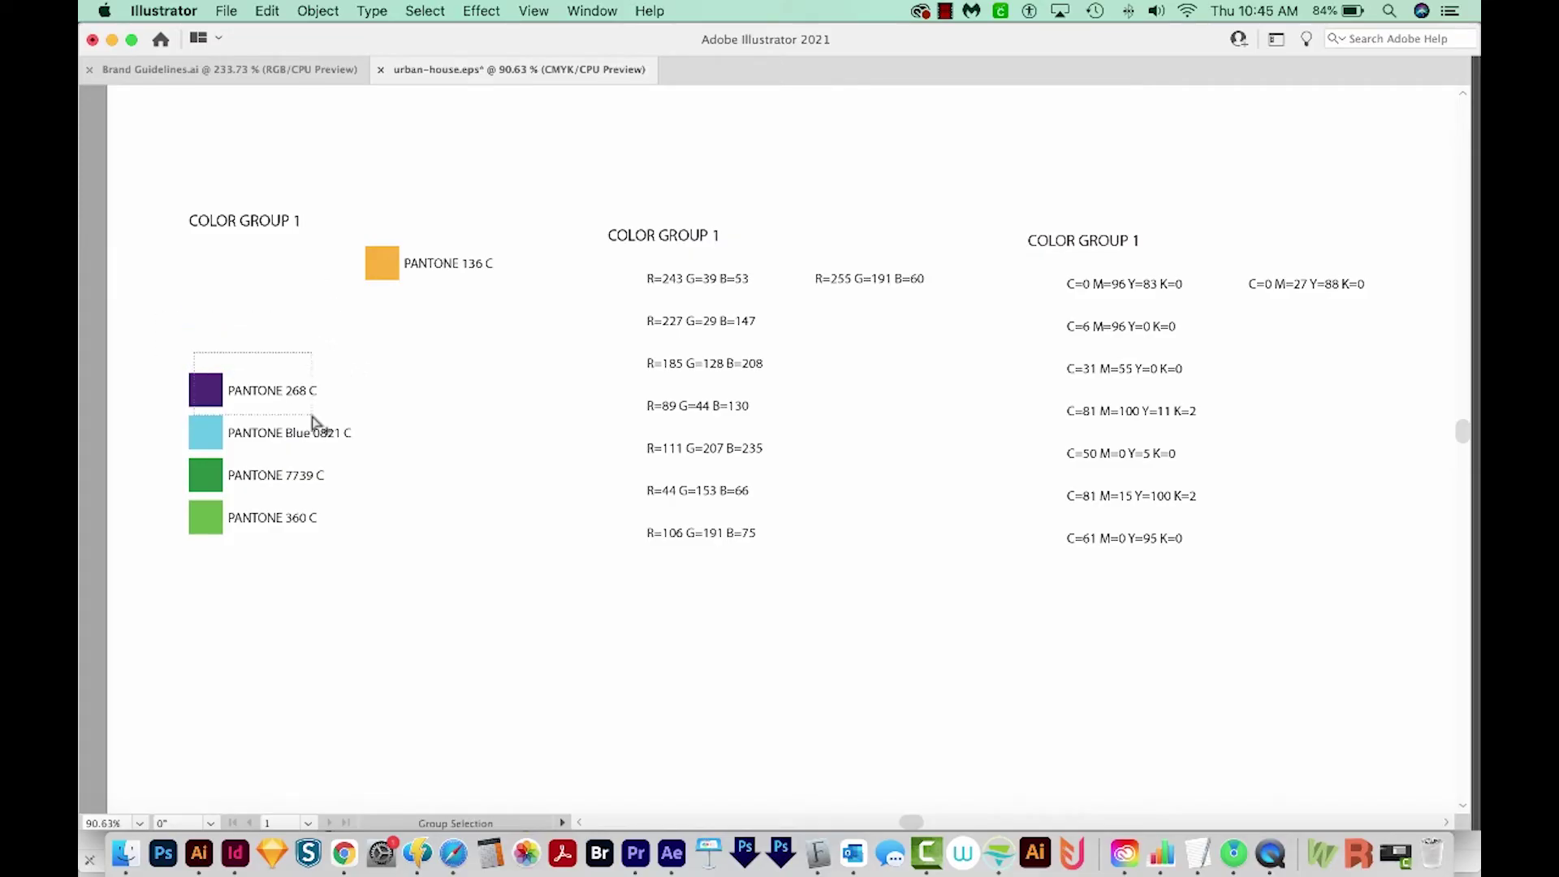
key(Delete)
drag(155, 420, 347, 436)
key(Delete)
Step: Group the PANTONE 7739 C, 360 C and 136 C squares with their labels, and show all the hidden pairs again
drag(179, 464, 333, 495)
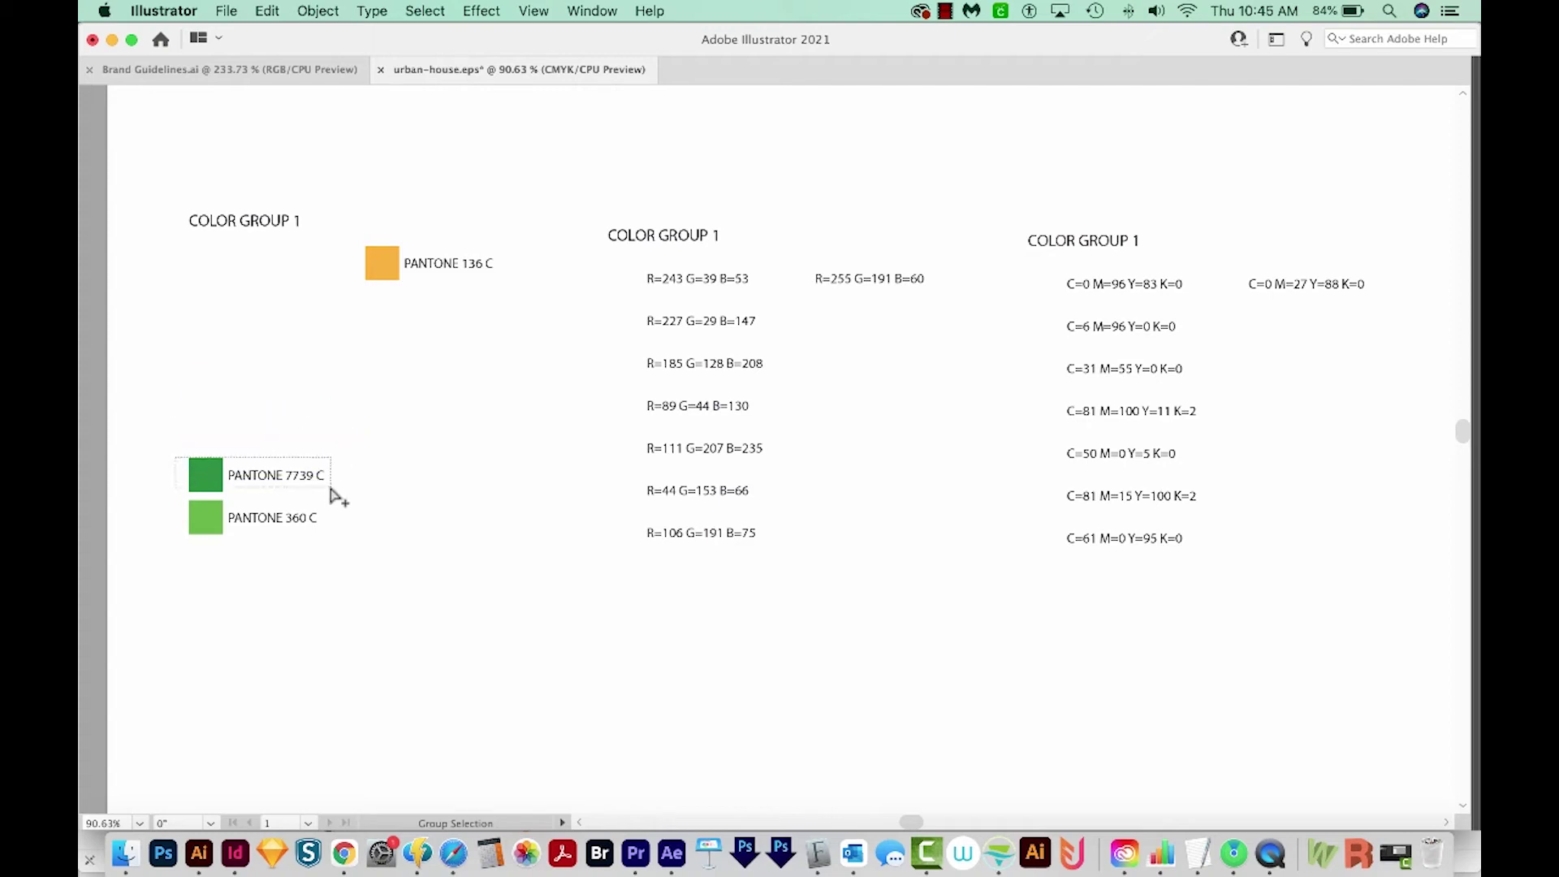
key(Delete)
drag(167, 511, 324, 551)
key(Delete)
drag(415, 208, 463, 340)
key(Delete)
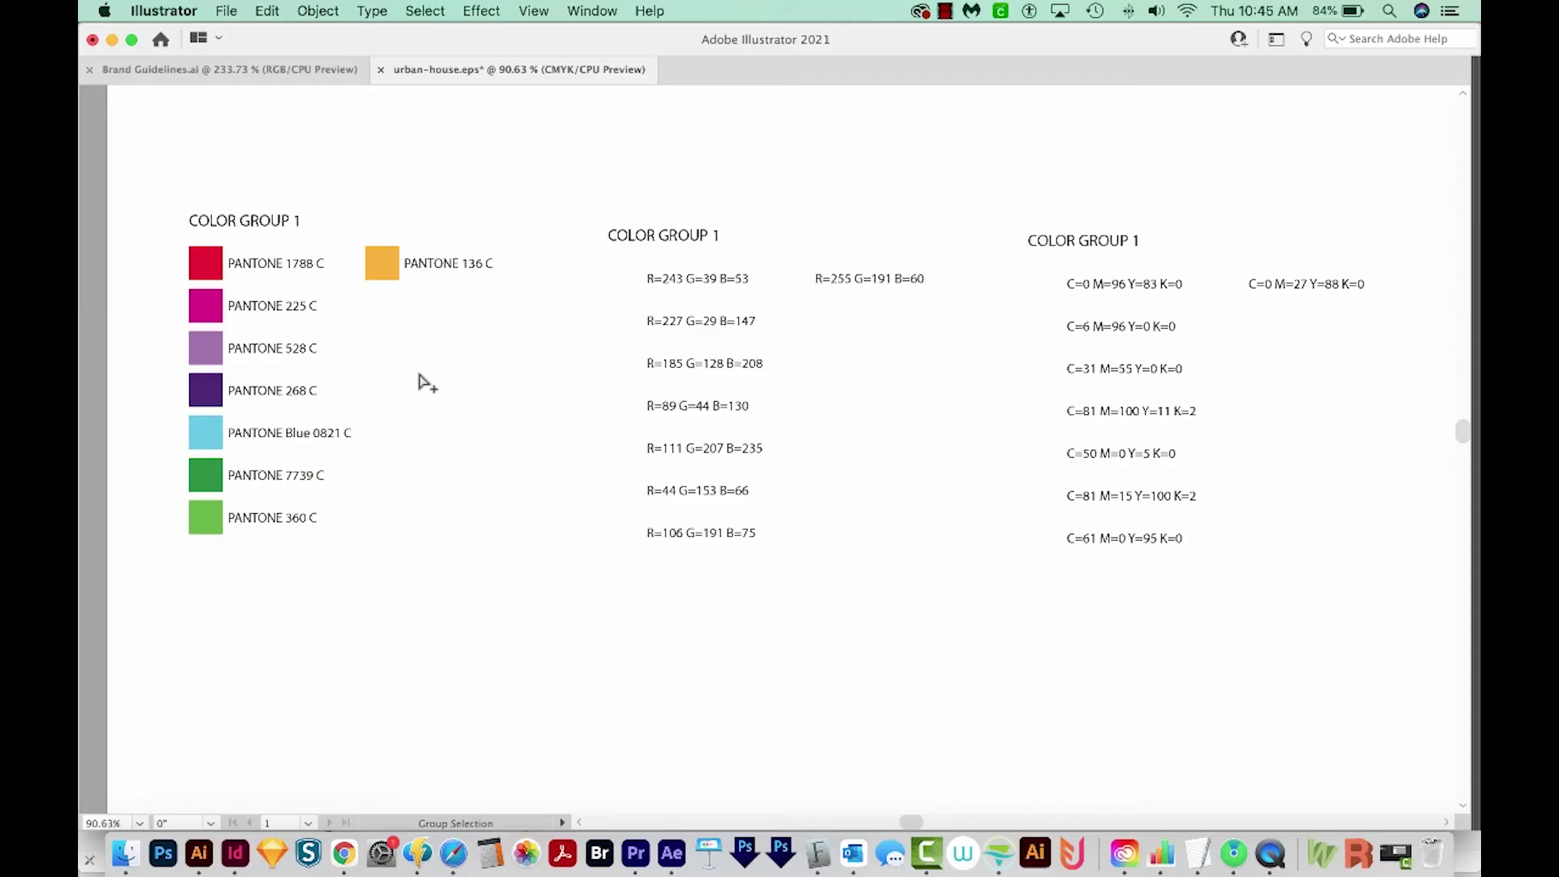
Step: Spread the PANTONE pairs down a single column below PANTONE 1788 C, with PANTONE 136 C at the bottom, left-aligned with the others
key(v)
scroll(382, 362, down, 1)
drag(177, 258, 292, 515)
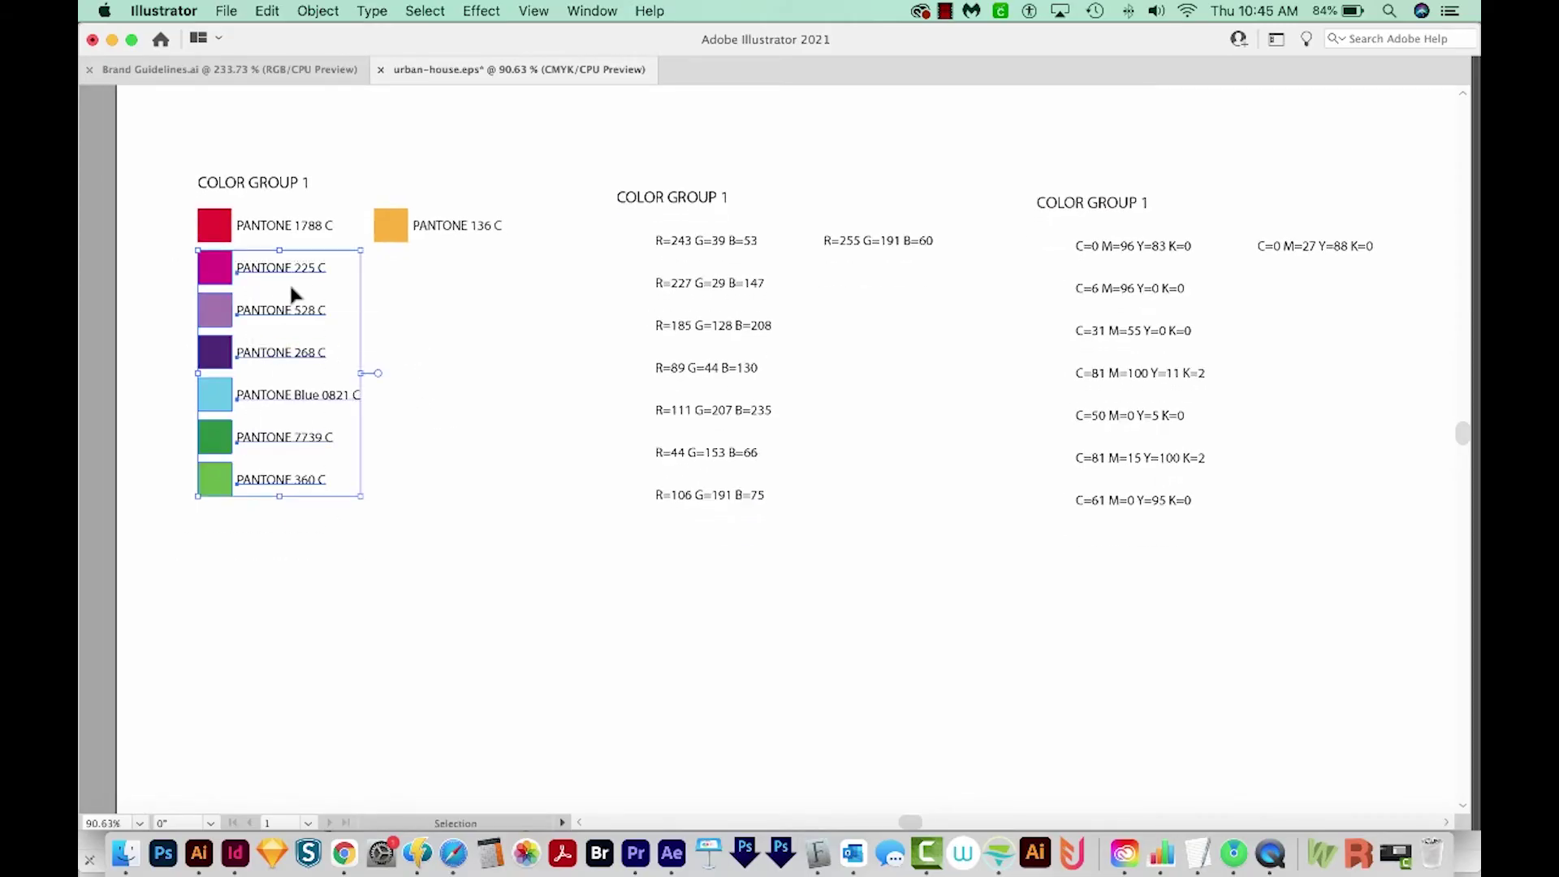
drag(275, 278, 163, 452)
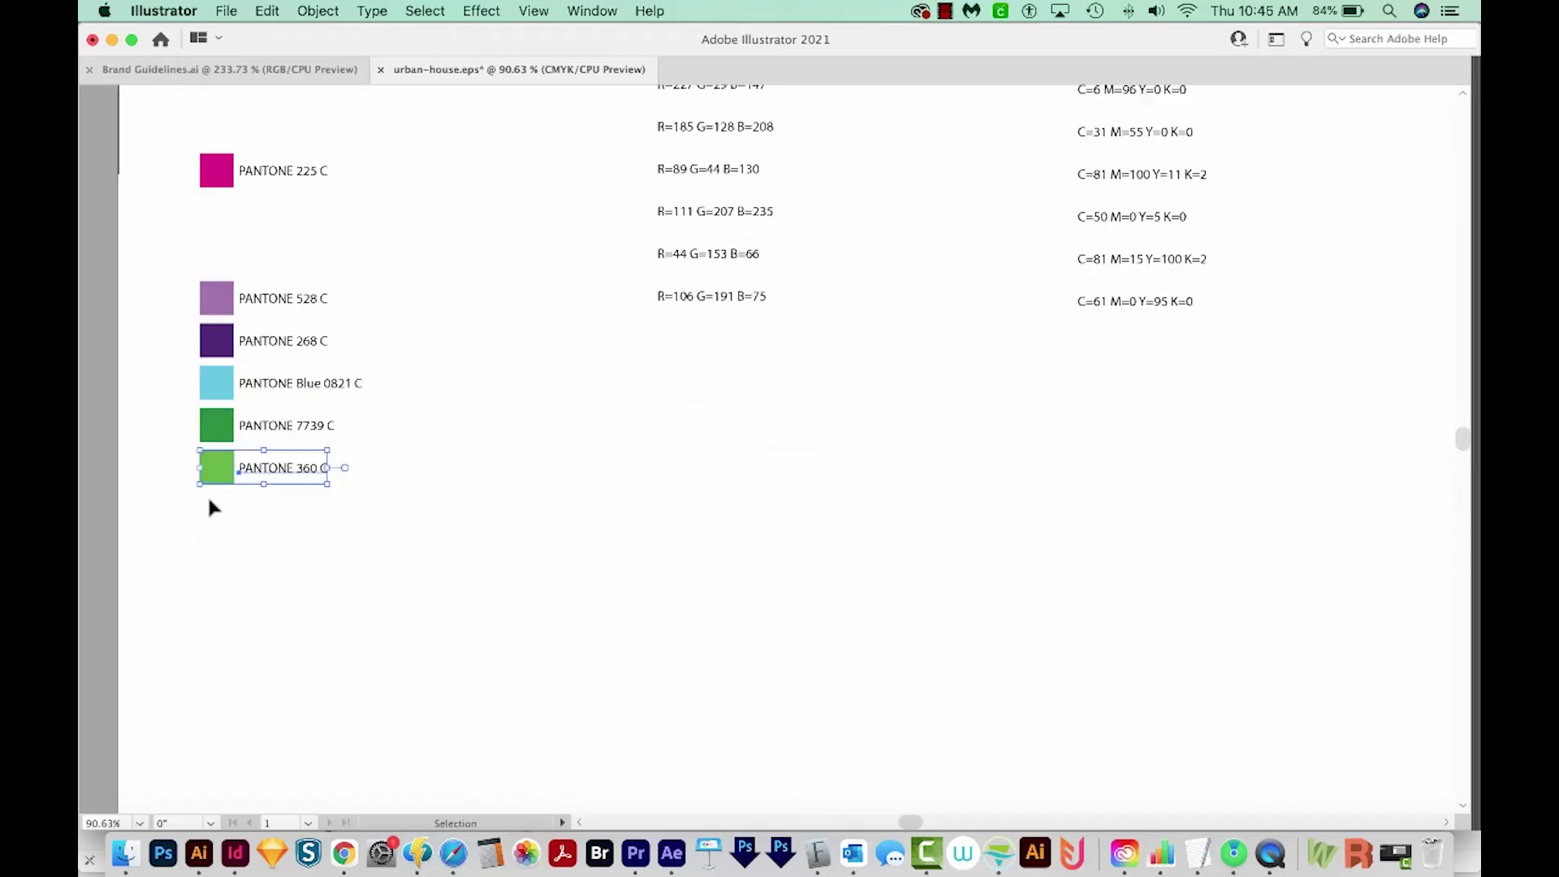
drag(230, 484, 213, 629)
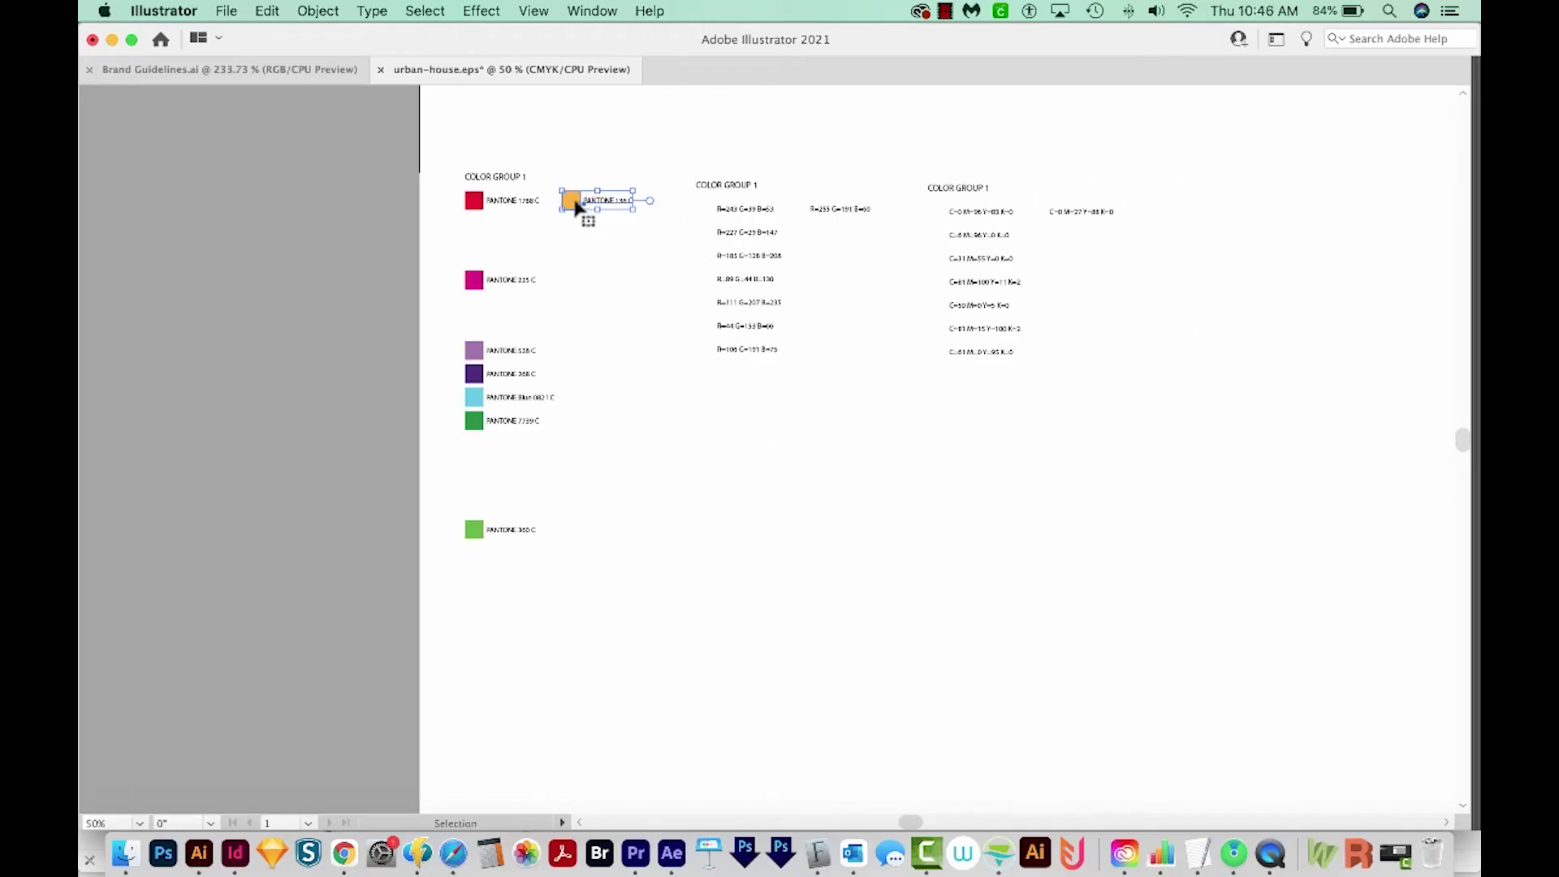
drag(581, 209, 478, 604)
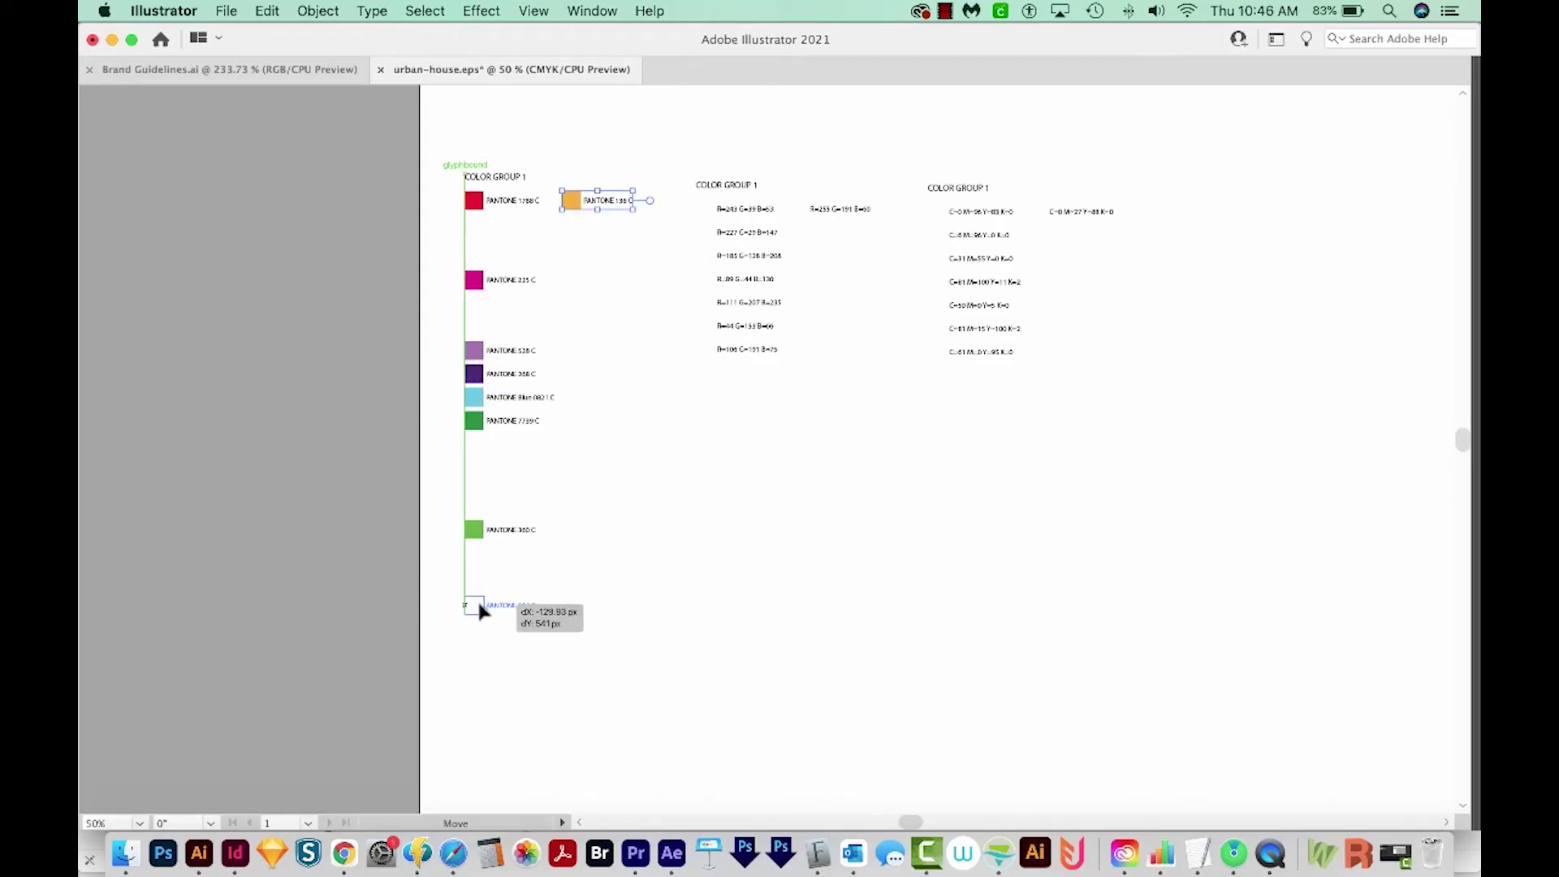
click(840, 474)
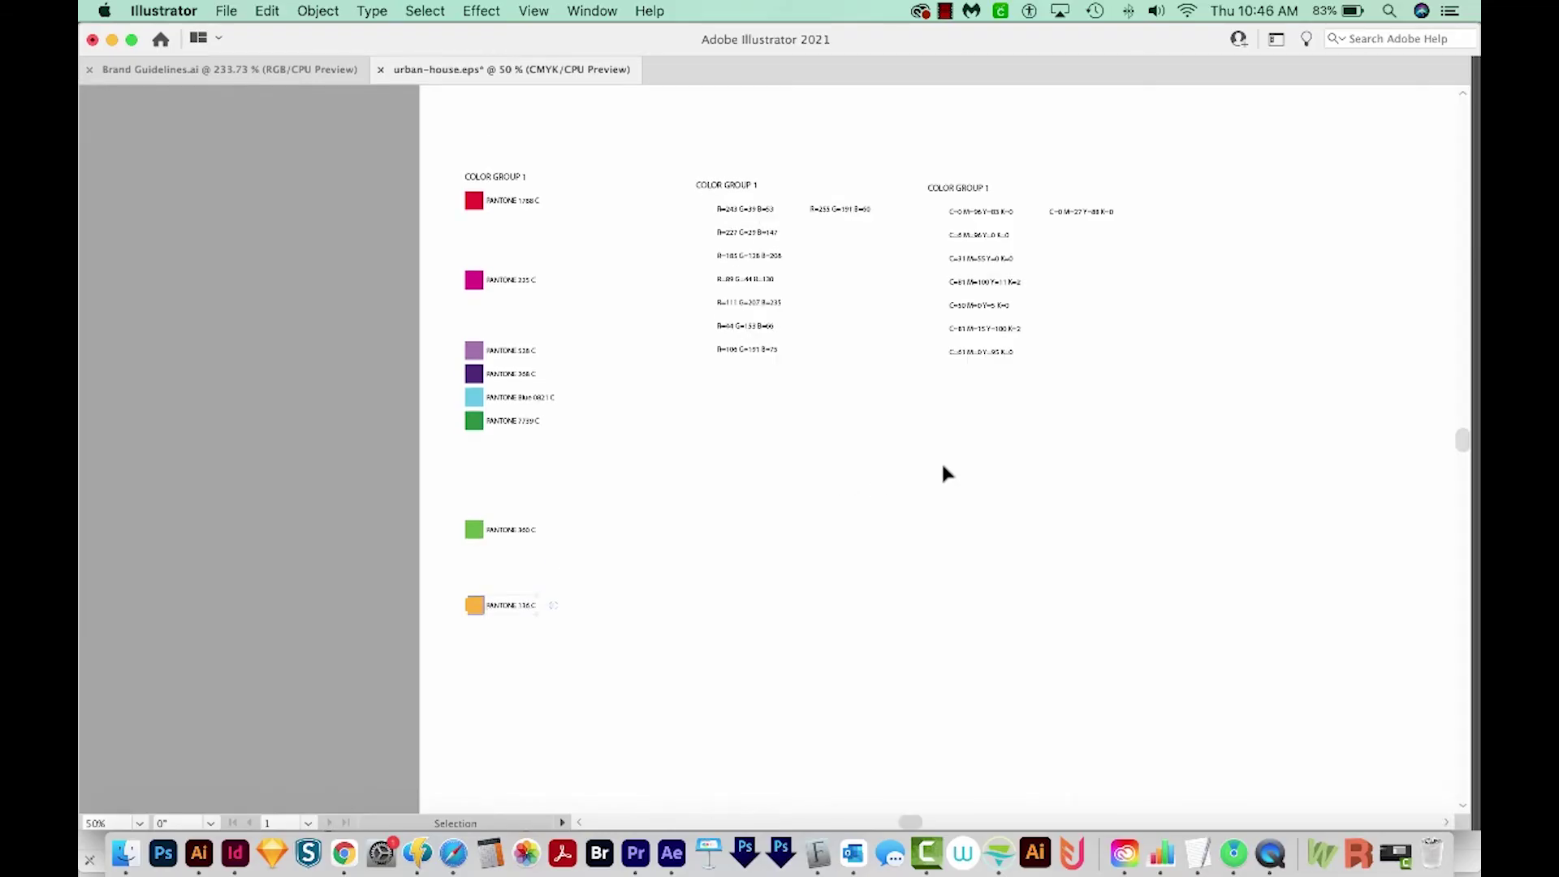
key(super+z)
Step: Select all eight PANTONE pairs and distribute their vertical spacing evenly
key(Tab)
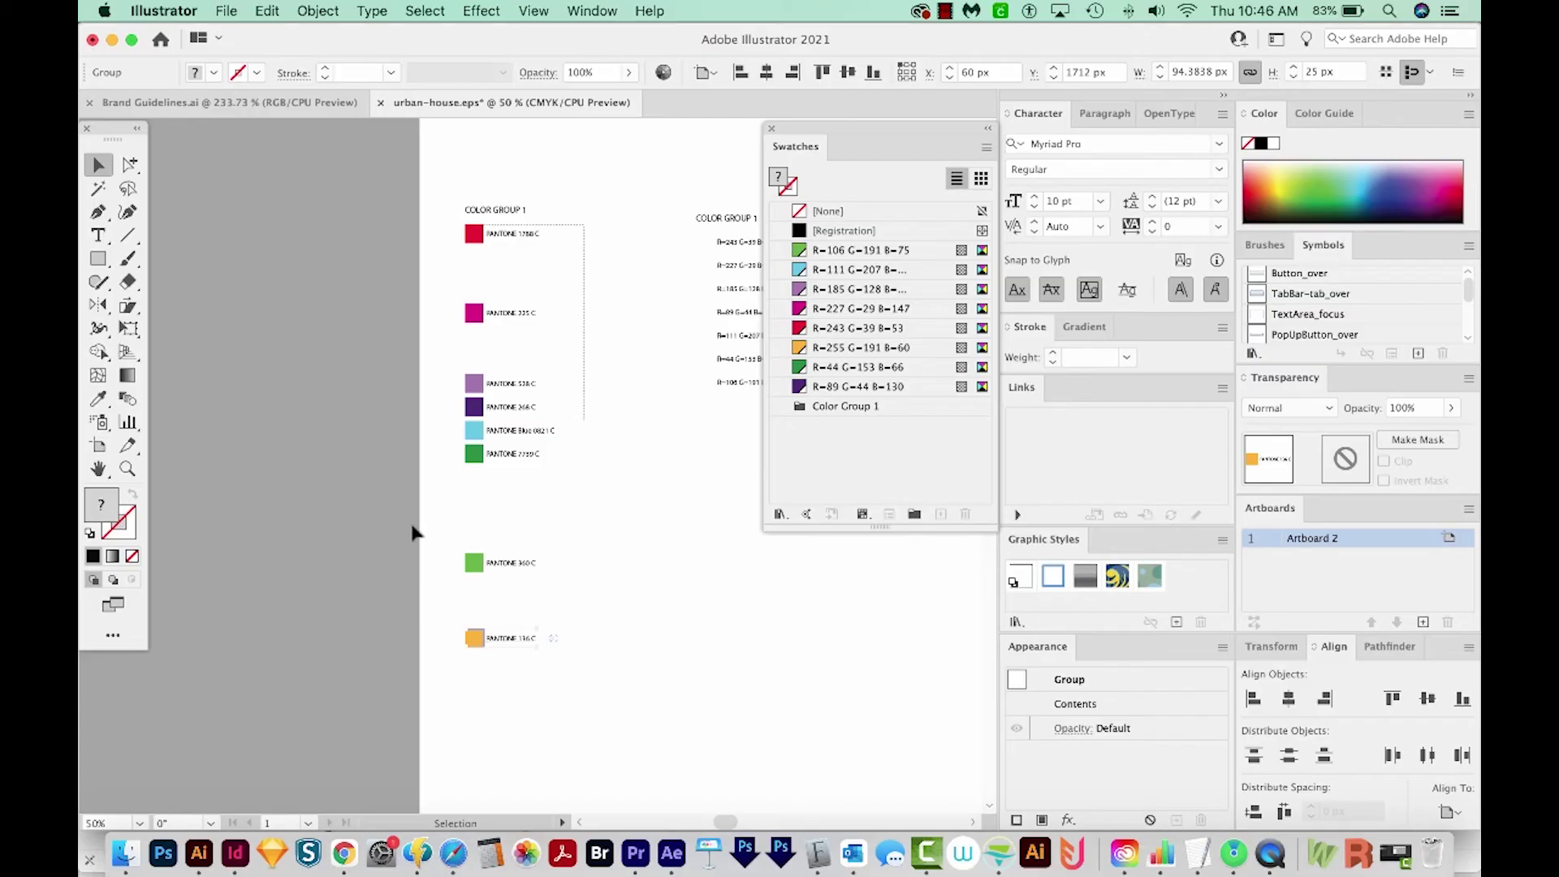
drag(376, 728, 634, 231)
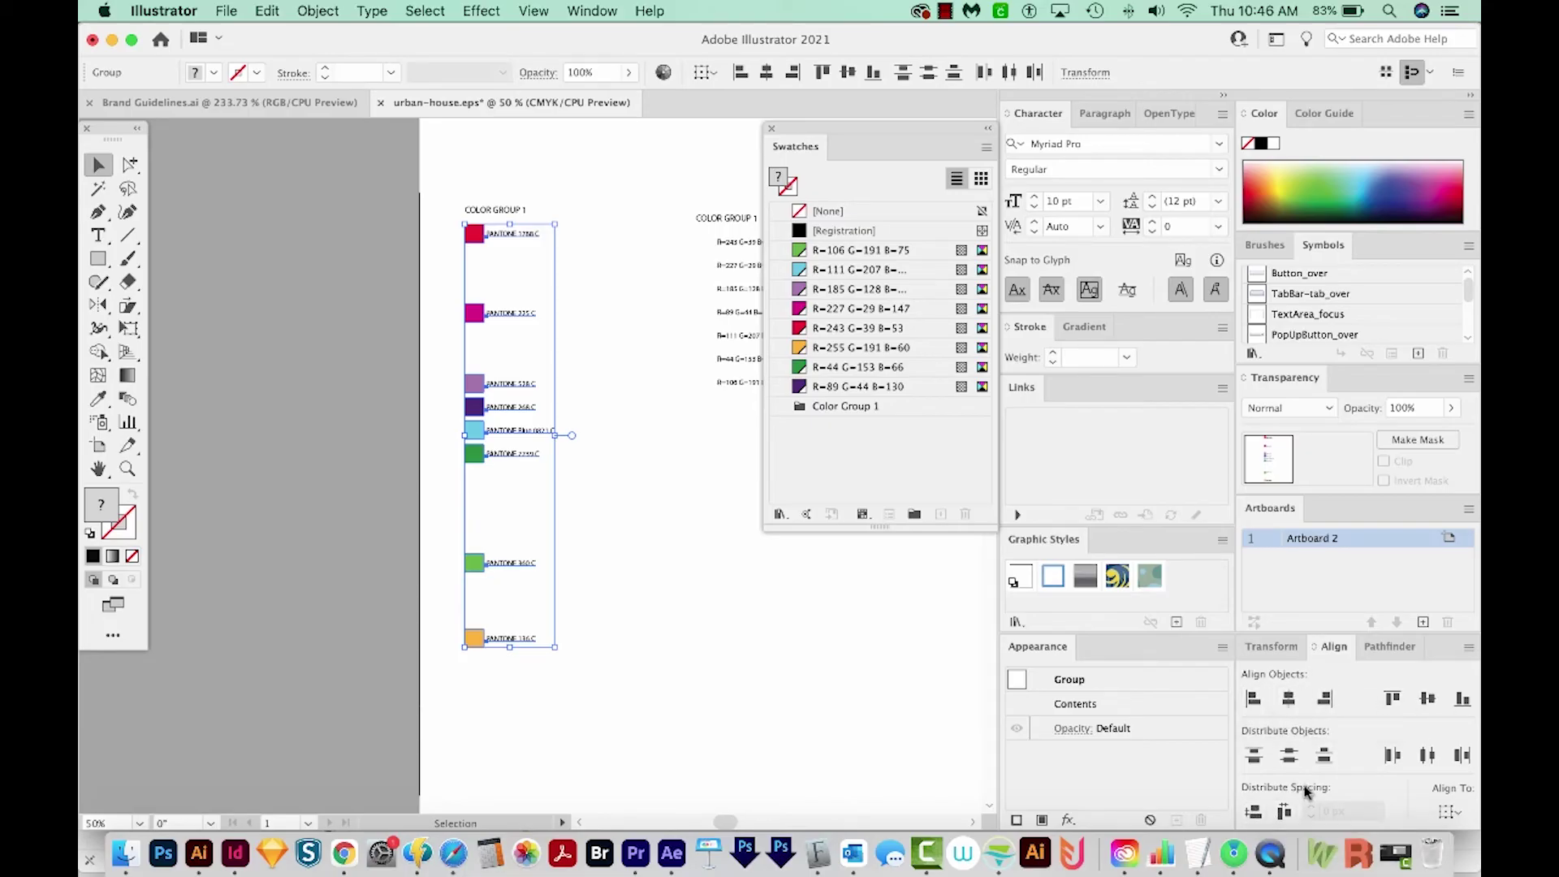
click(1253, 811)
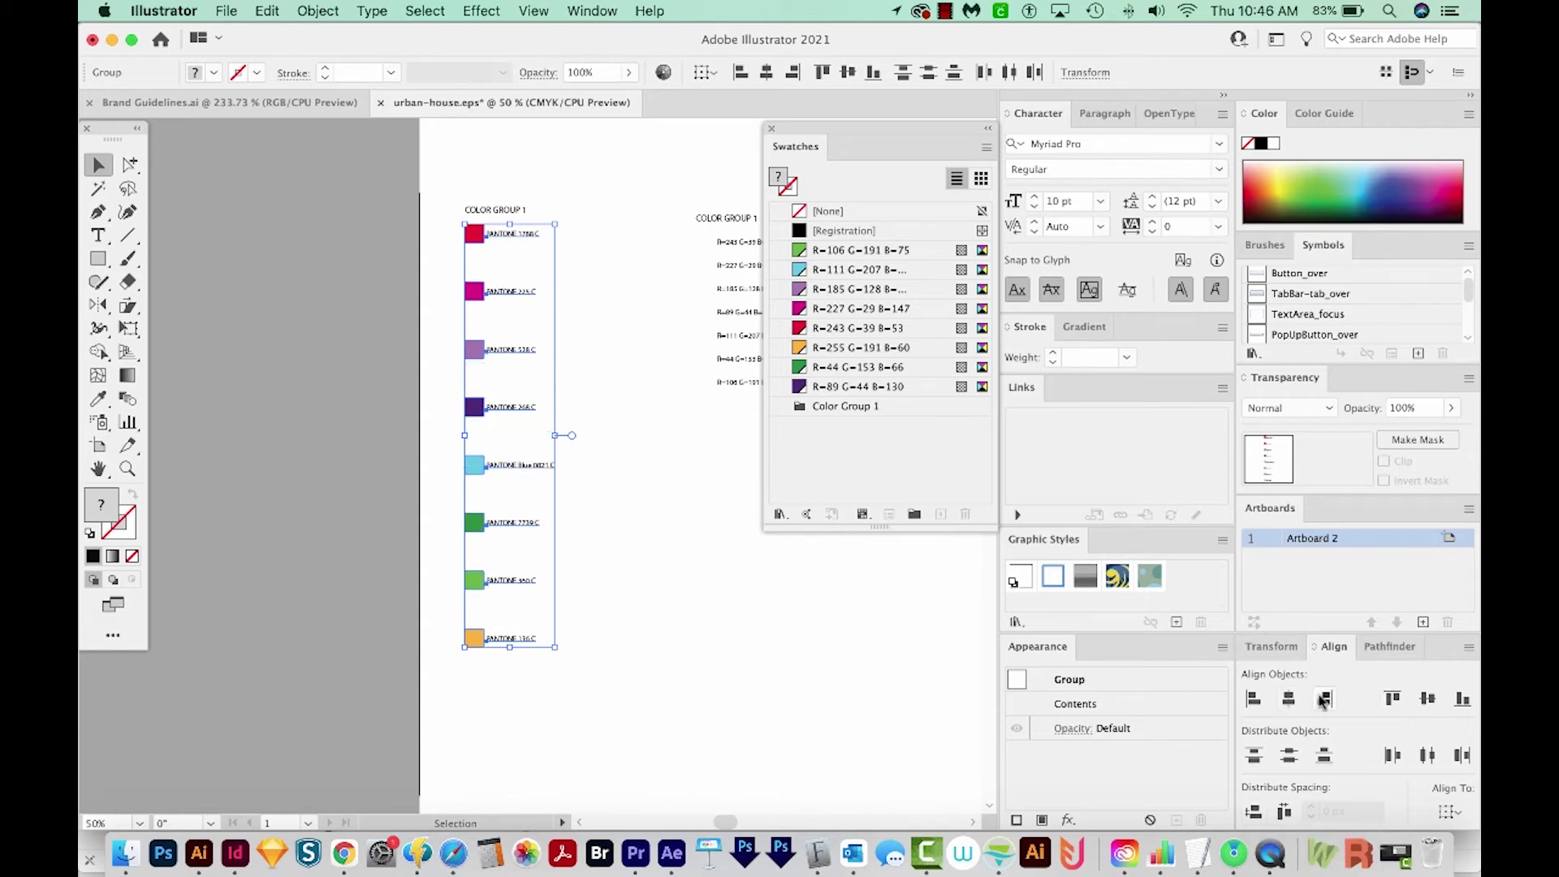
click(599, 12)
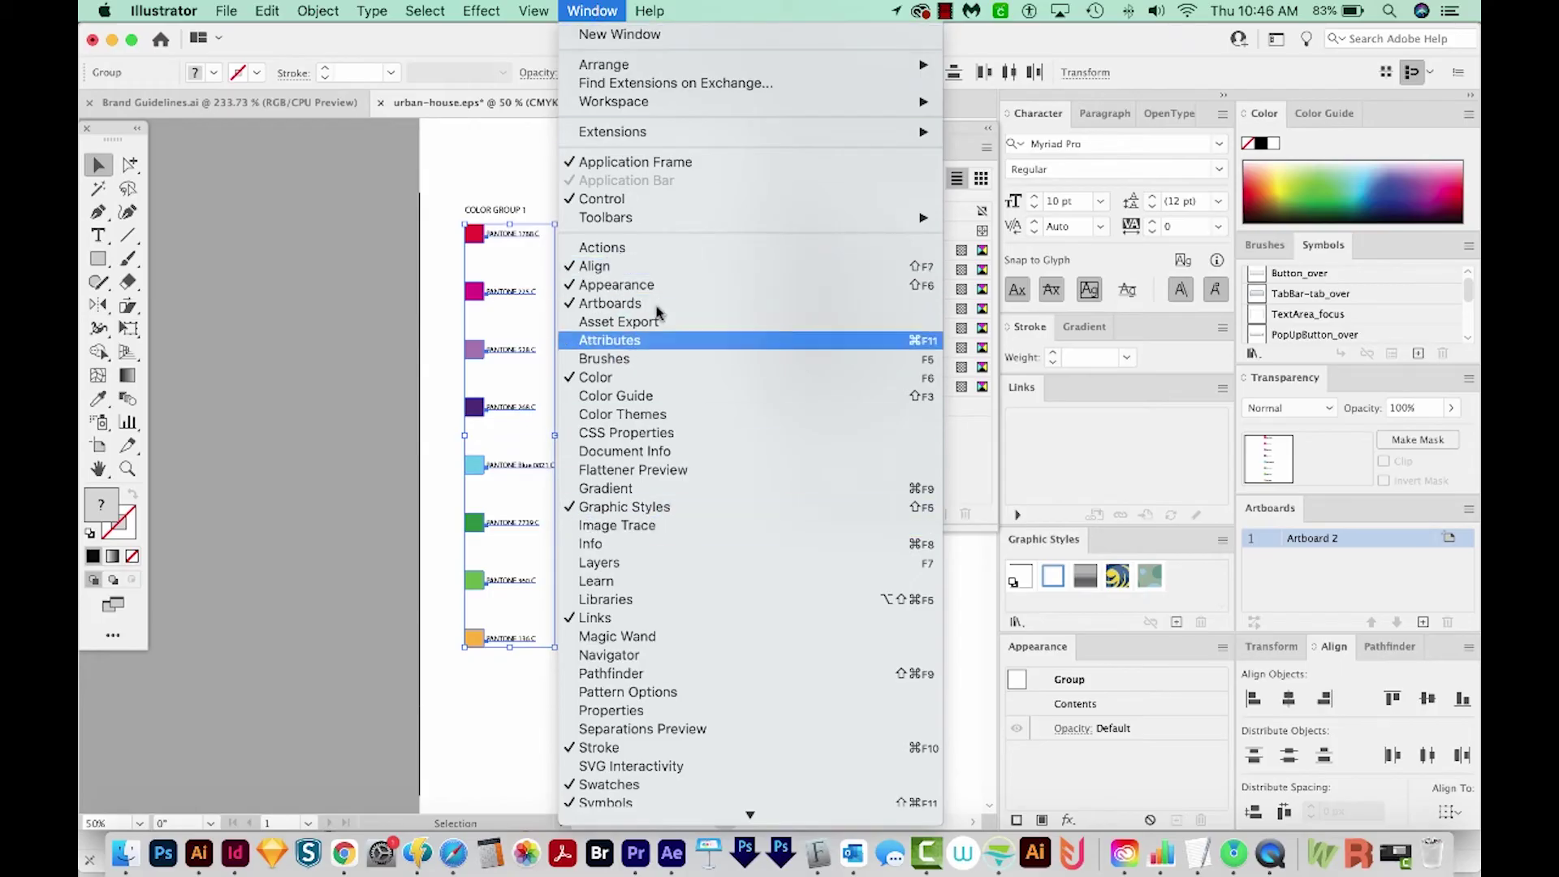
click(1281, 595)
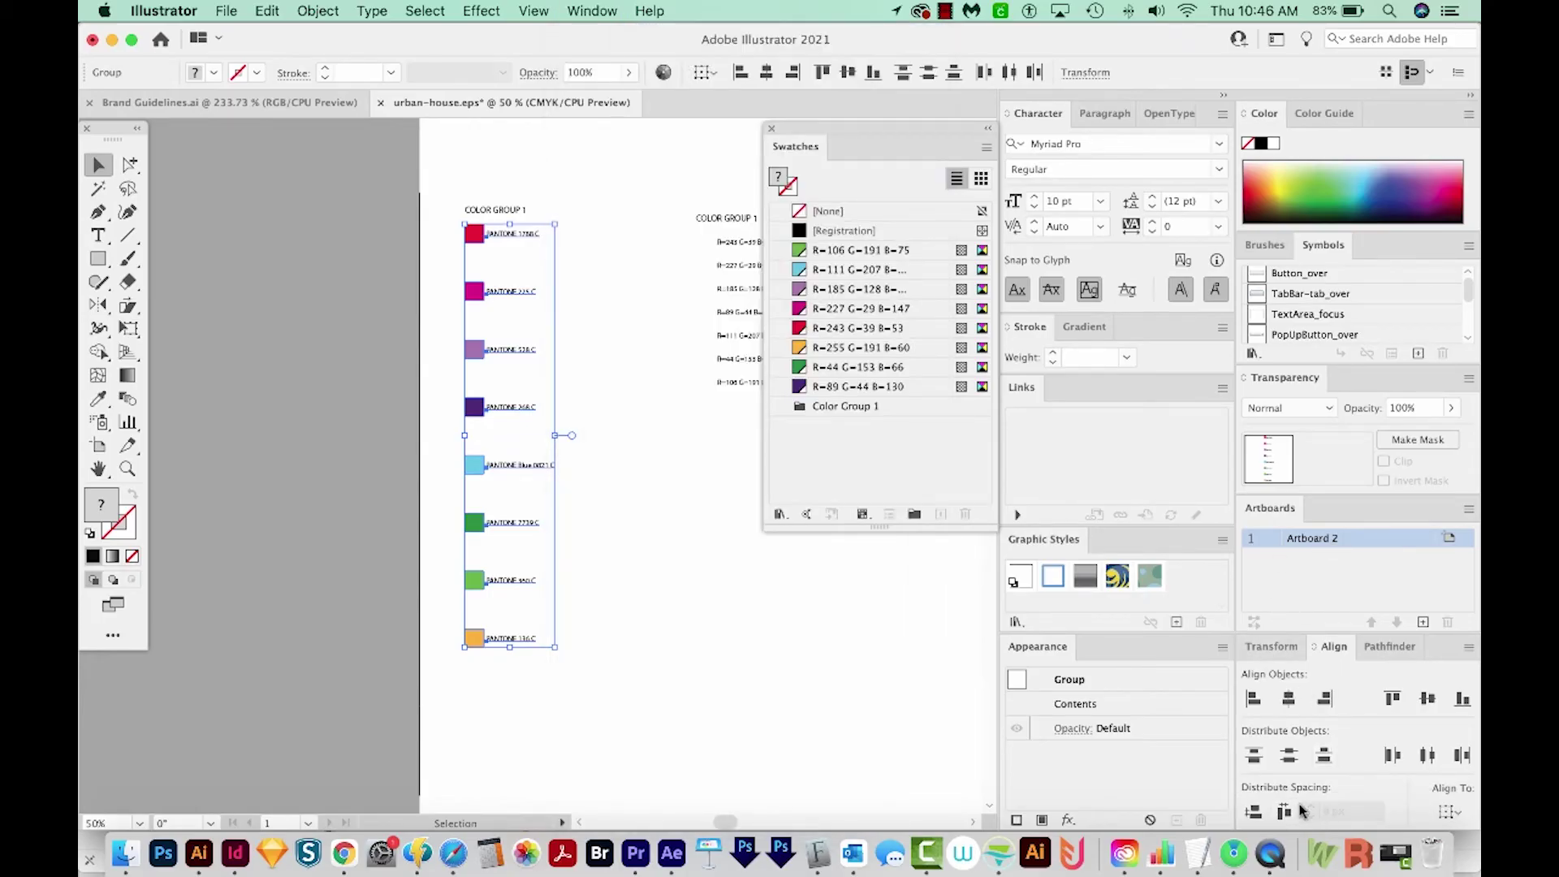
click(1468, 648)
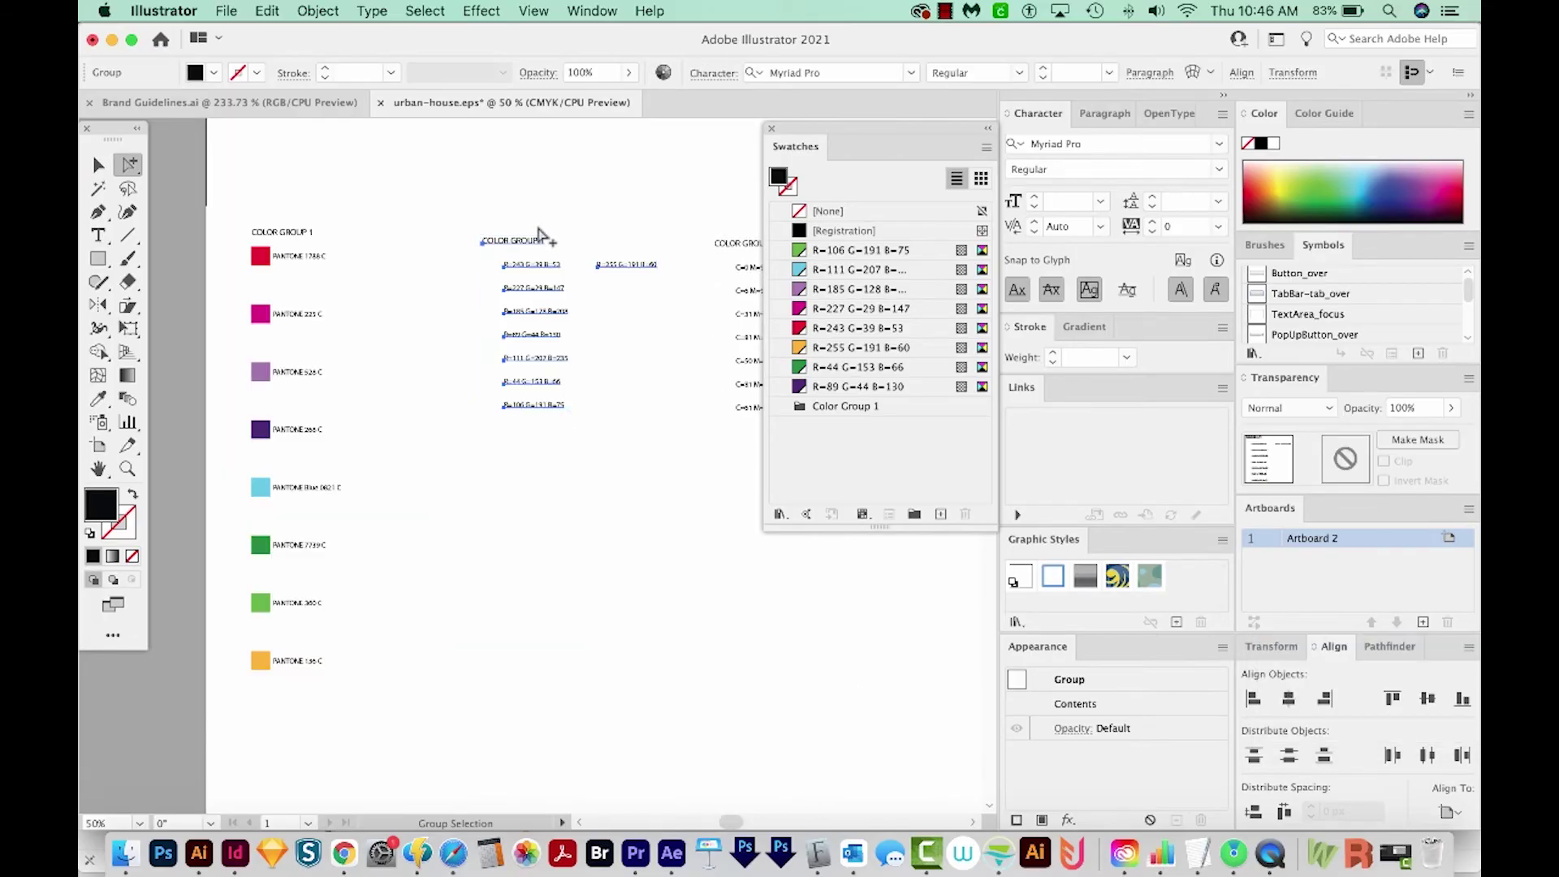
Step: Delete the COLOR GROUP 1 headings of the RGB and CMYK lists
click(504, 240)
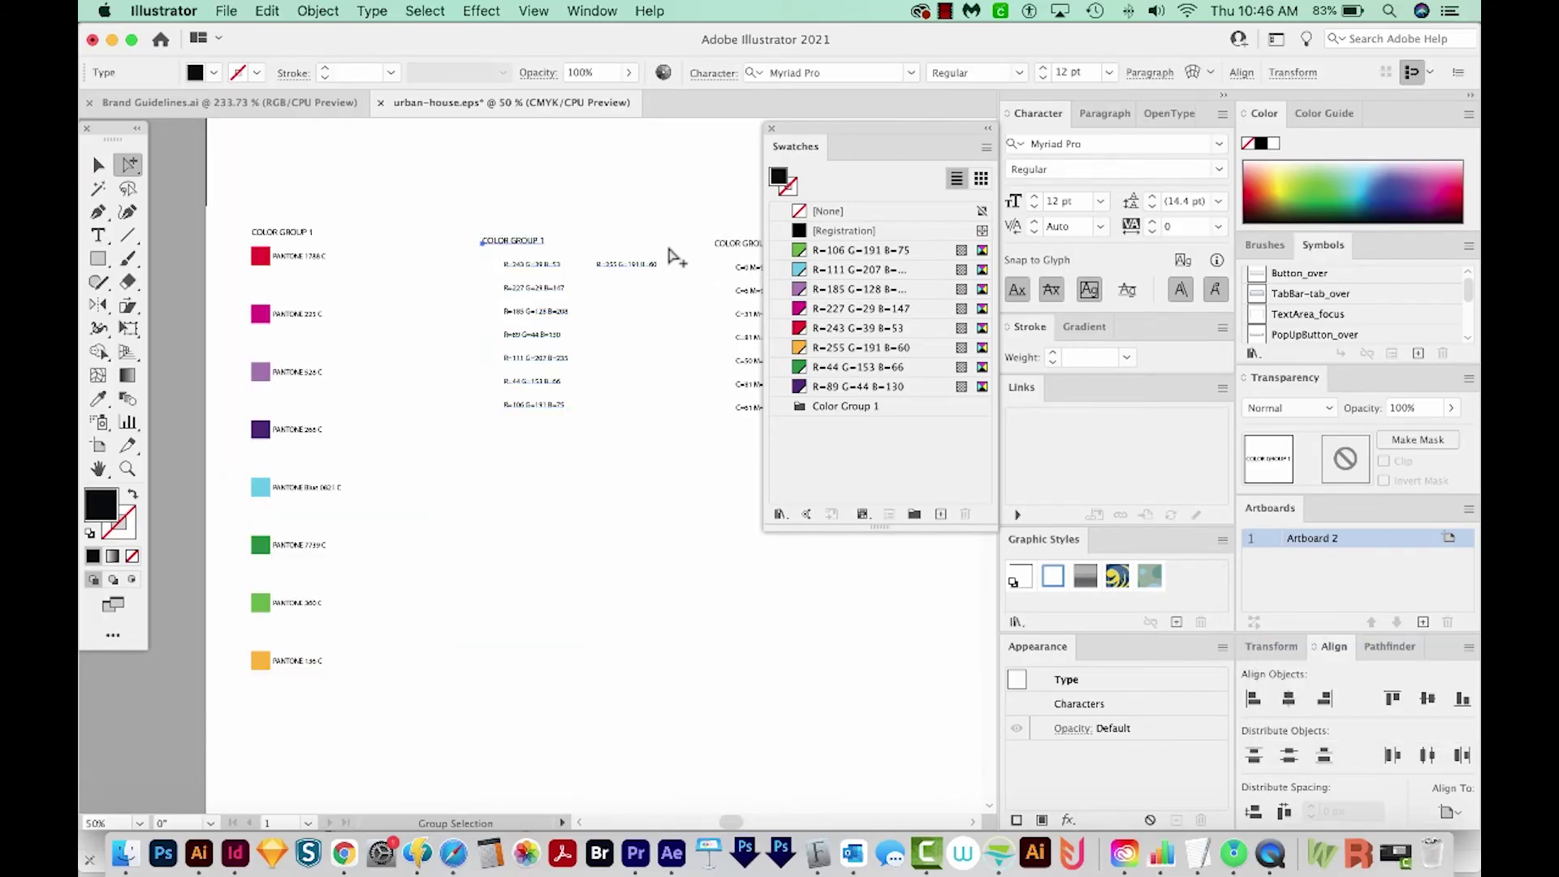
drag(709, 228, 737, 259)
key(Delete)
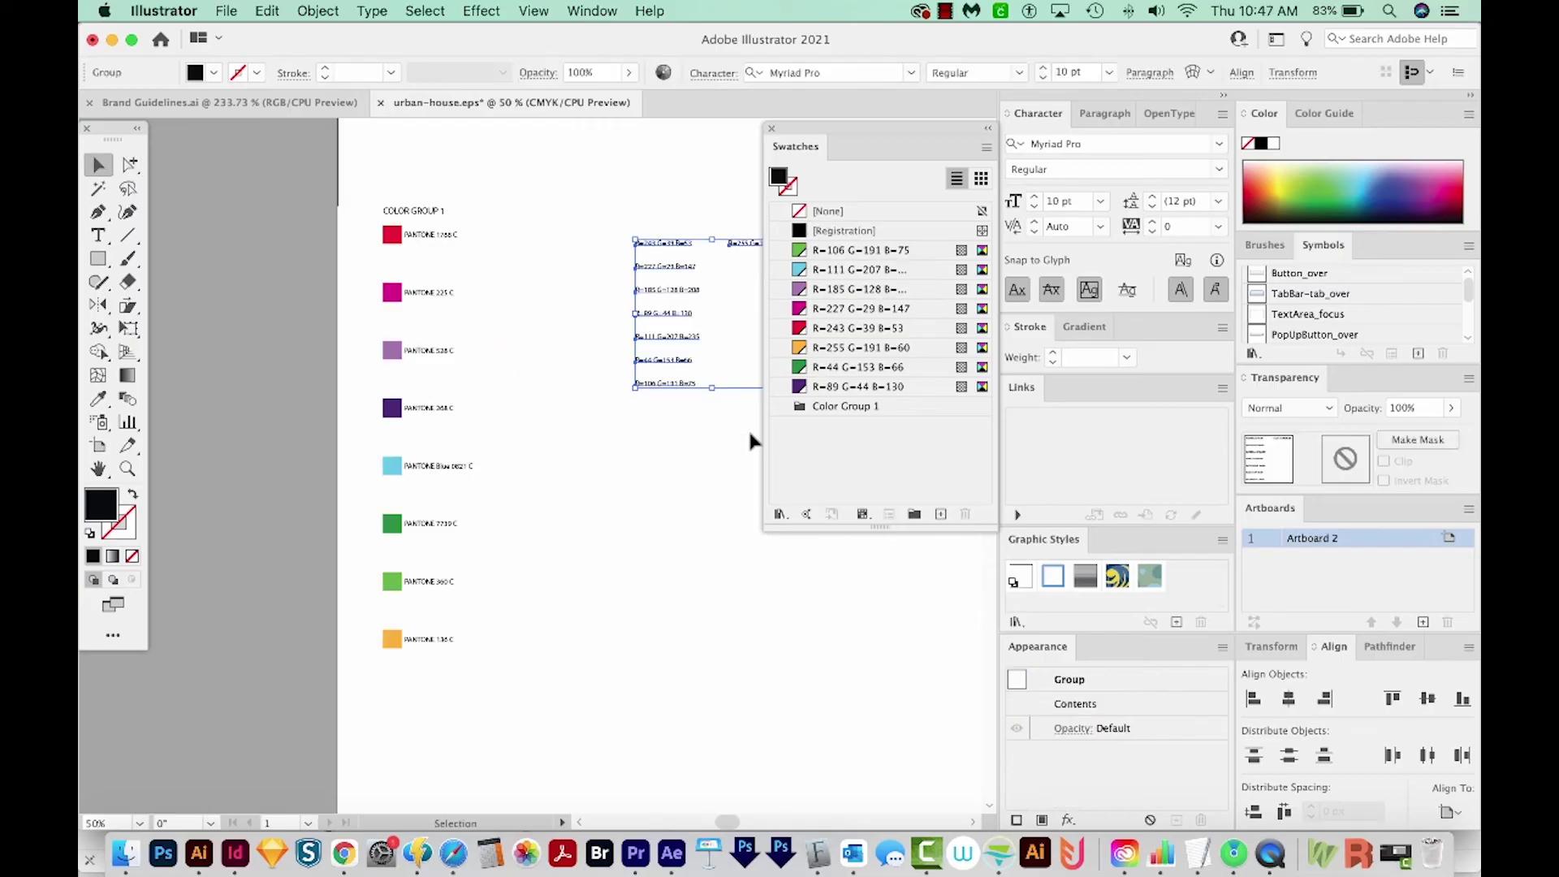
Step: Ungroup the RGB values, move R=255 G=191 B=60 to the end of their column, and place R=243 G=39 B=53 beneath PANTONE 1788 C
key(super+shift+g)
click(694, 226)
drag(728, 244, 635, 409)
drag(670, 242, 437, 246)
drag(735, 415, 500, 276)
click(581, 357)
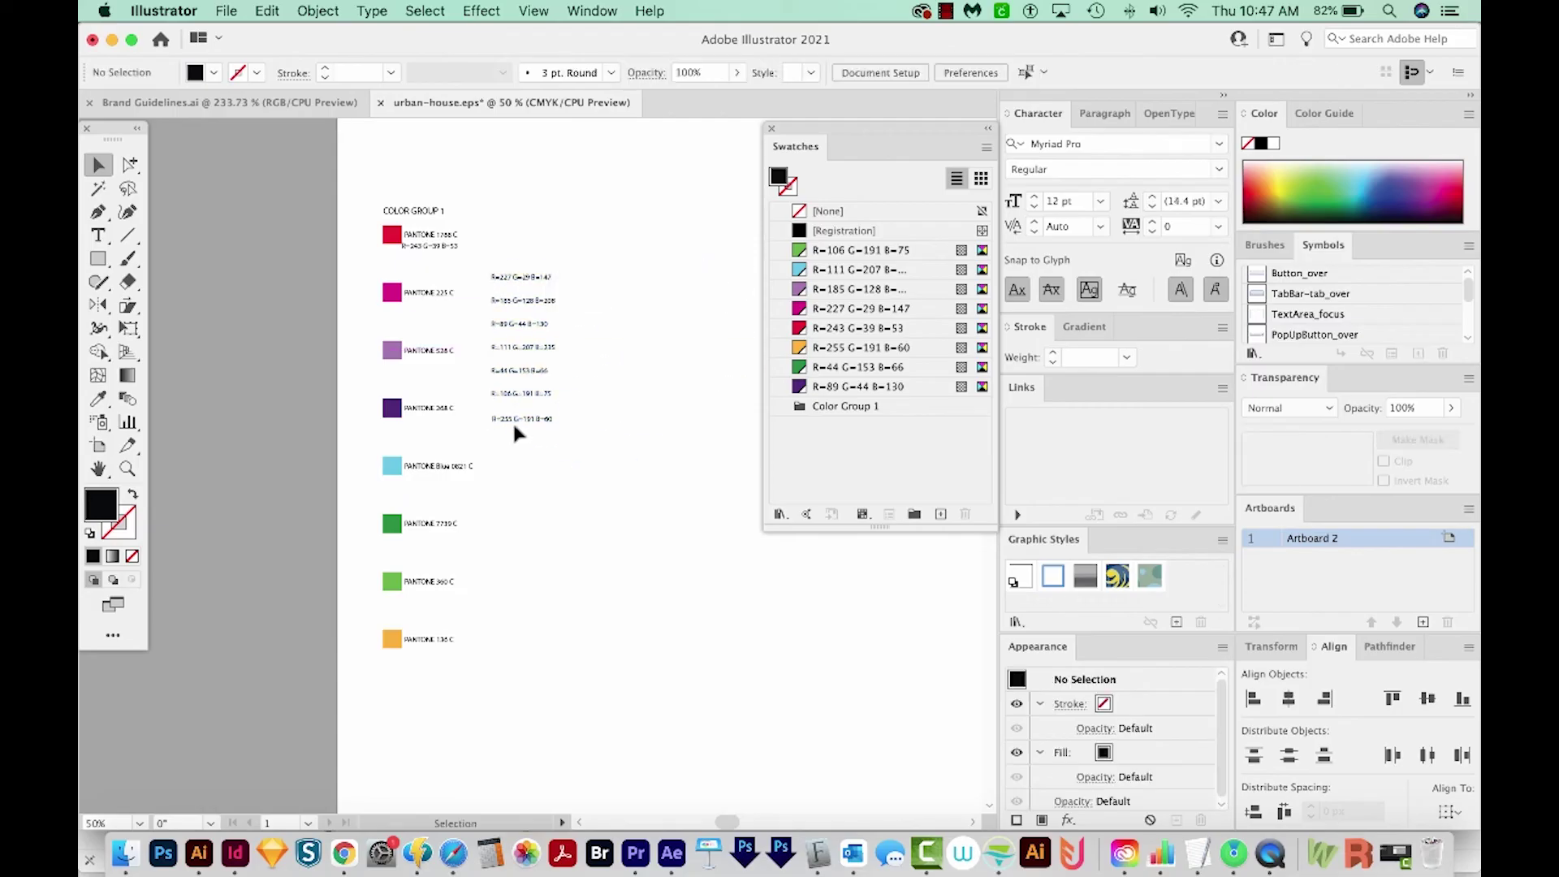
Step: Place R=255 G=191 B=60 beneath PANTONE 136 C, and left-align and evenly distribute all the RGB values vertically
drag(513, 421, 511, 658)
drag(609, 217, 528, 649)
shift+click(447, 247)
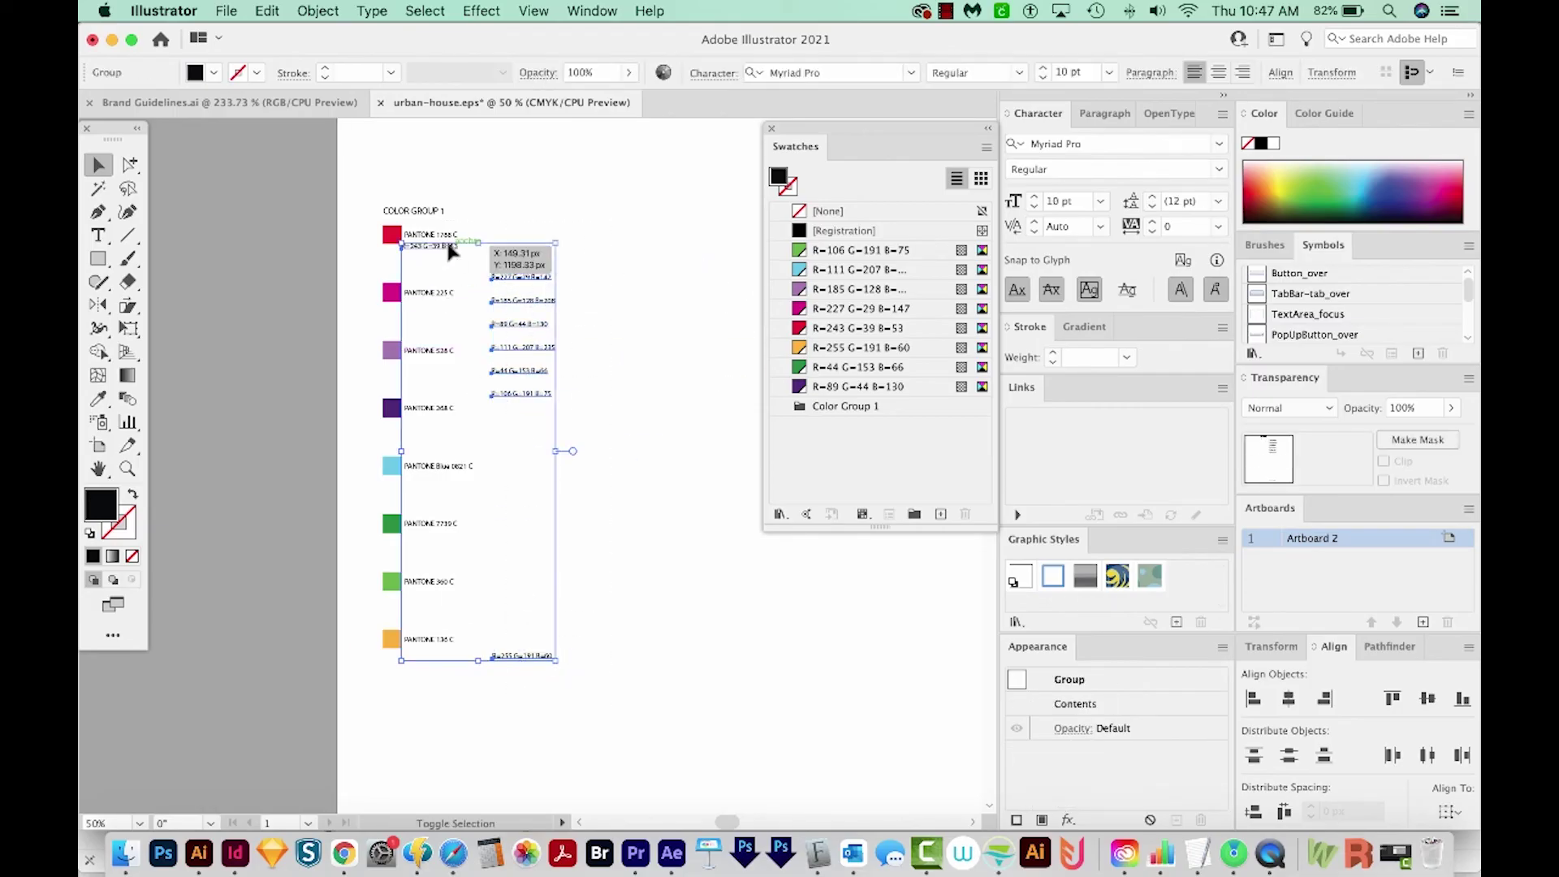
click(1252, 698)
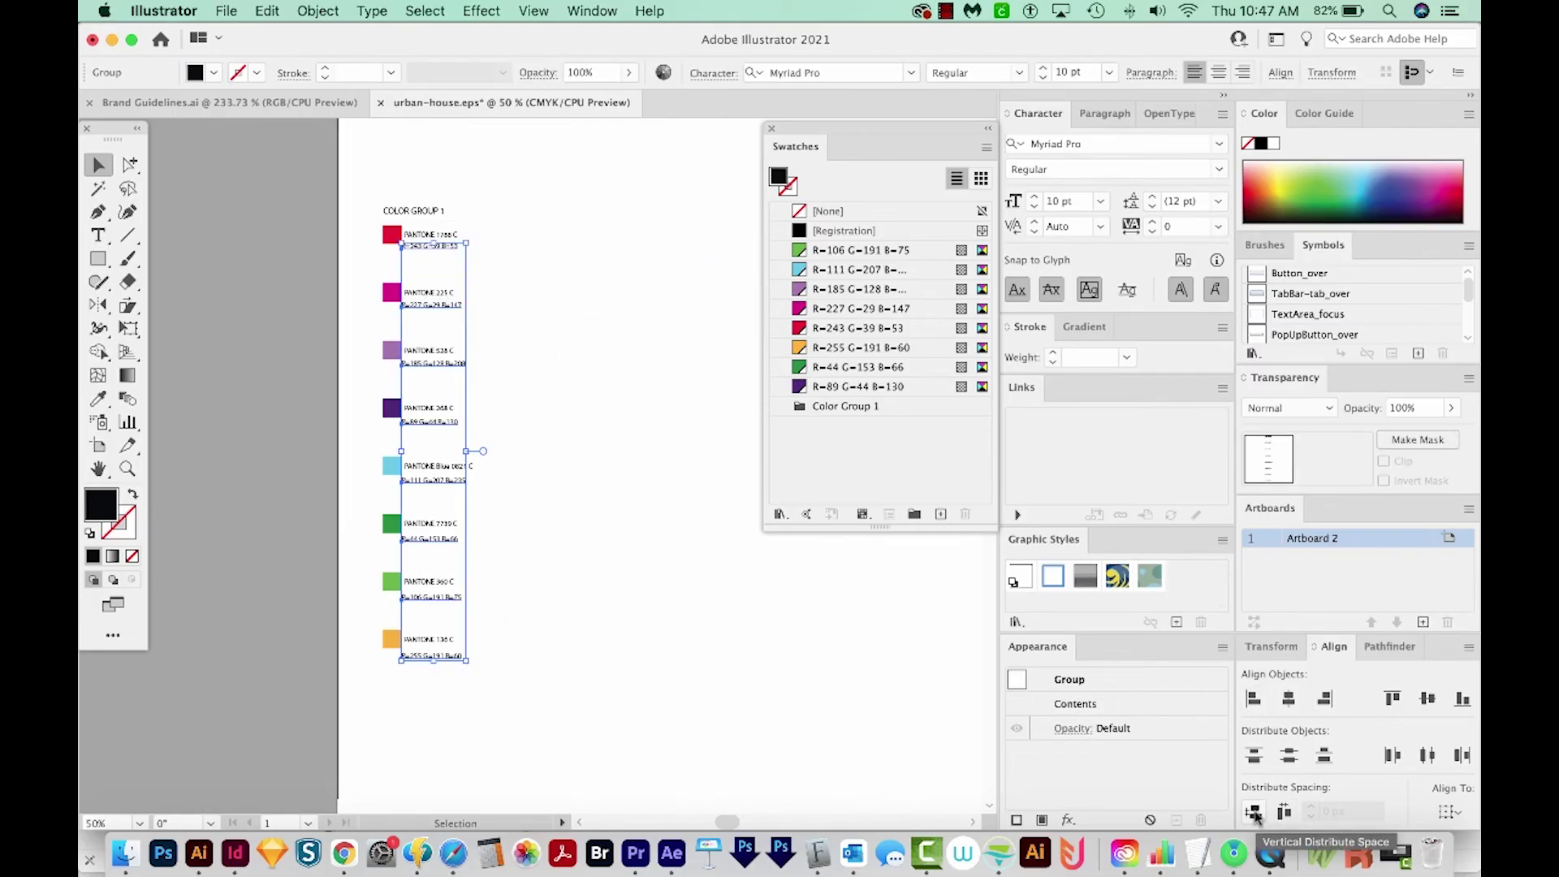
click(1254, 811)
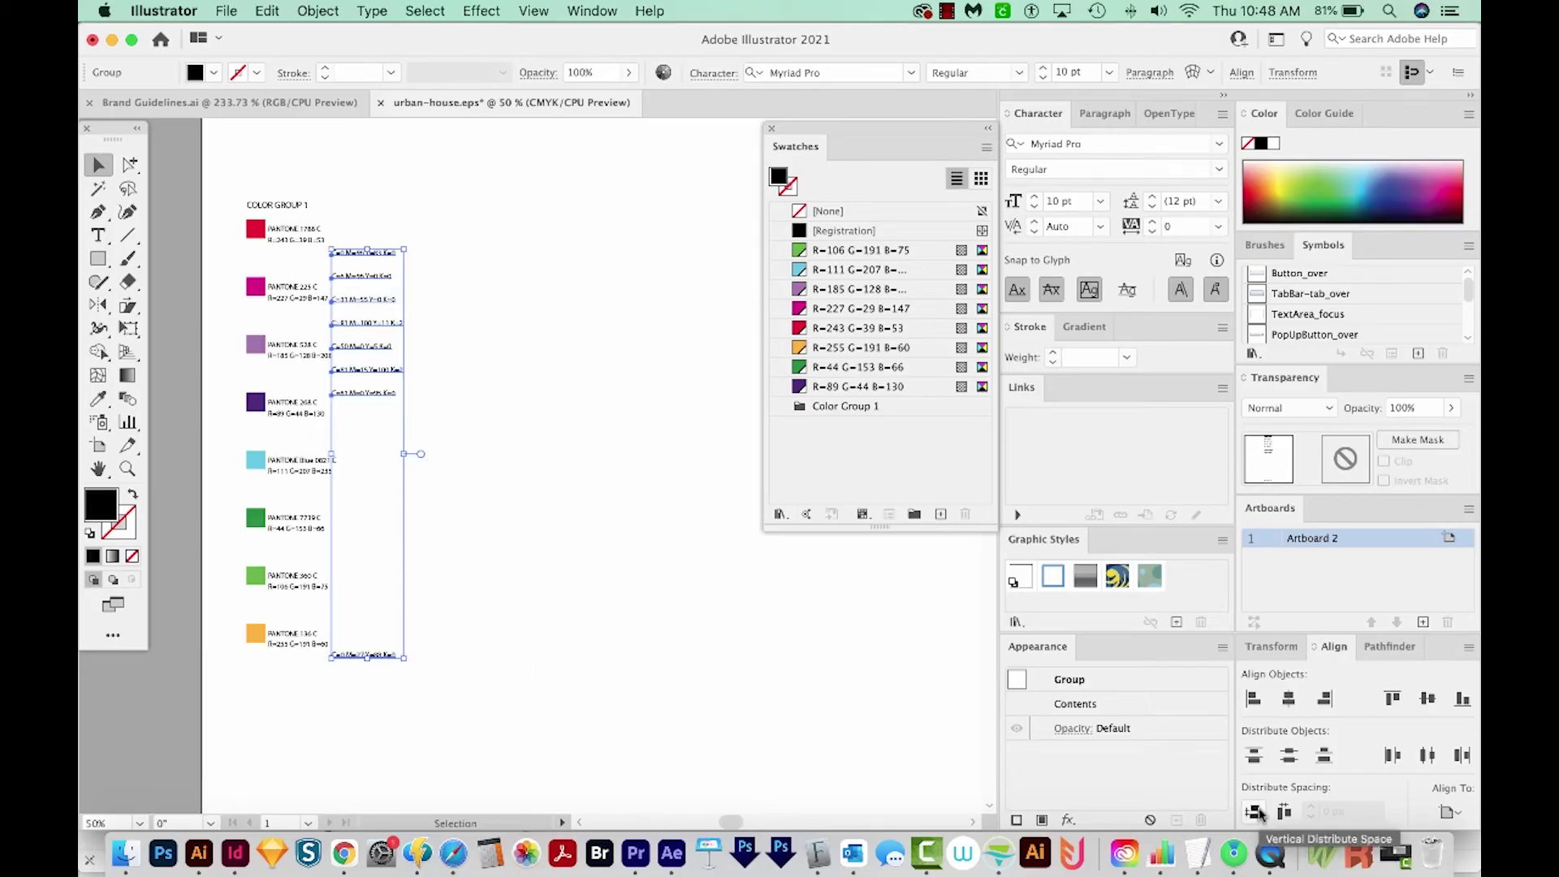
Step: Ungroup the CMYK values and distribute their vertical spacing evenly down the column
key(shift+super+g)
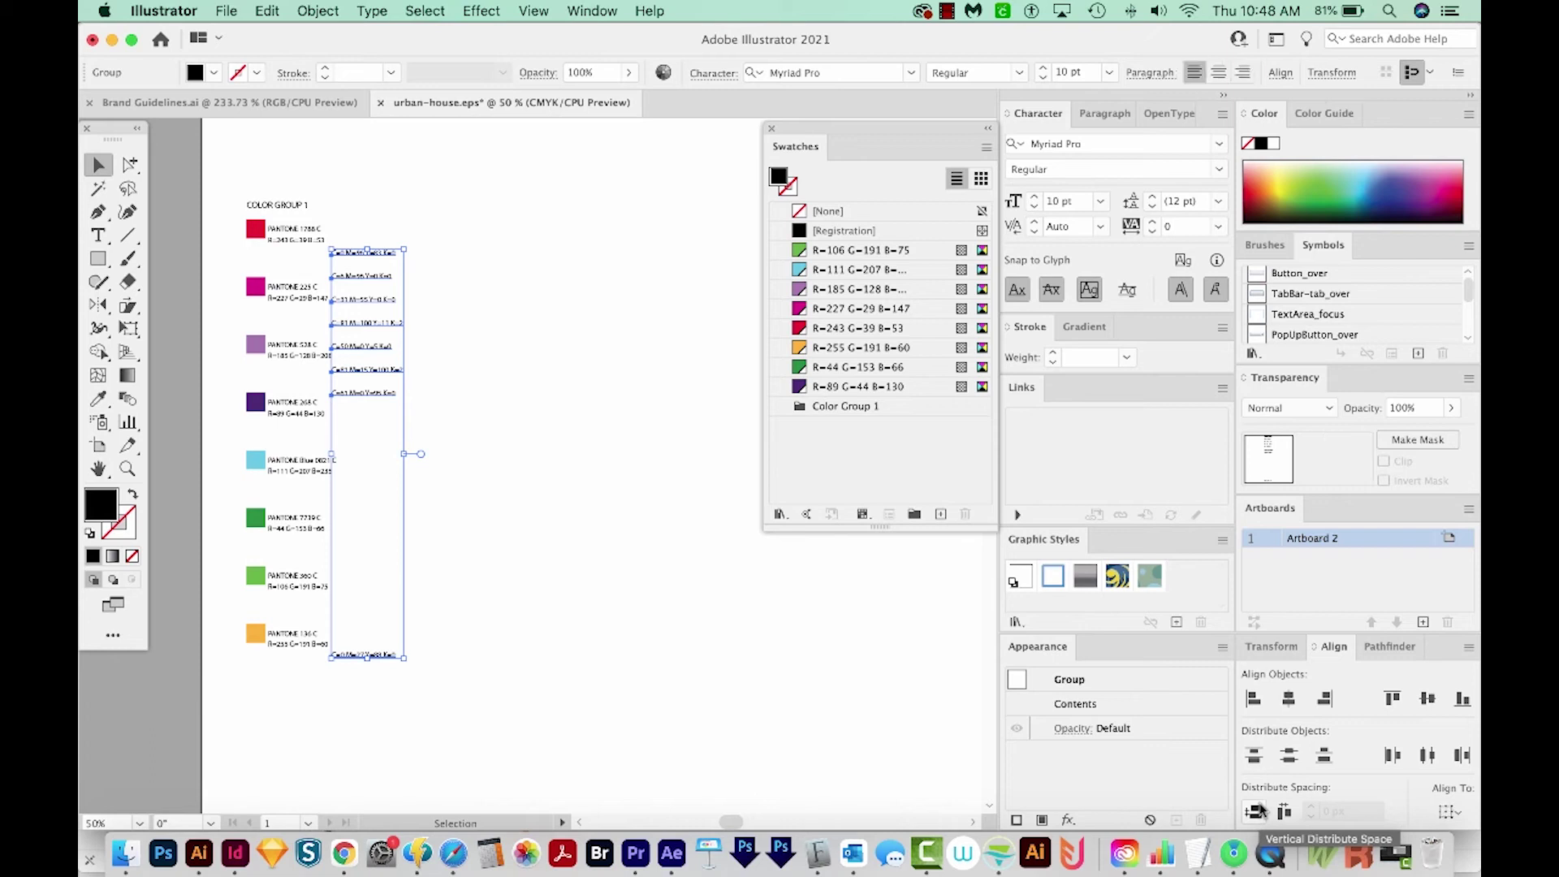
key(shift+super+g)
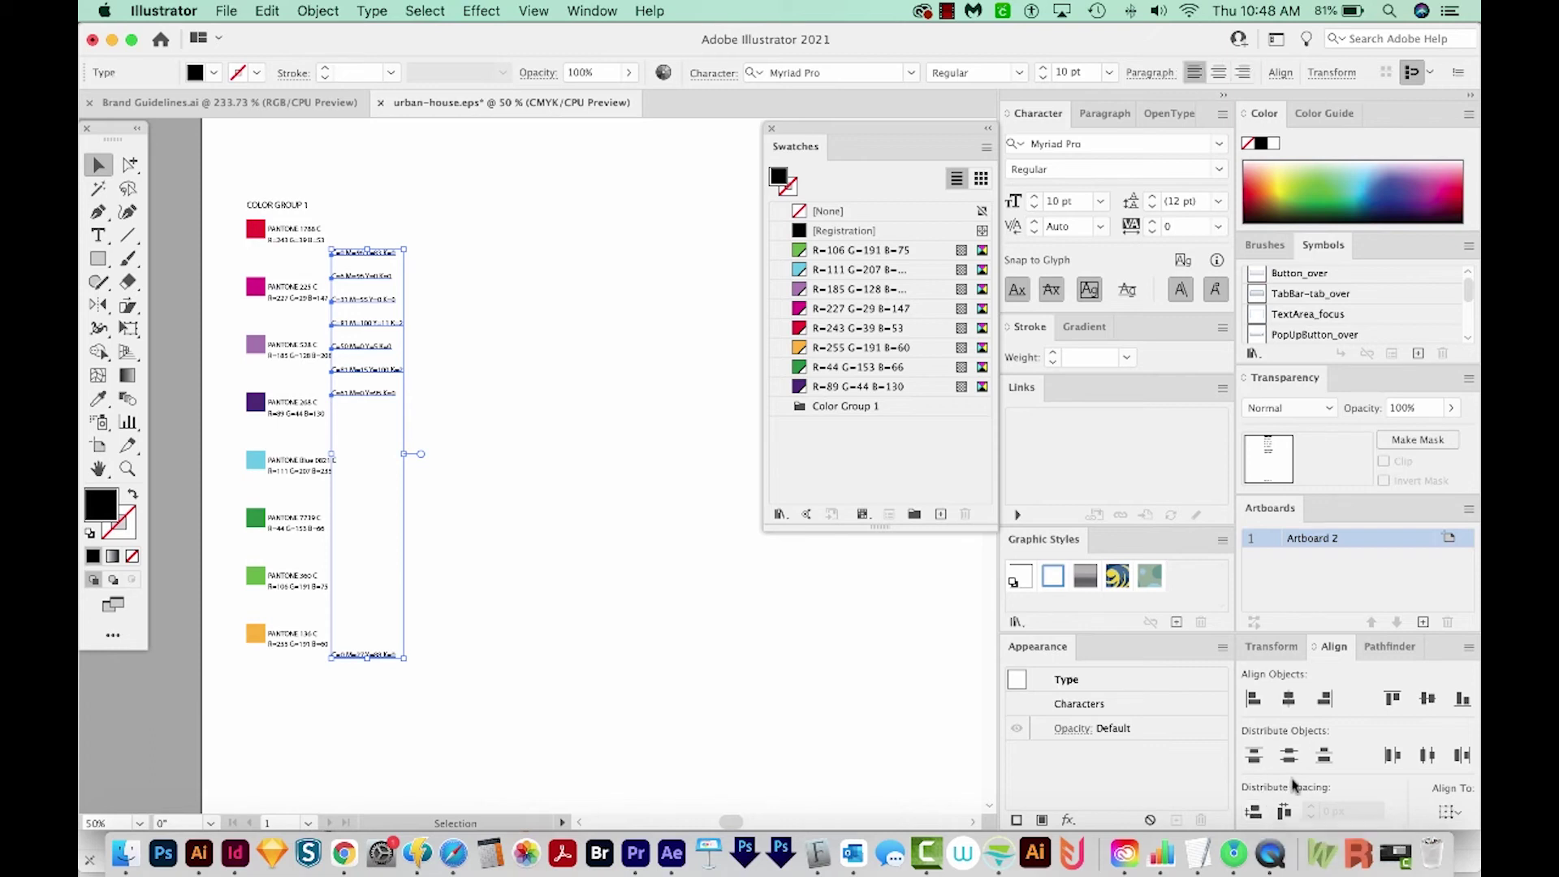
click(1254, 811)
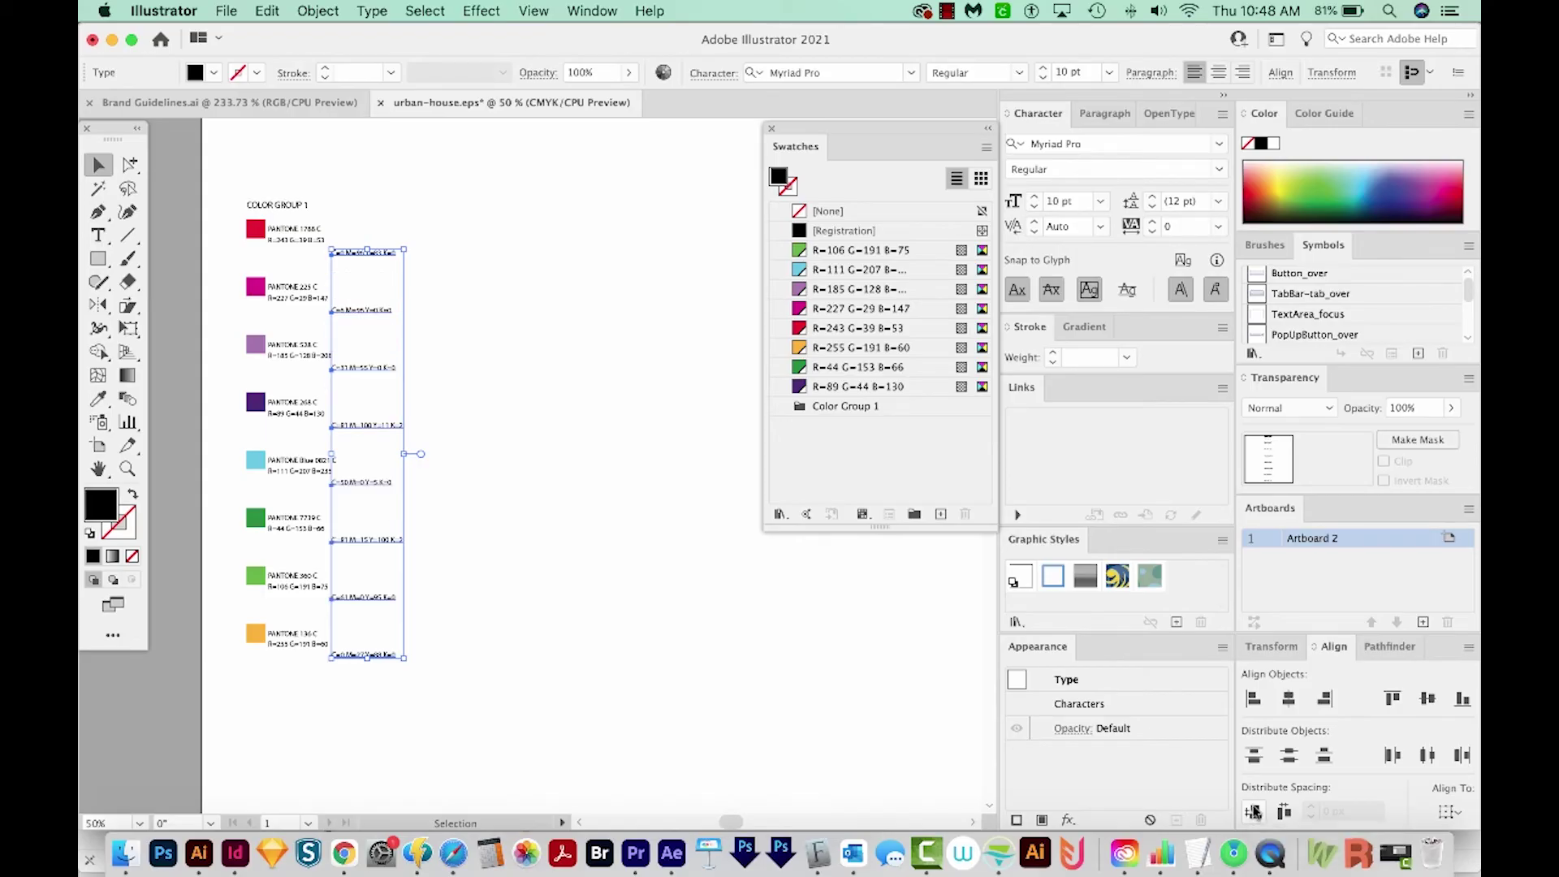
Step: Group the CMYK values and position them directly beneath the matching RGB values, fine-tuning the placement with small nudges left and up
key(super+g)
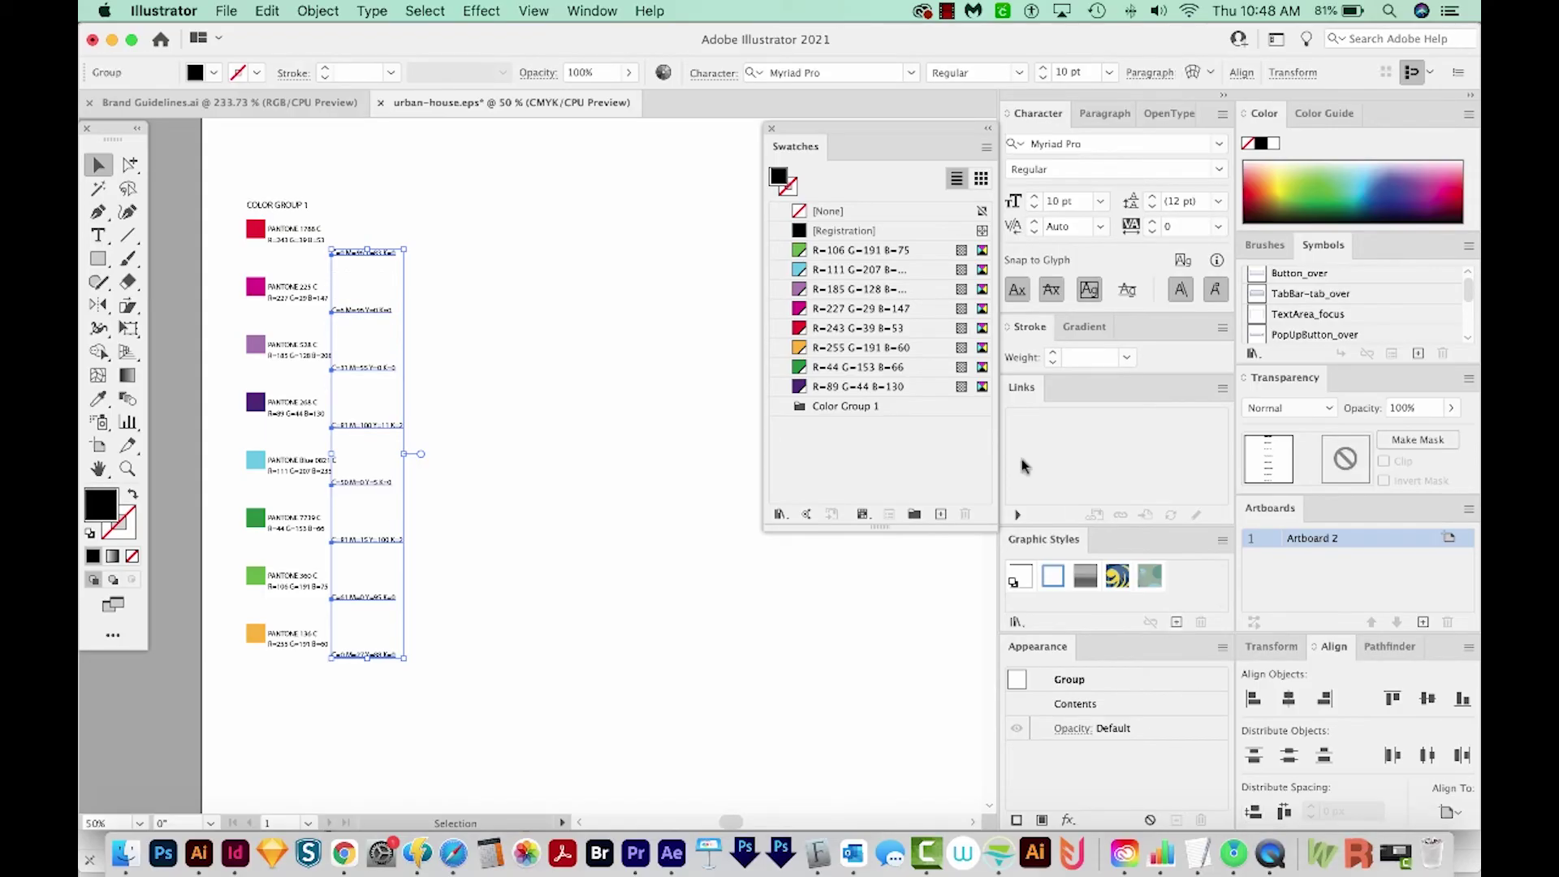
click(358, 250)
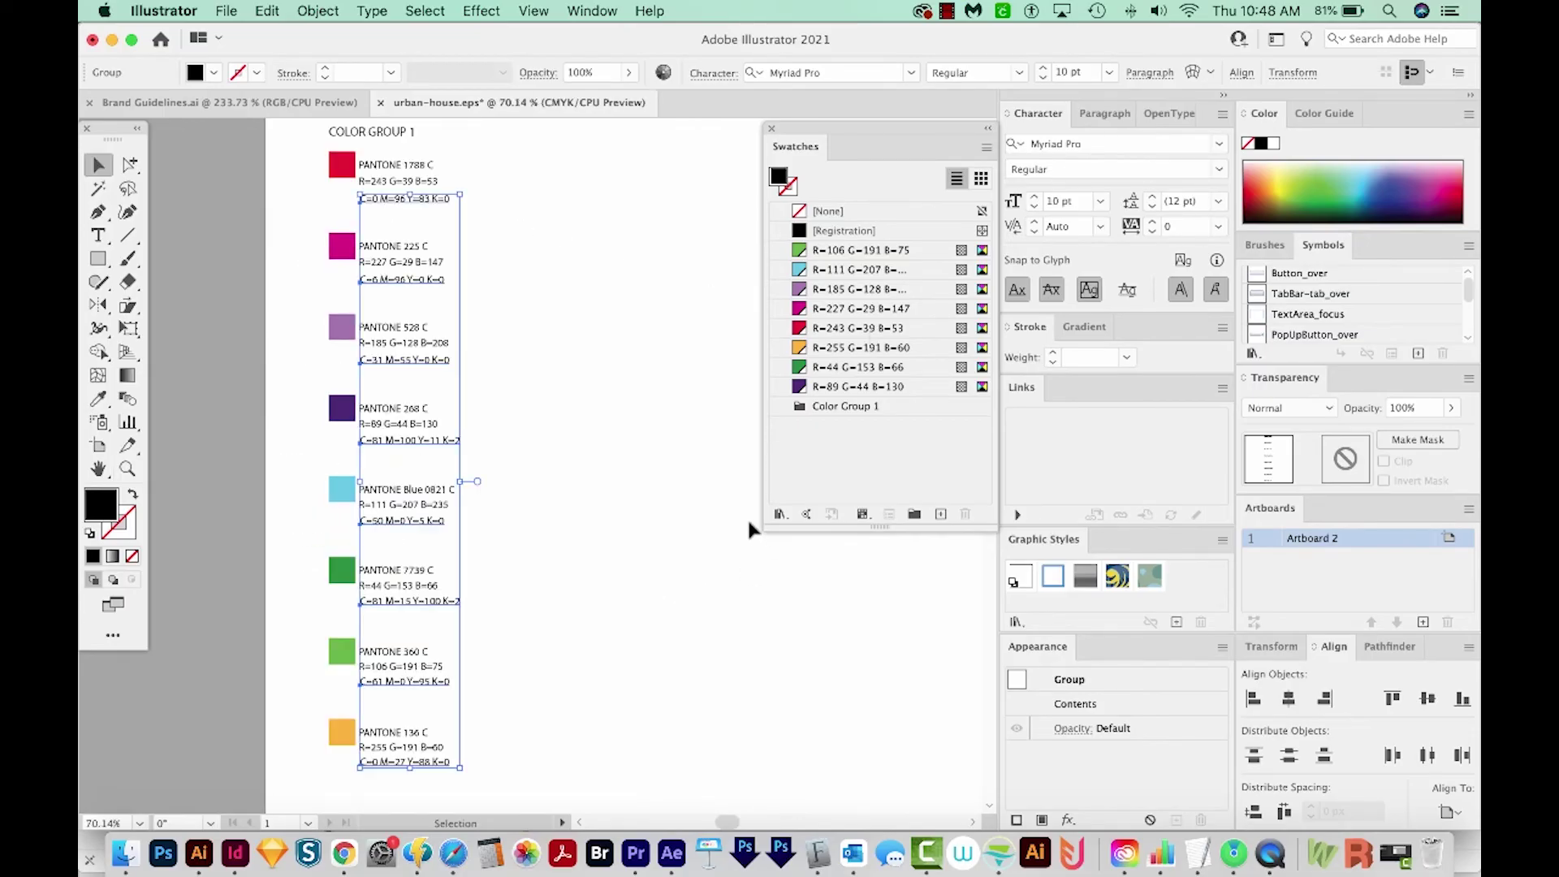
key(Left)
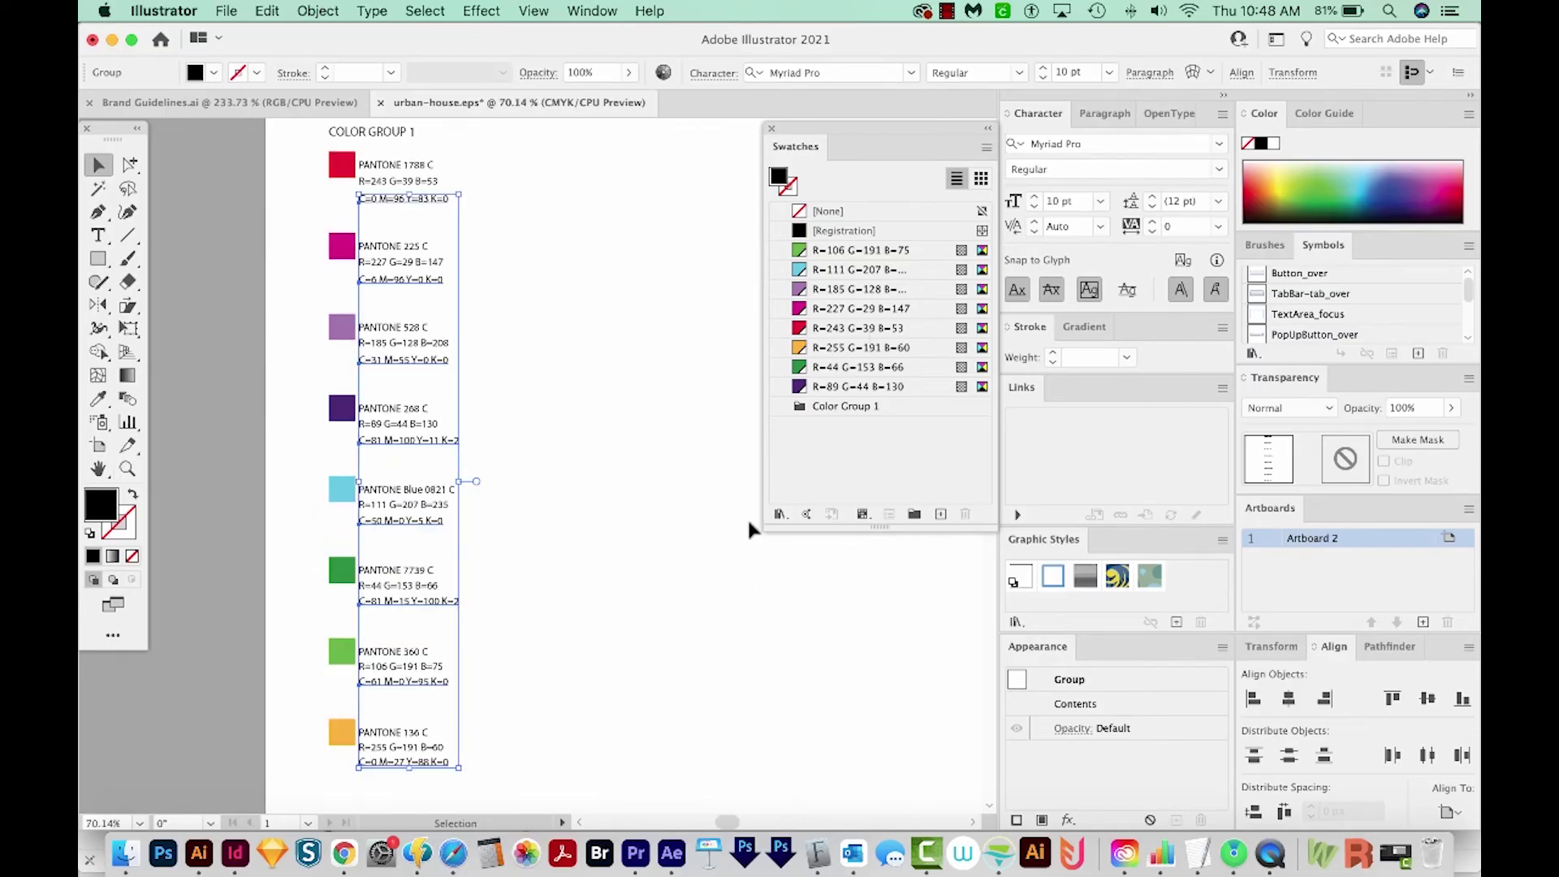
key(Up)
key(Up)
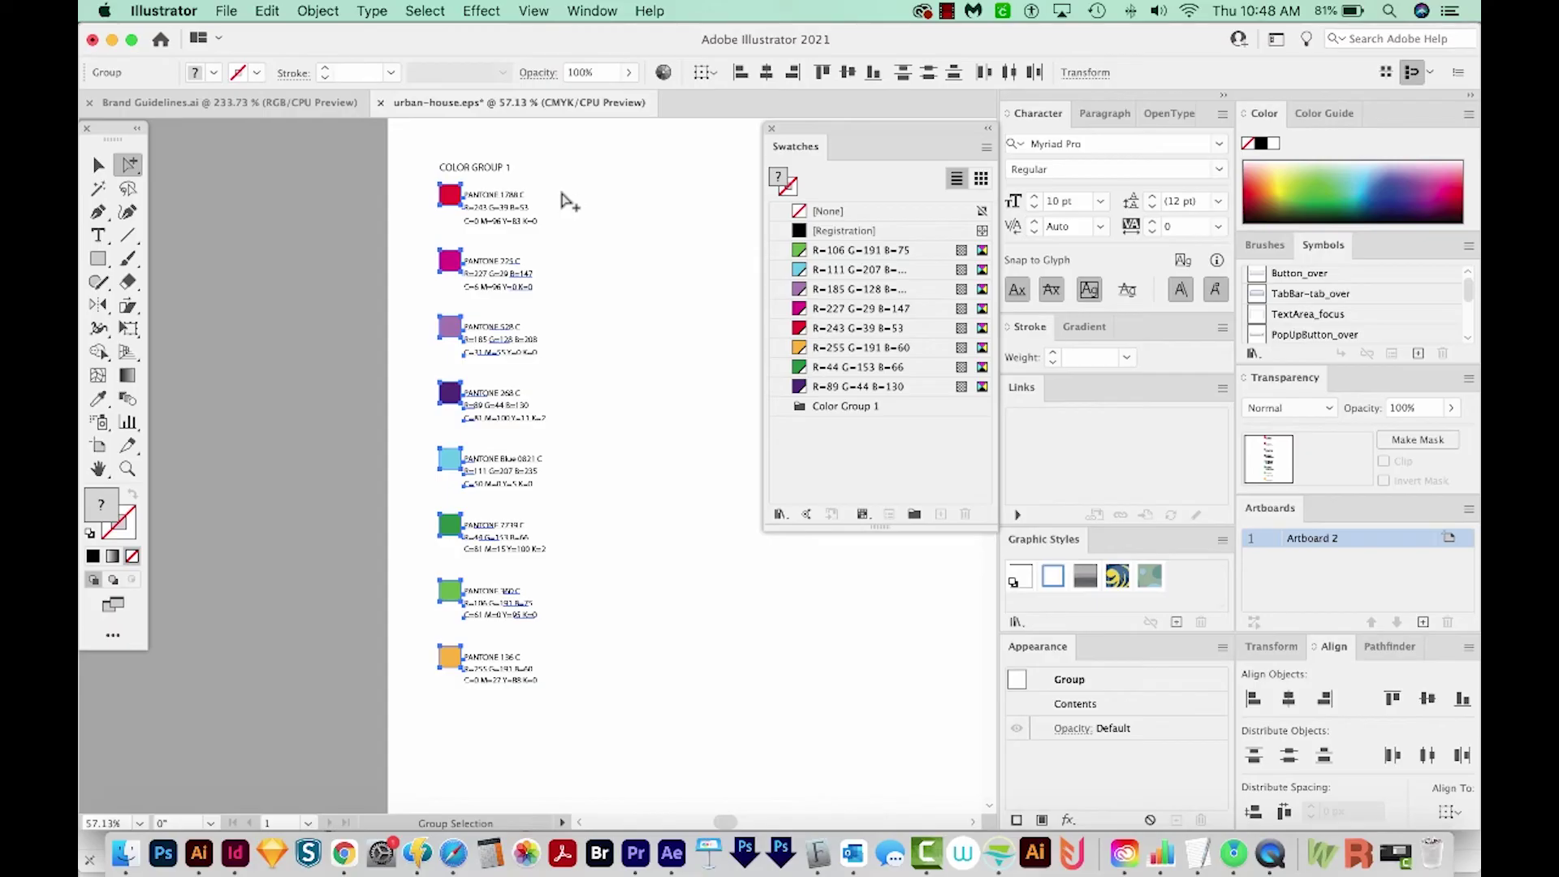
Step: Select only the PANTONE, RGB and CMYK text without the color squares, and nudge it slightly right and up
drag(569, 202, 509, 708)
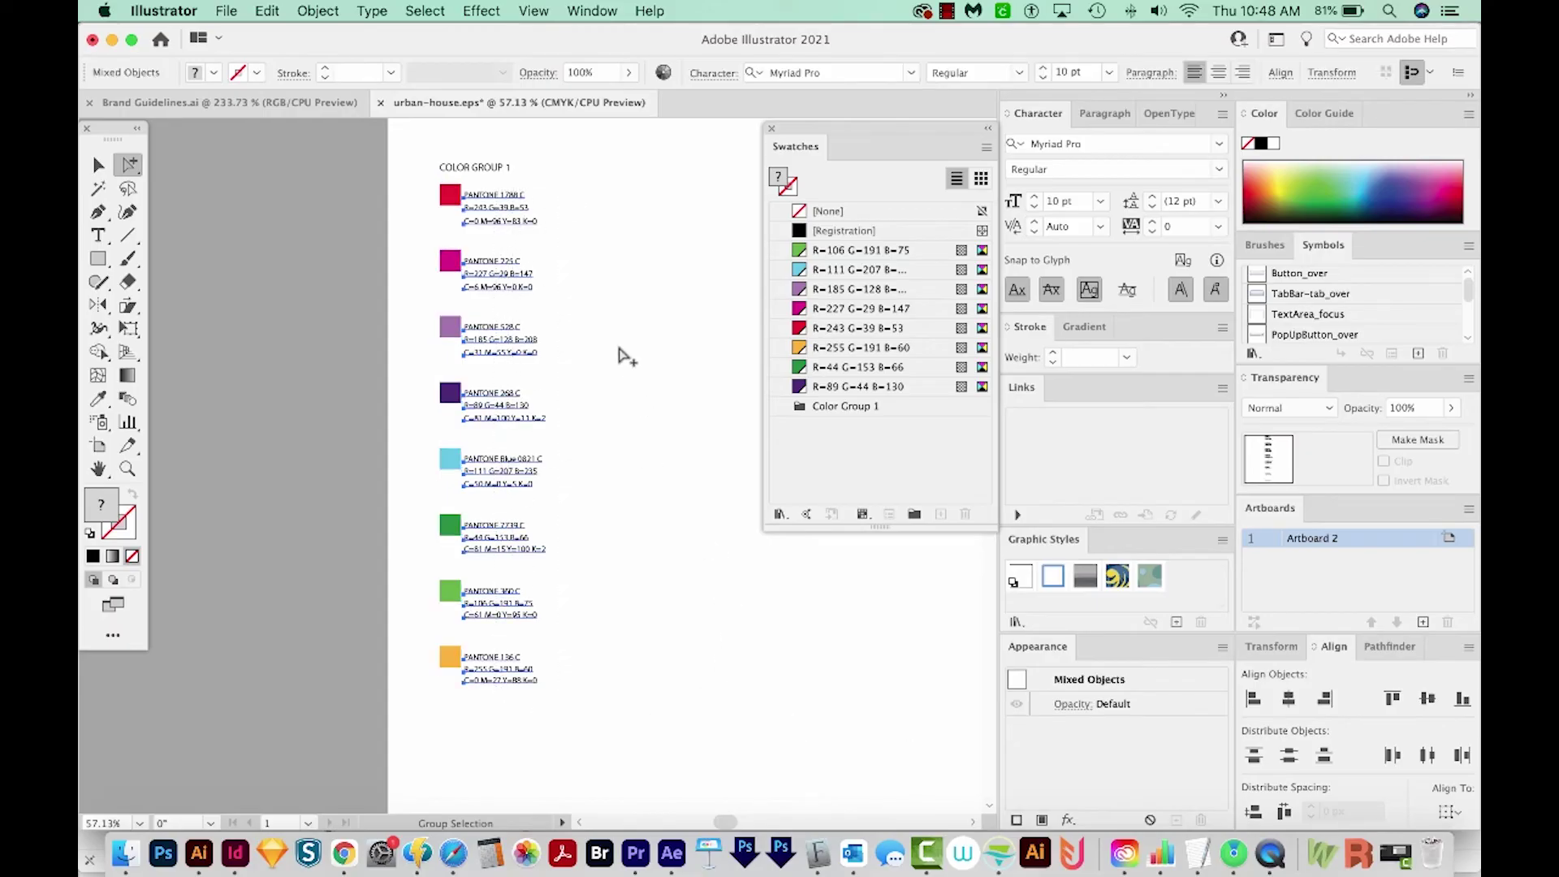
key(Right)
key(Right)
key(Right)
key(Right)
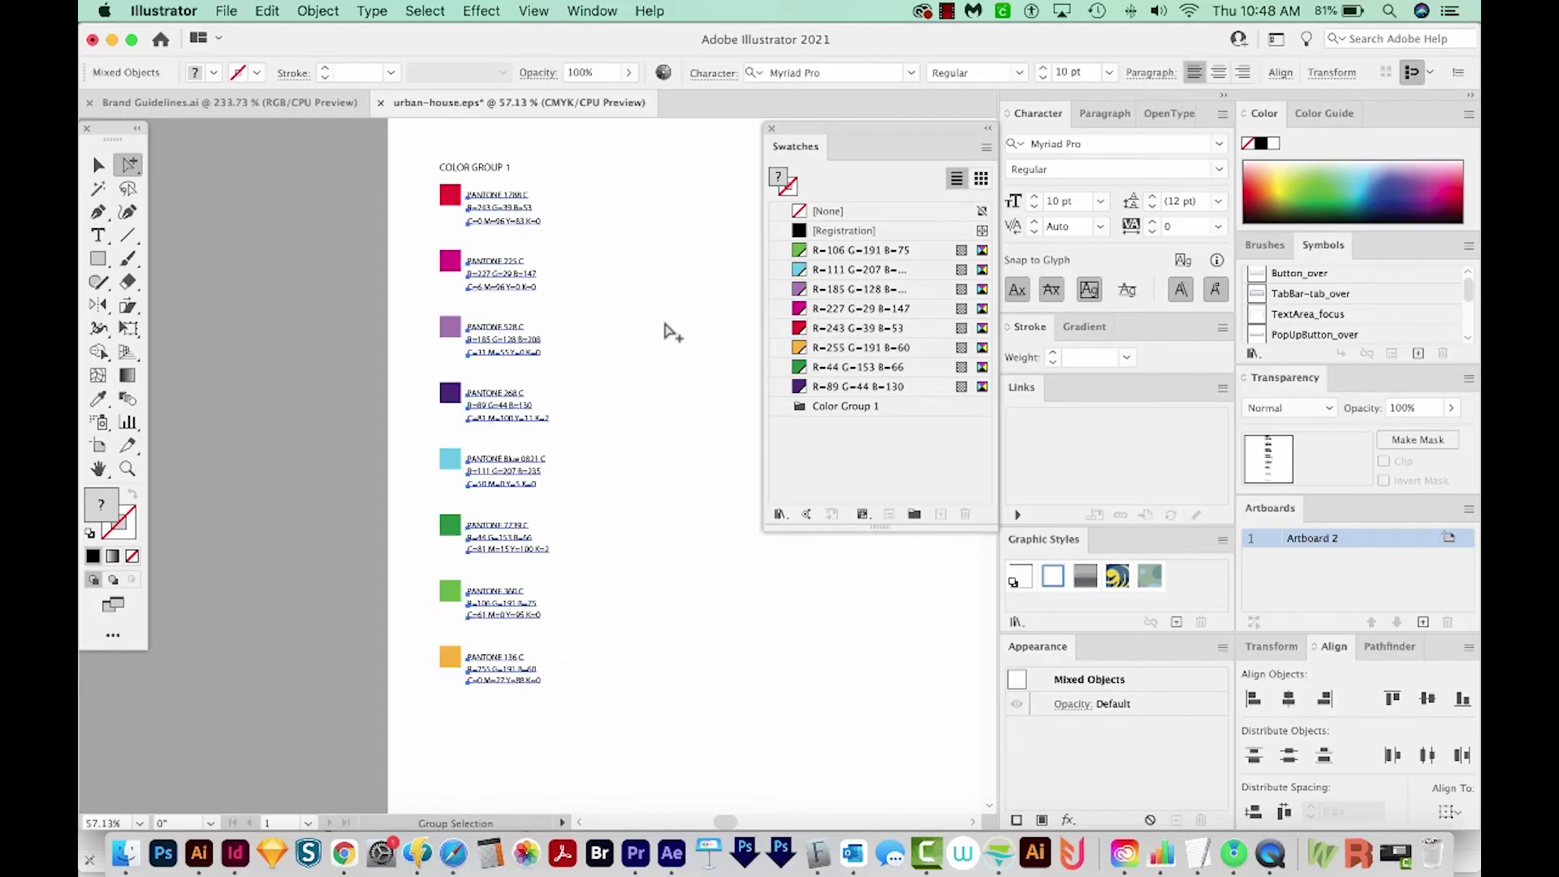
key(shift+Up)
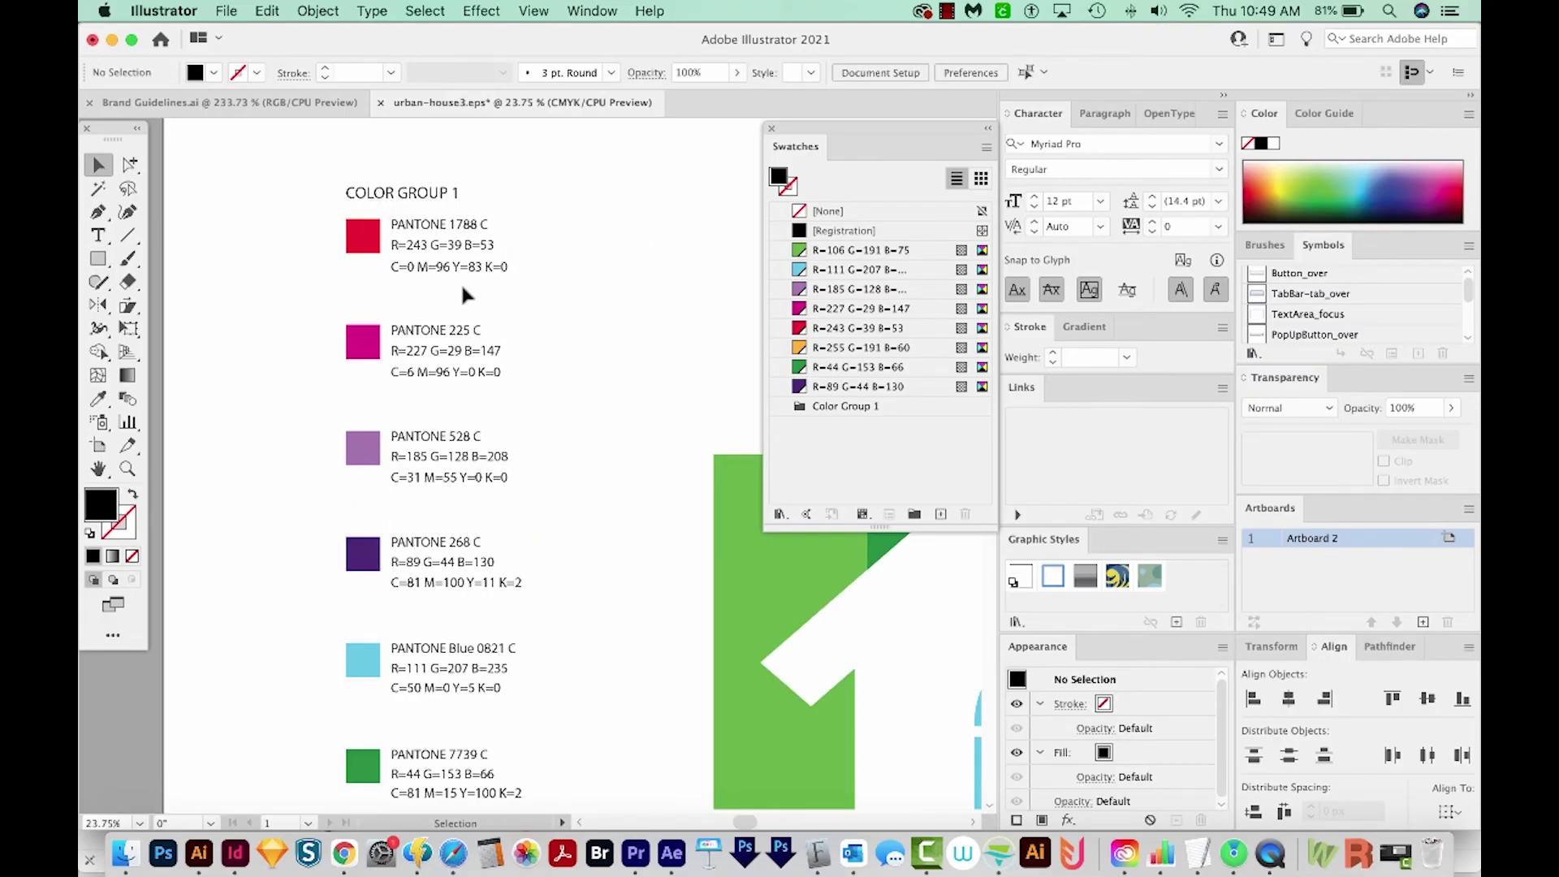
Step: Check the hex code and color values of the PANTONE 1788 C red square in the Color Picker
key(a)
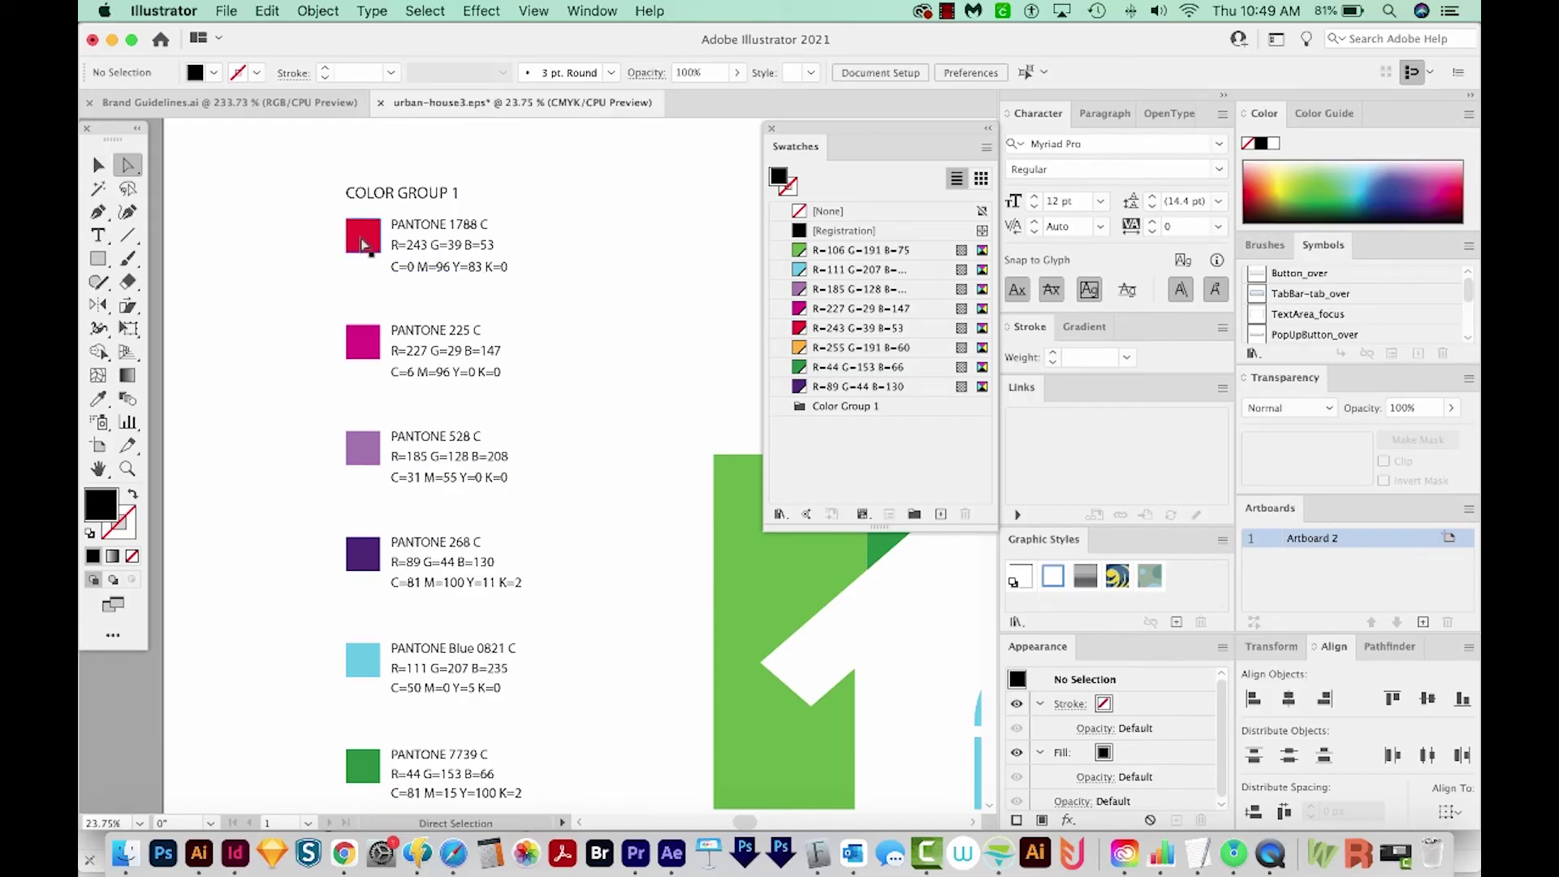
click(365, 244)
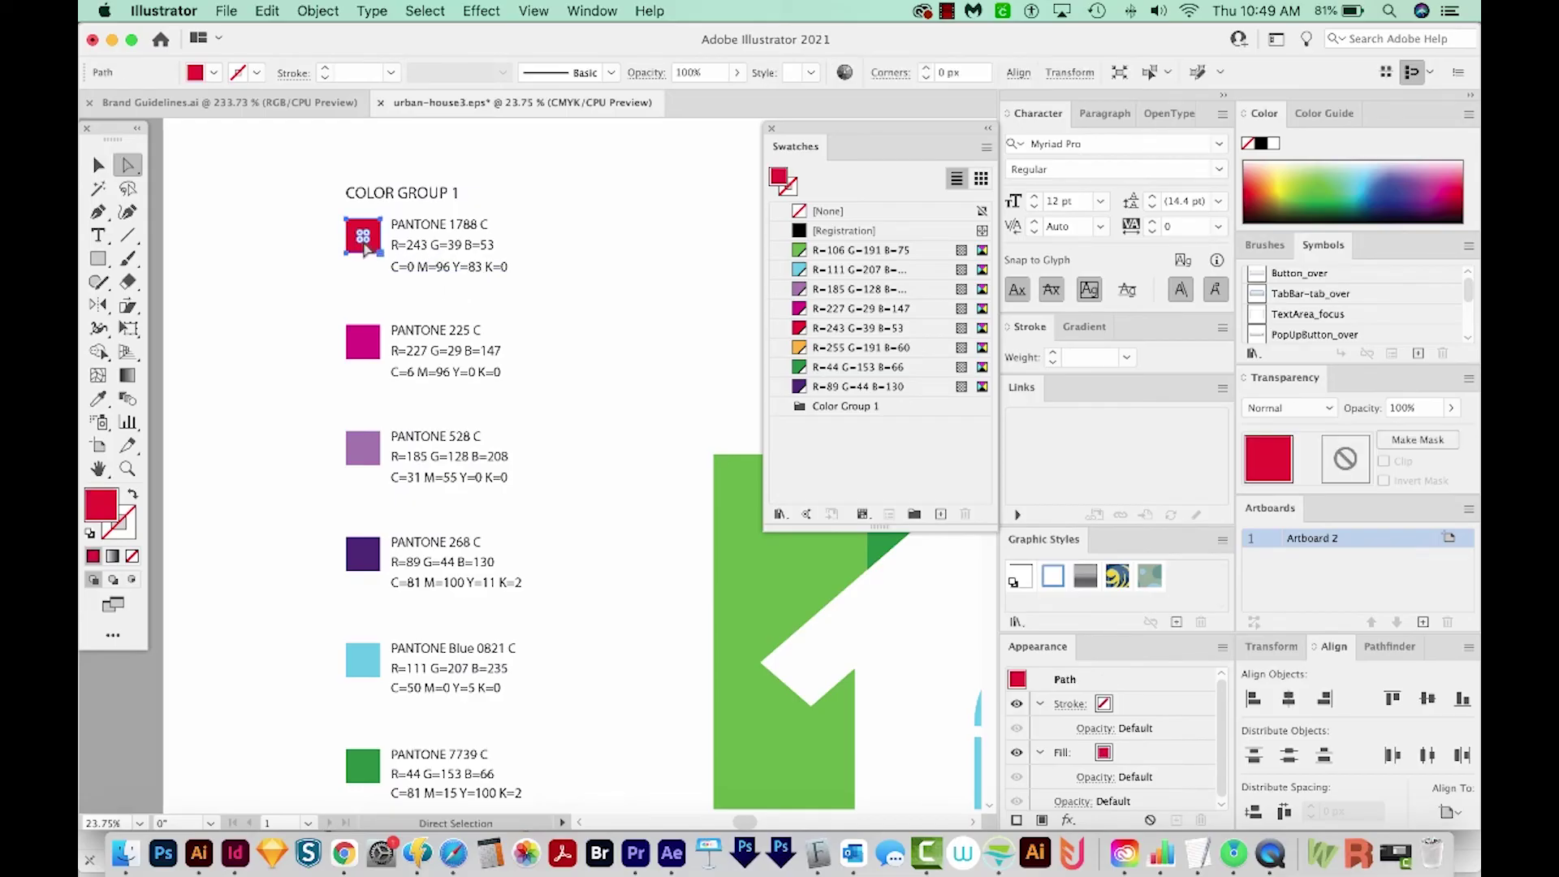
double_click(98, 509)
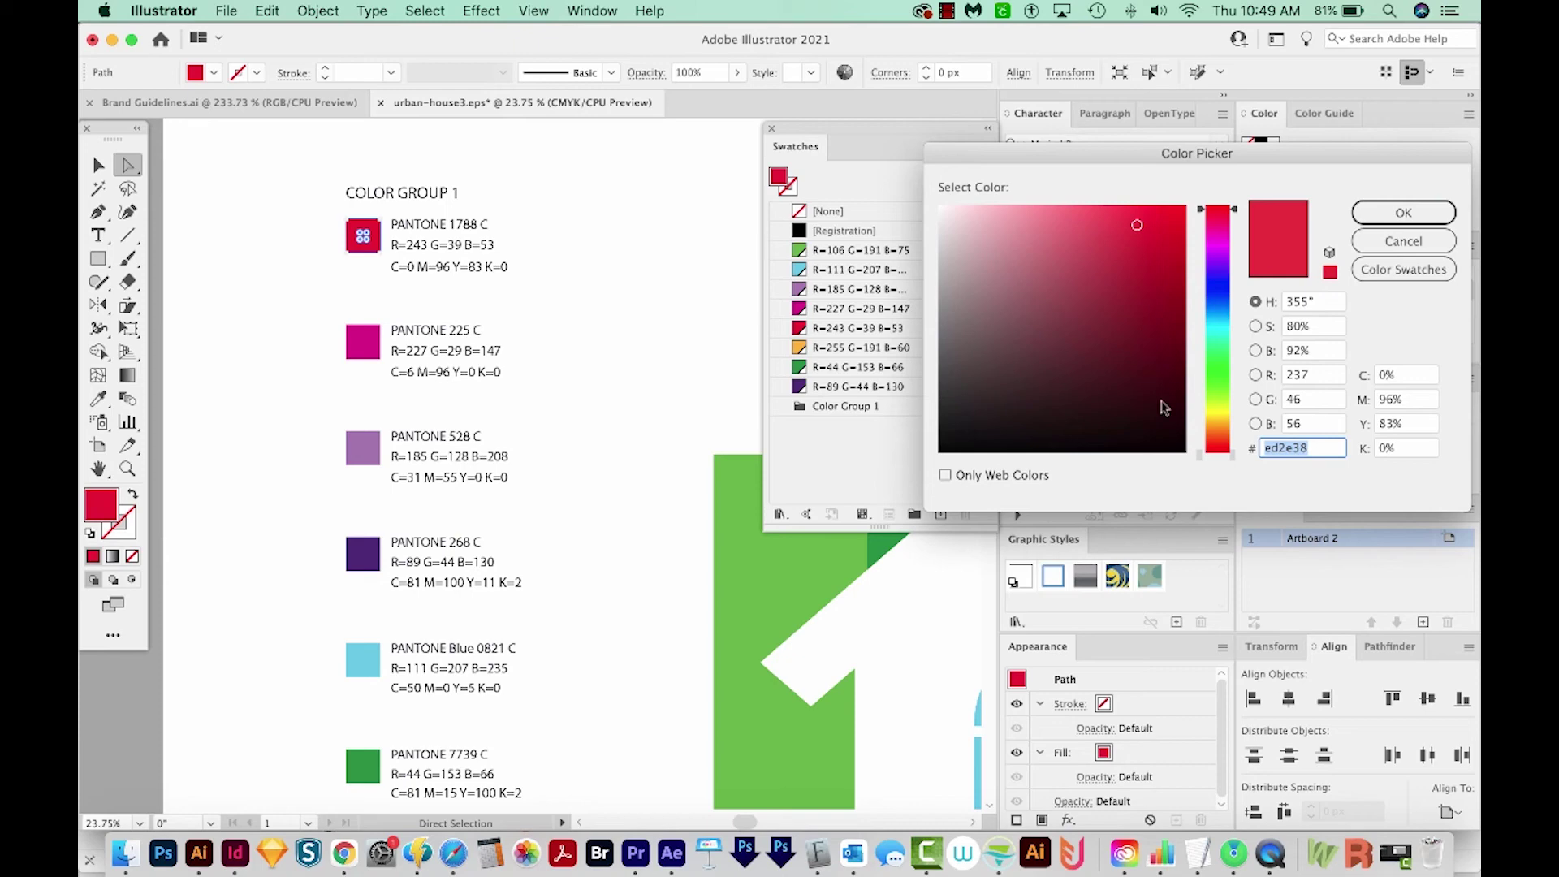
Step: Check how color values are formatted in Brand Guidelines.ai, and return to the color list in urban-house3.eps
drag(607, 160, 271, 431)
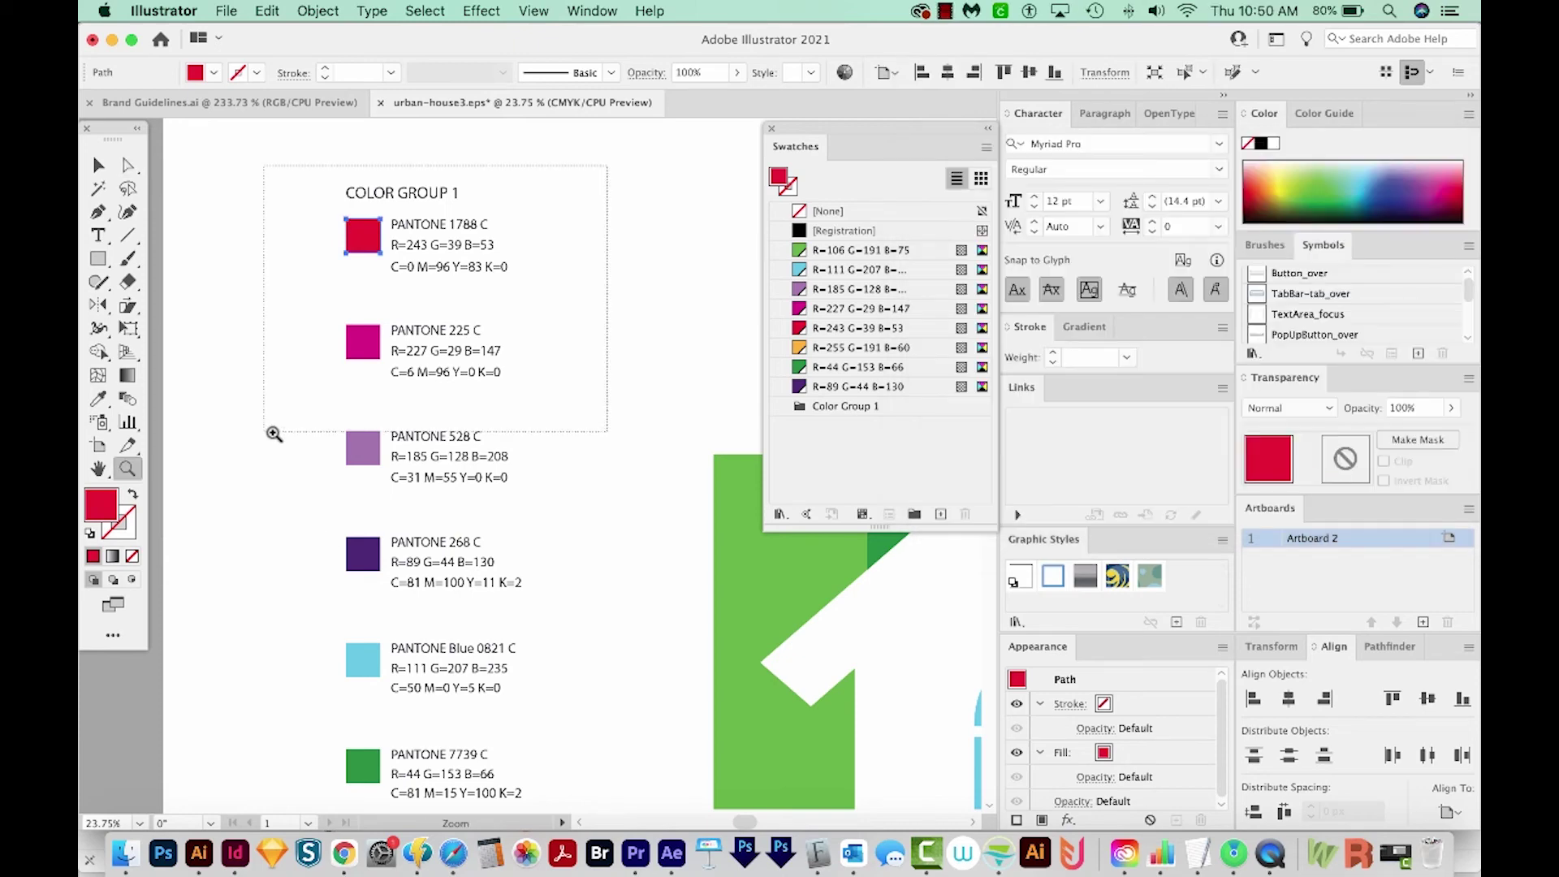
drag(567, 446, 537, 448)
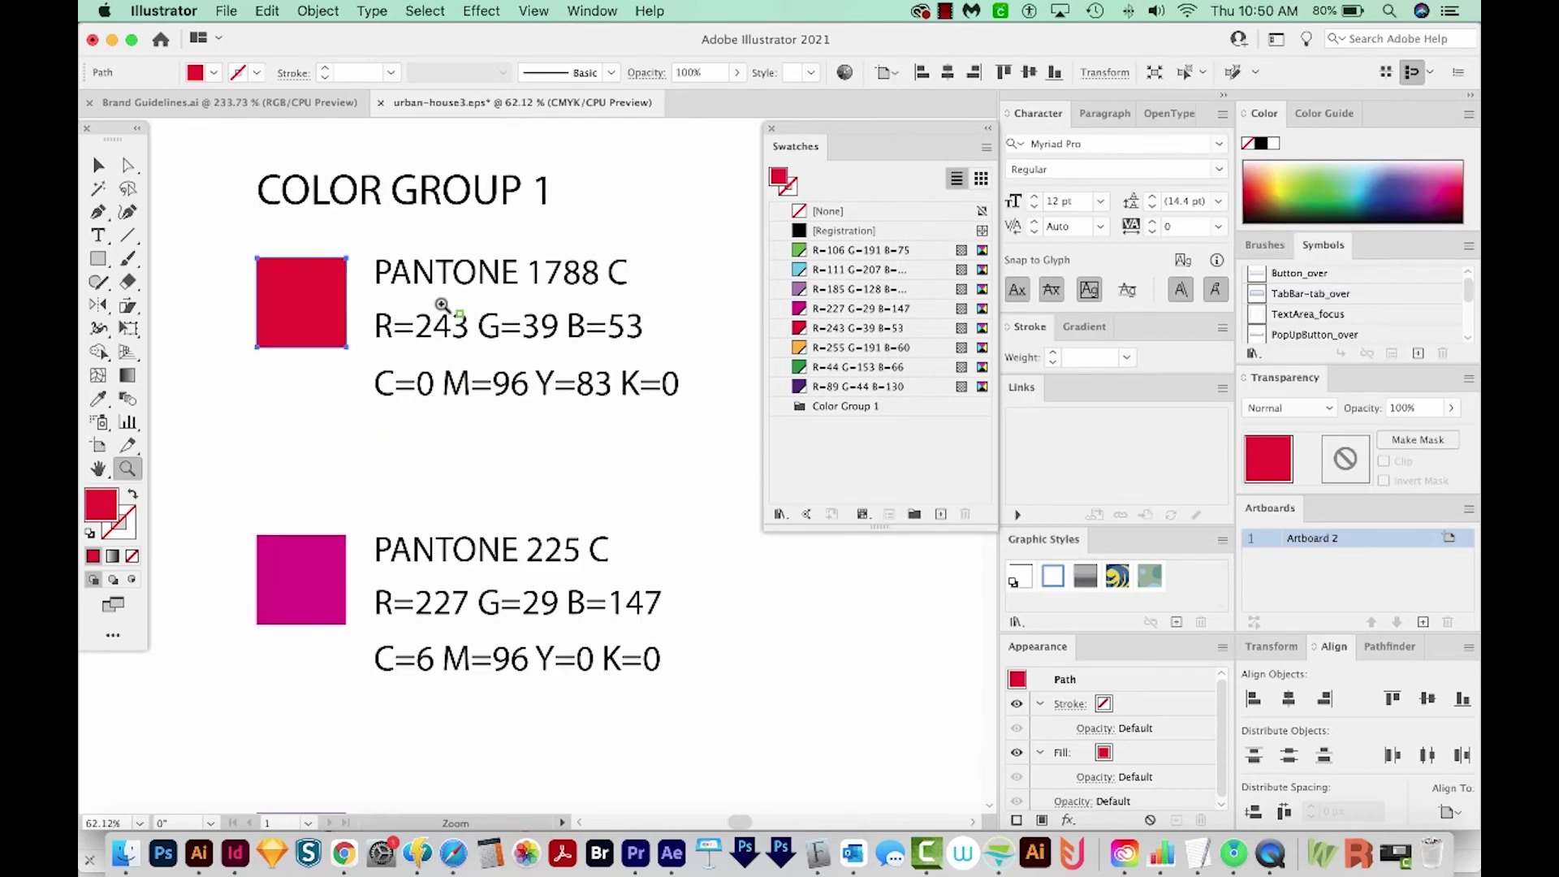
click(232, 103)
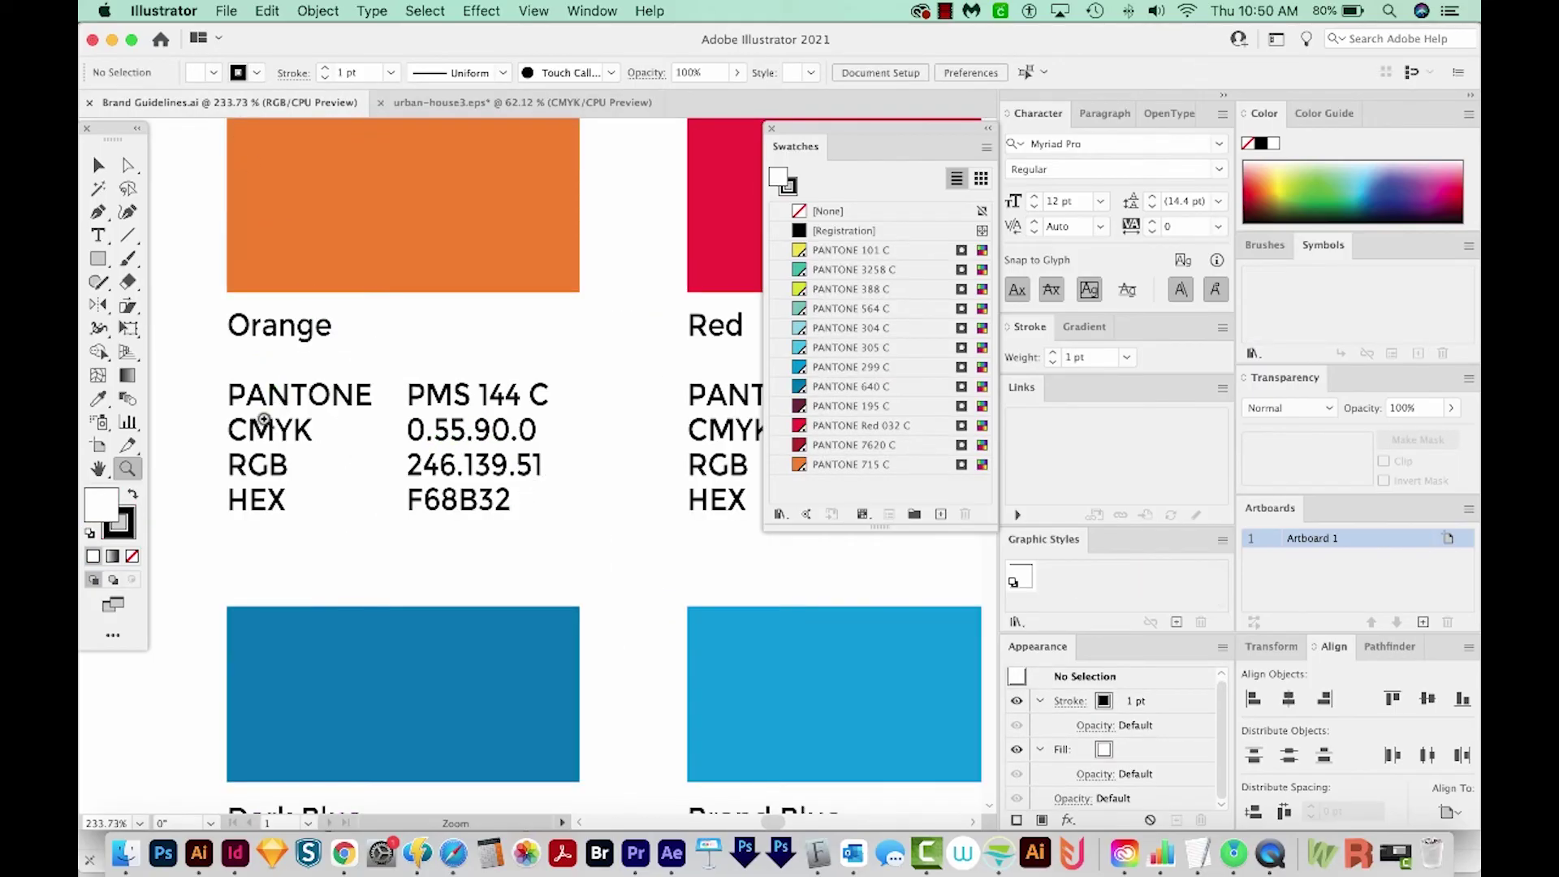
click(423, 103)
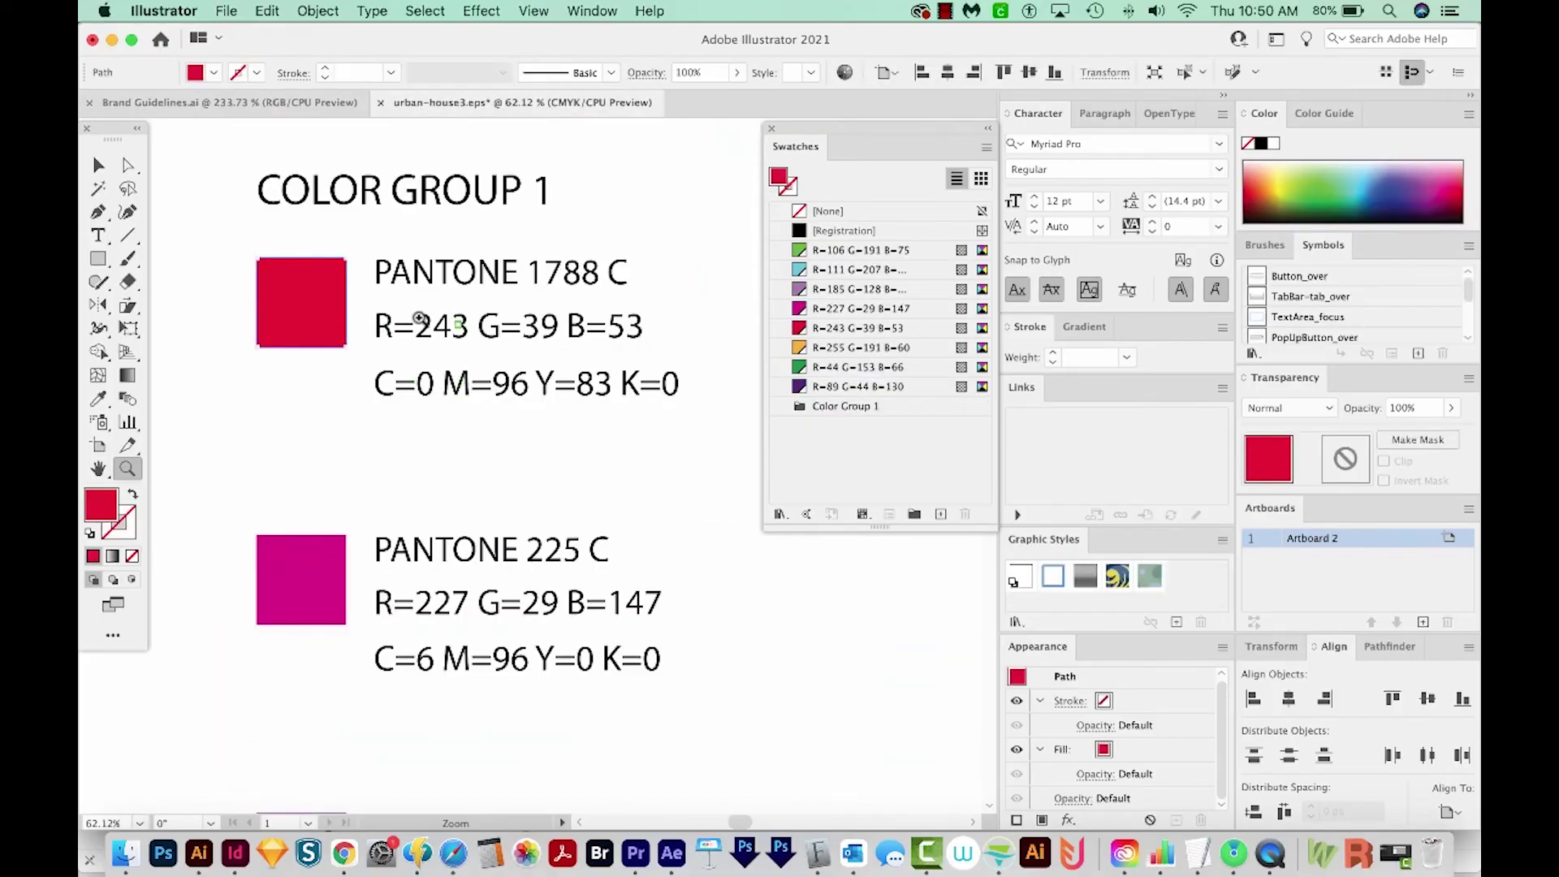
Step: Replace every "R=" prefix in the color list with "RGB: " using Find and Replace
key(t)
click(393, 326)
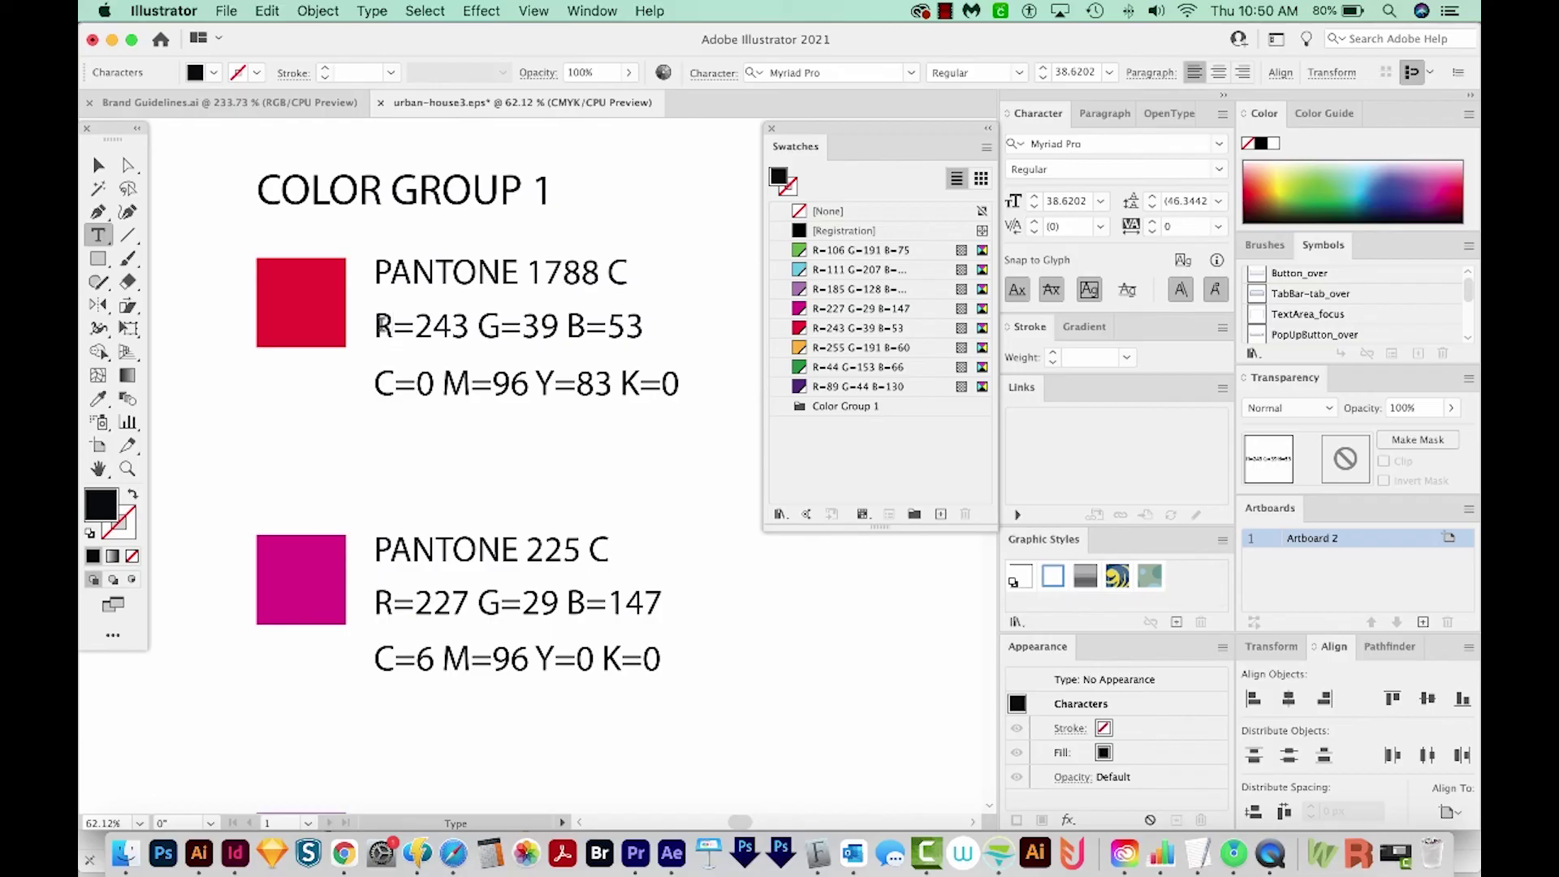
drag(379, 325, 409, 321)
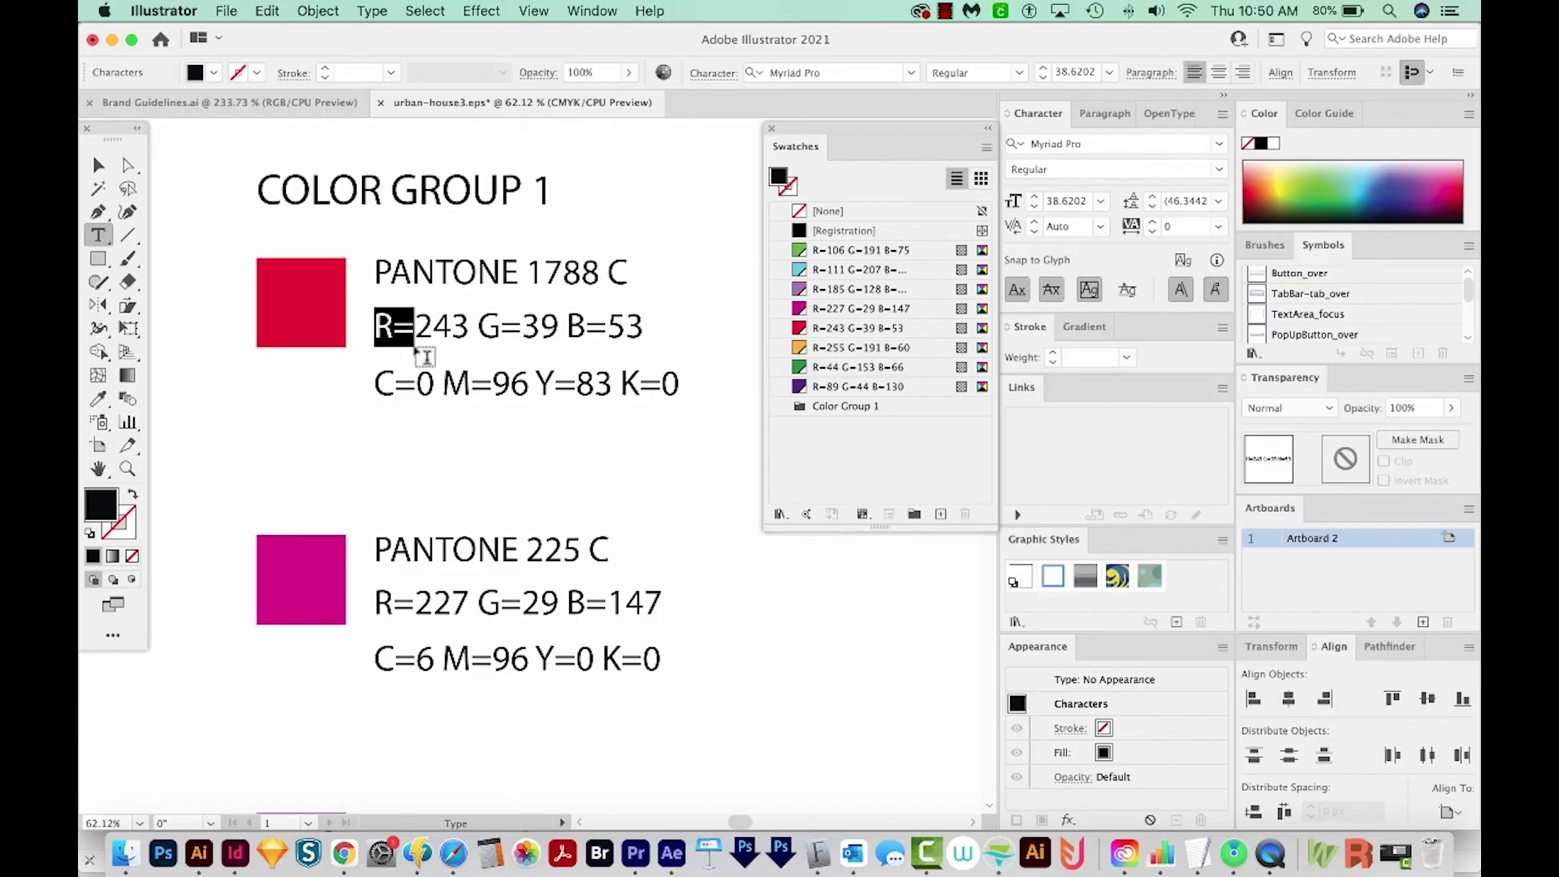
key(super+f)
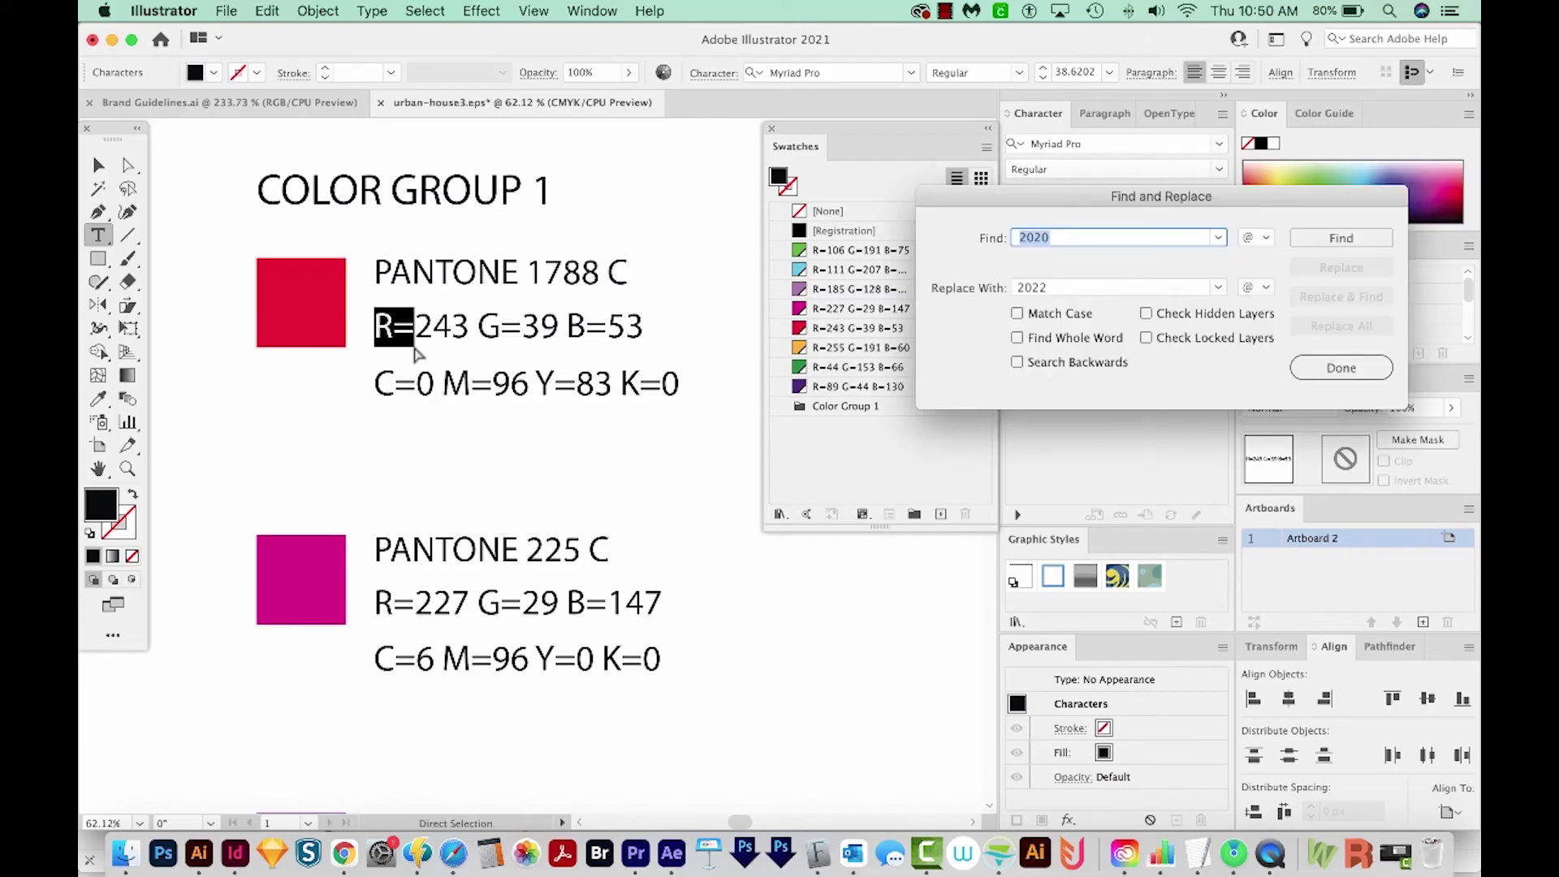
text(R=)
key(Tab)
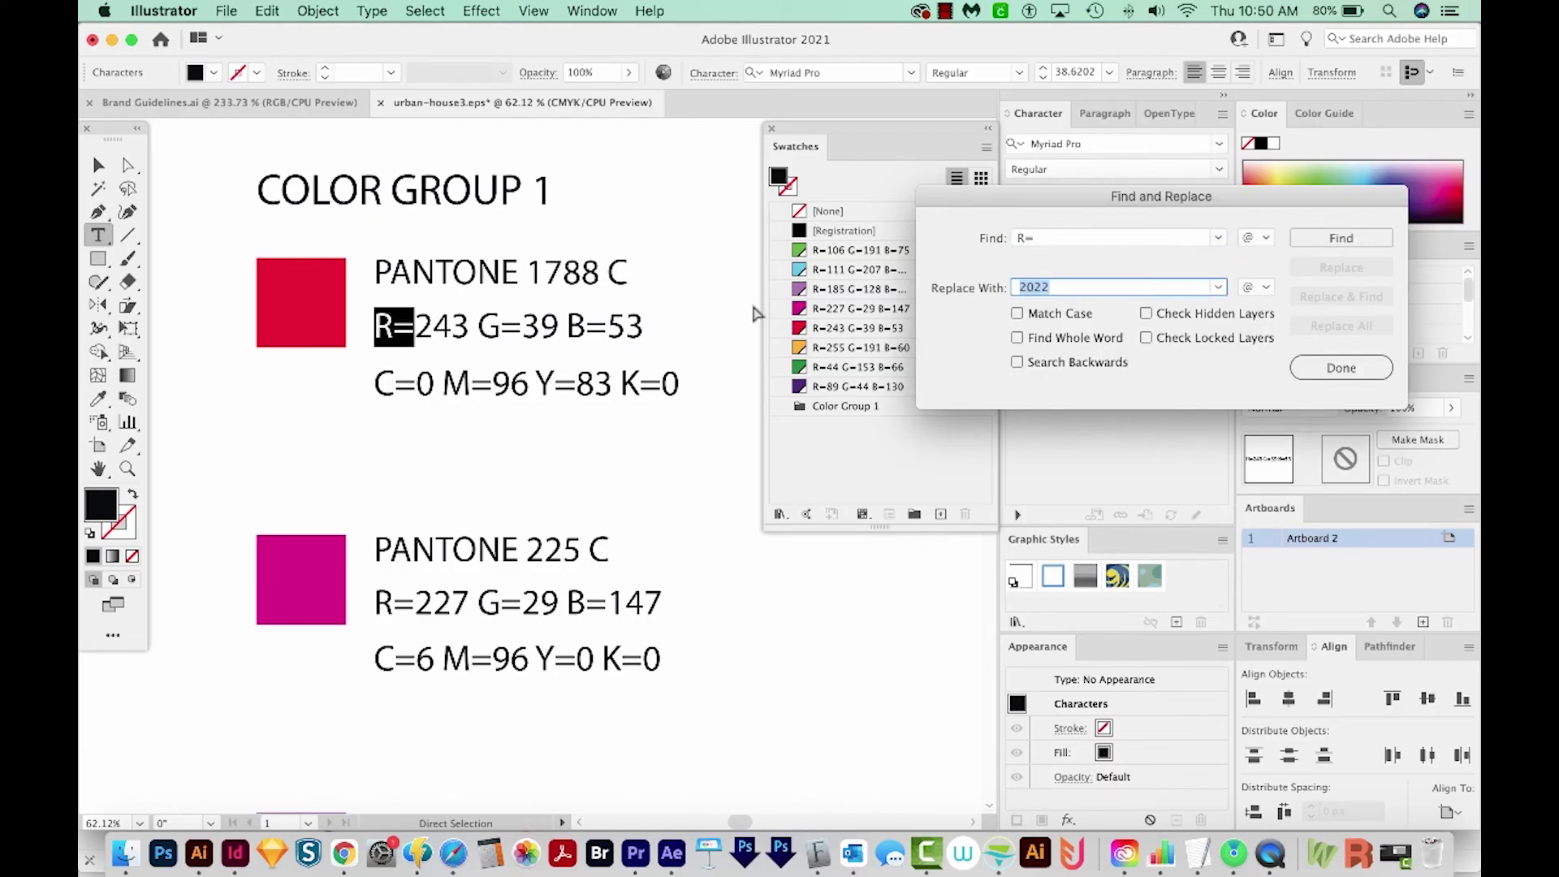
text(RGB:)
click(1376, 240)
click(1376, 328)
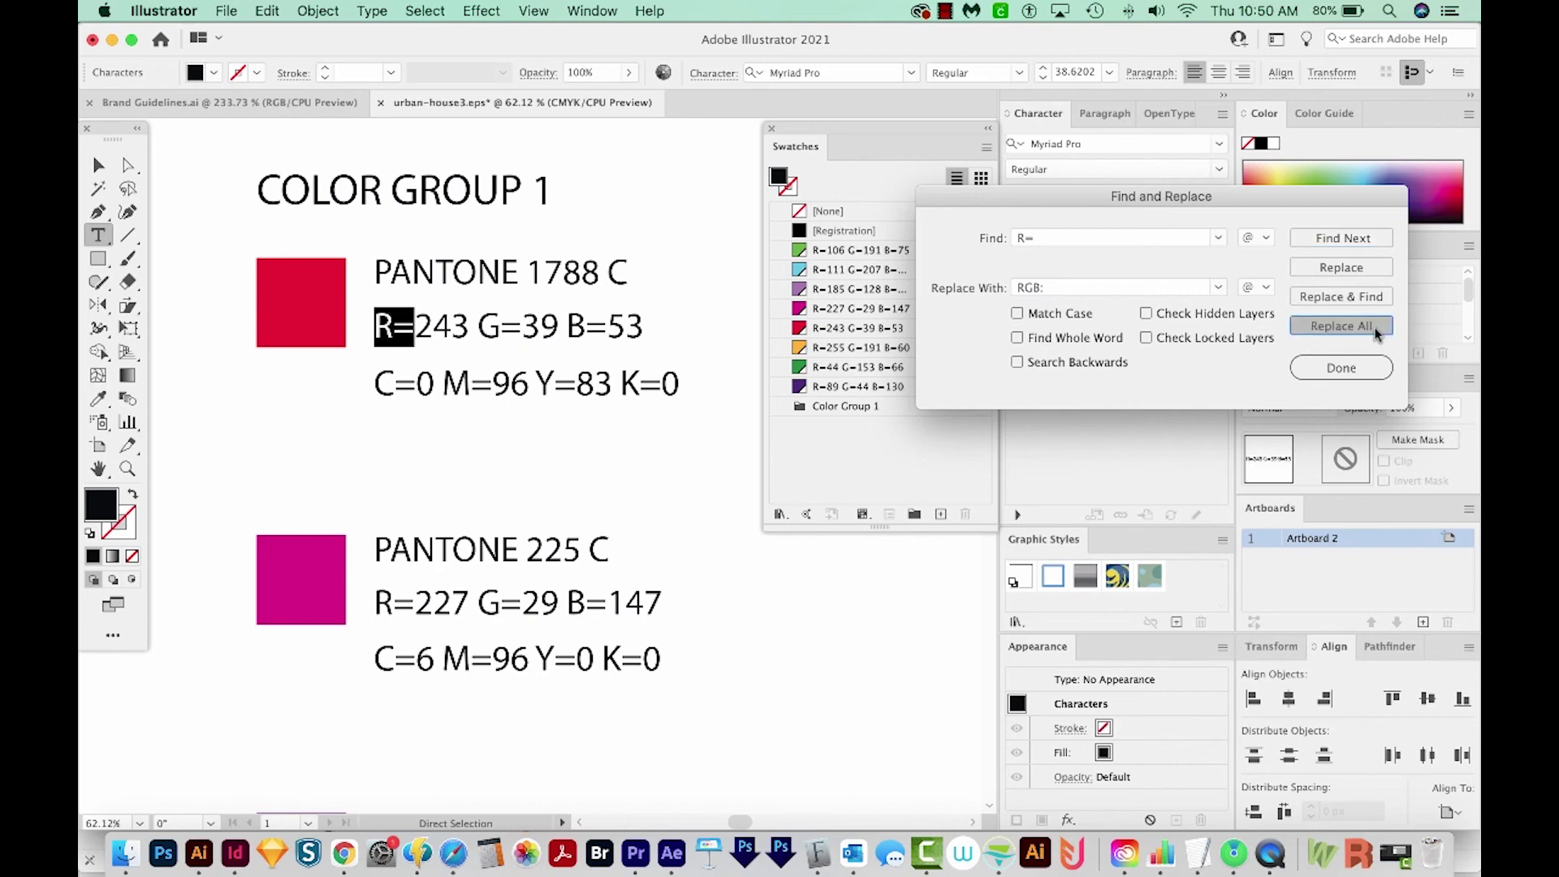
click(1271, 341)
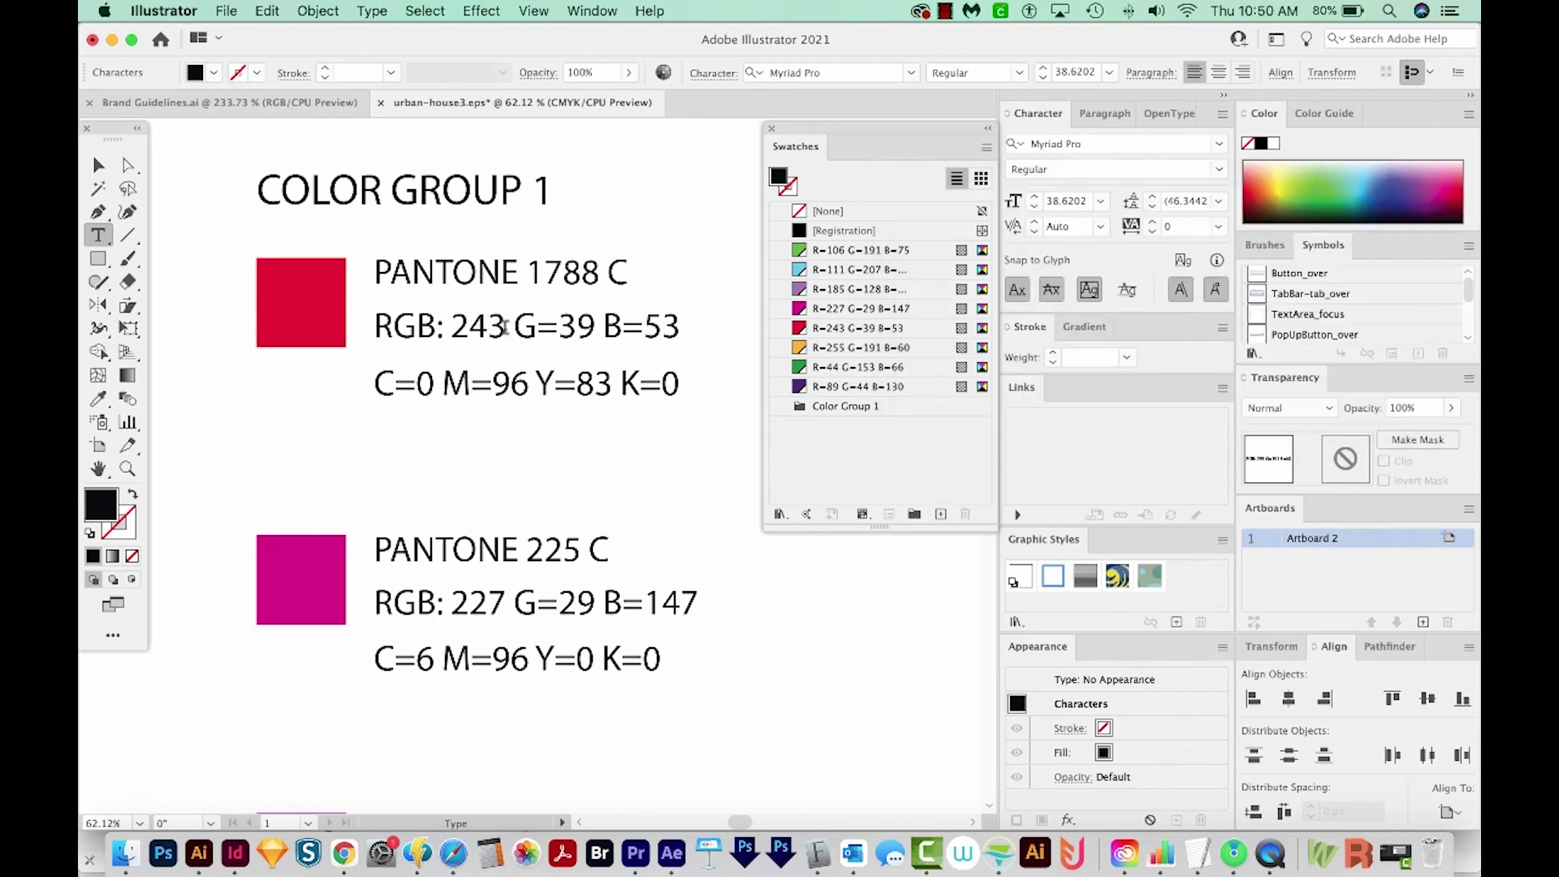
Step: Replace all " G=" and " B=" labels in the RGB lines with a comma and space using Find and Replace
drag(504, 327, 560, 327)
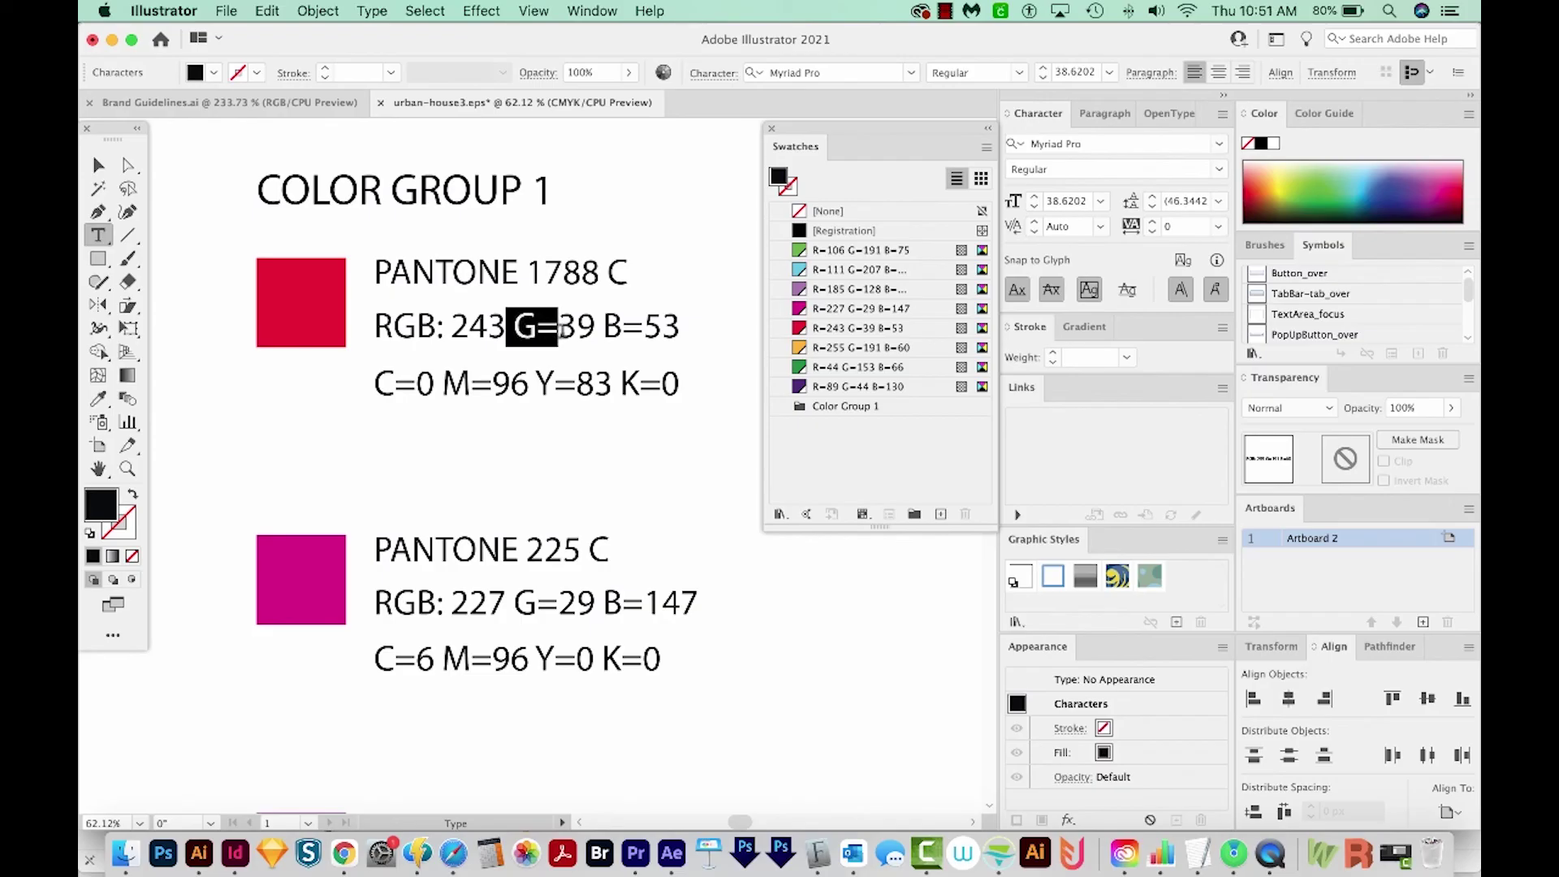
key(super+c)
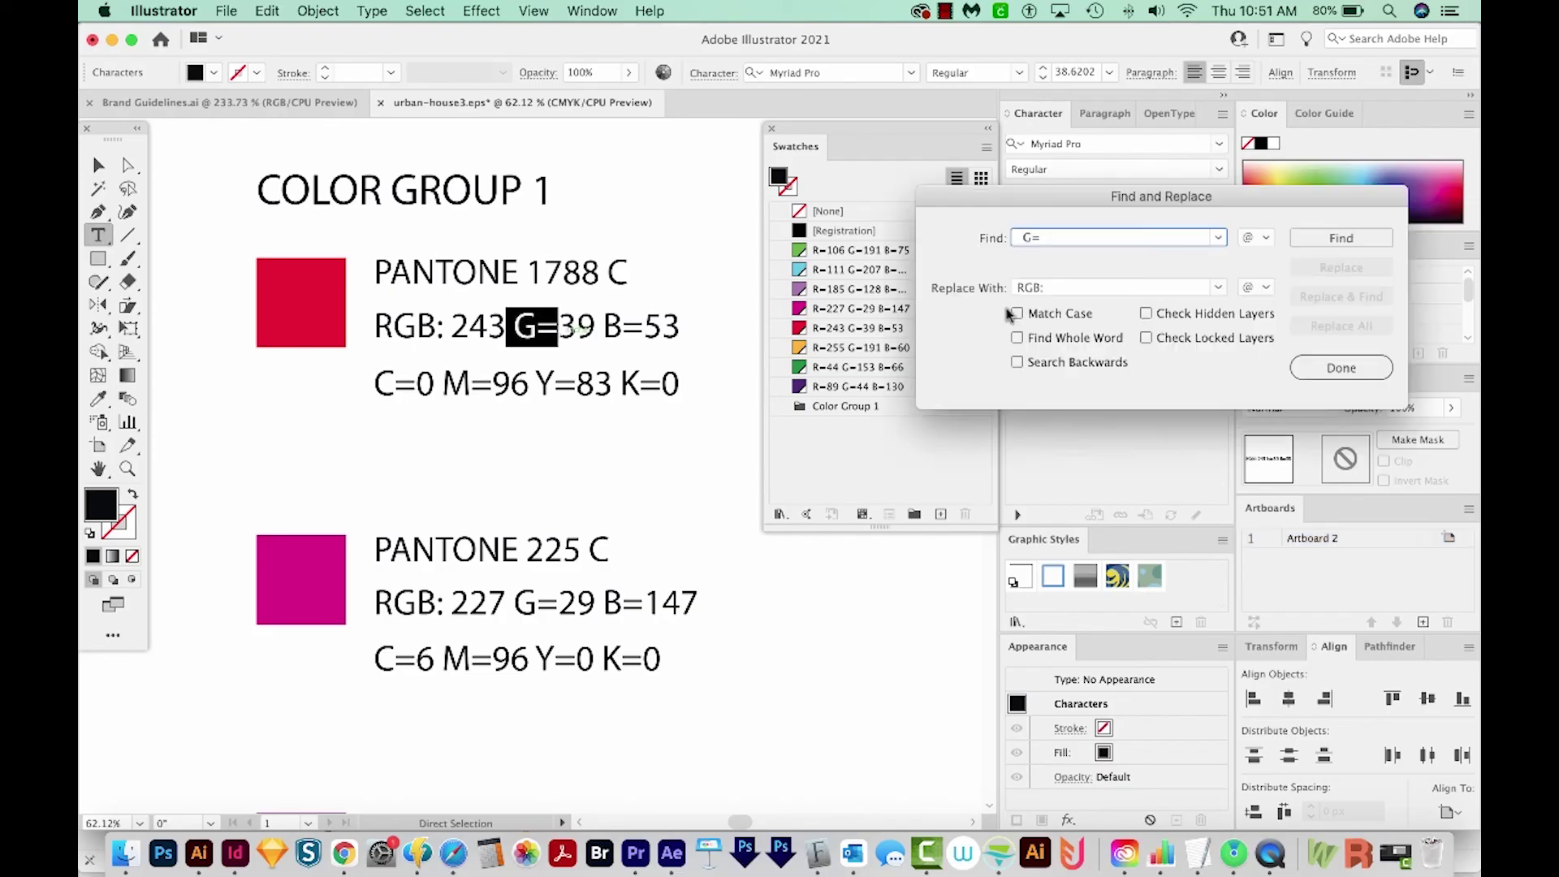
click(1051, 286)
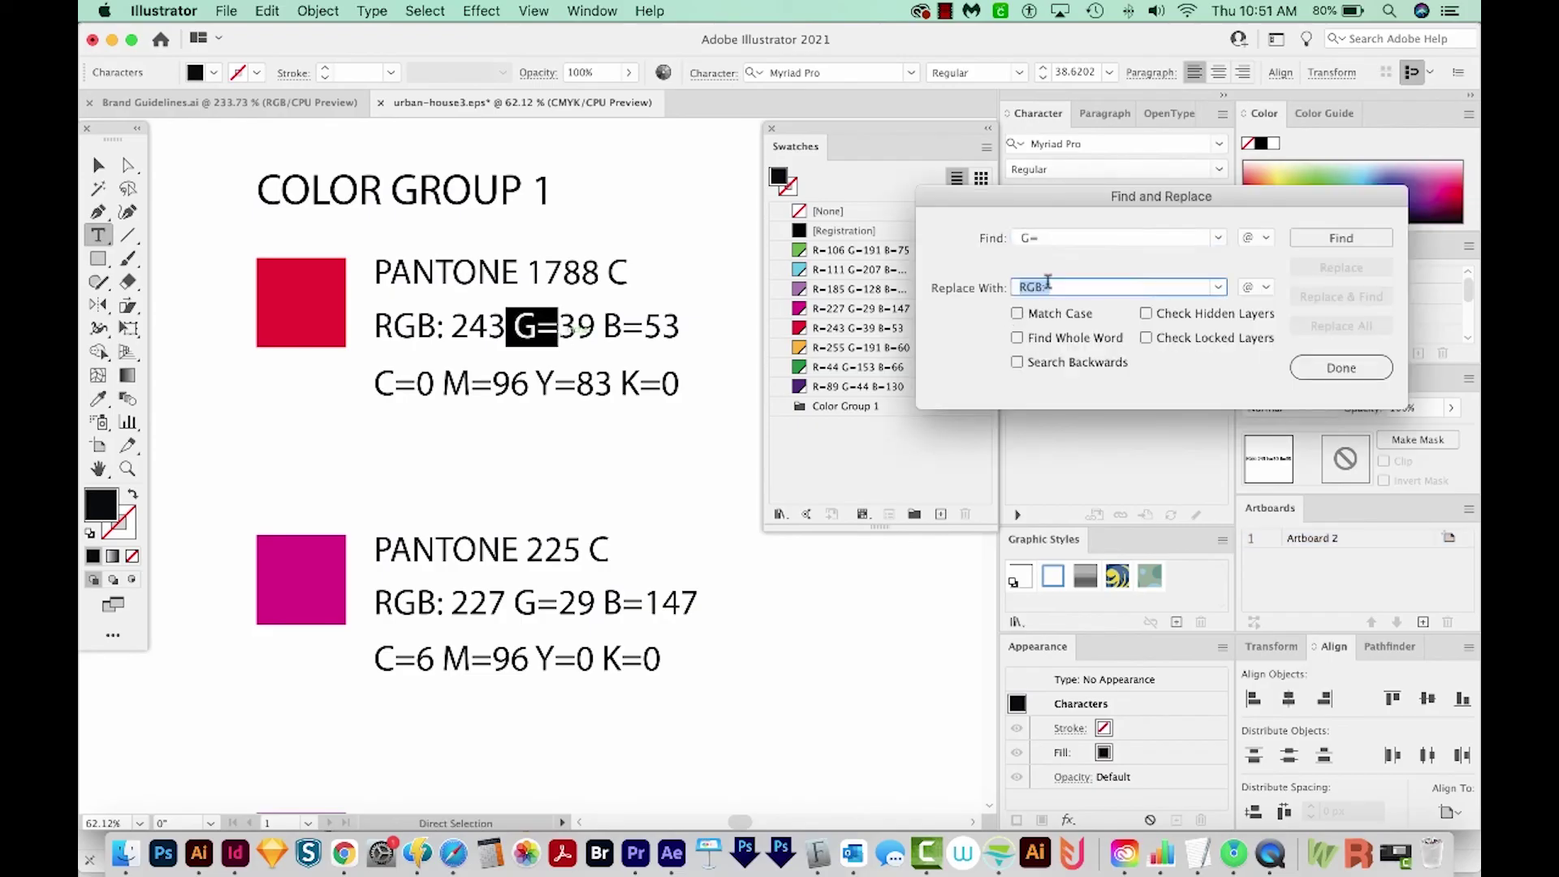
key(BackSpace)
text(,)
click(1340, 243)
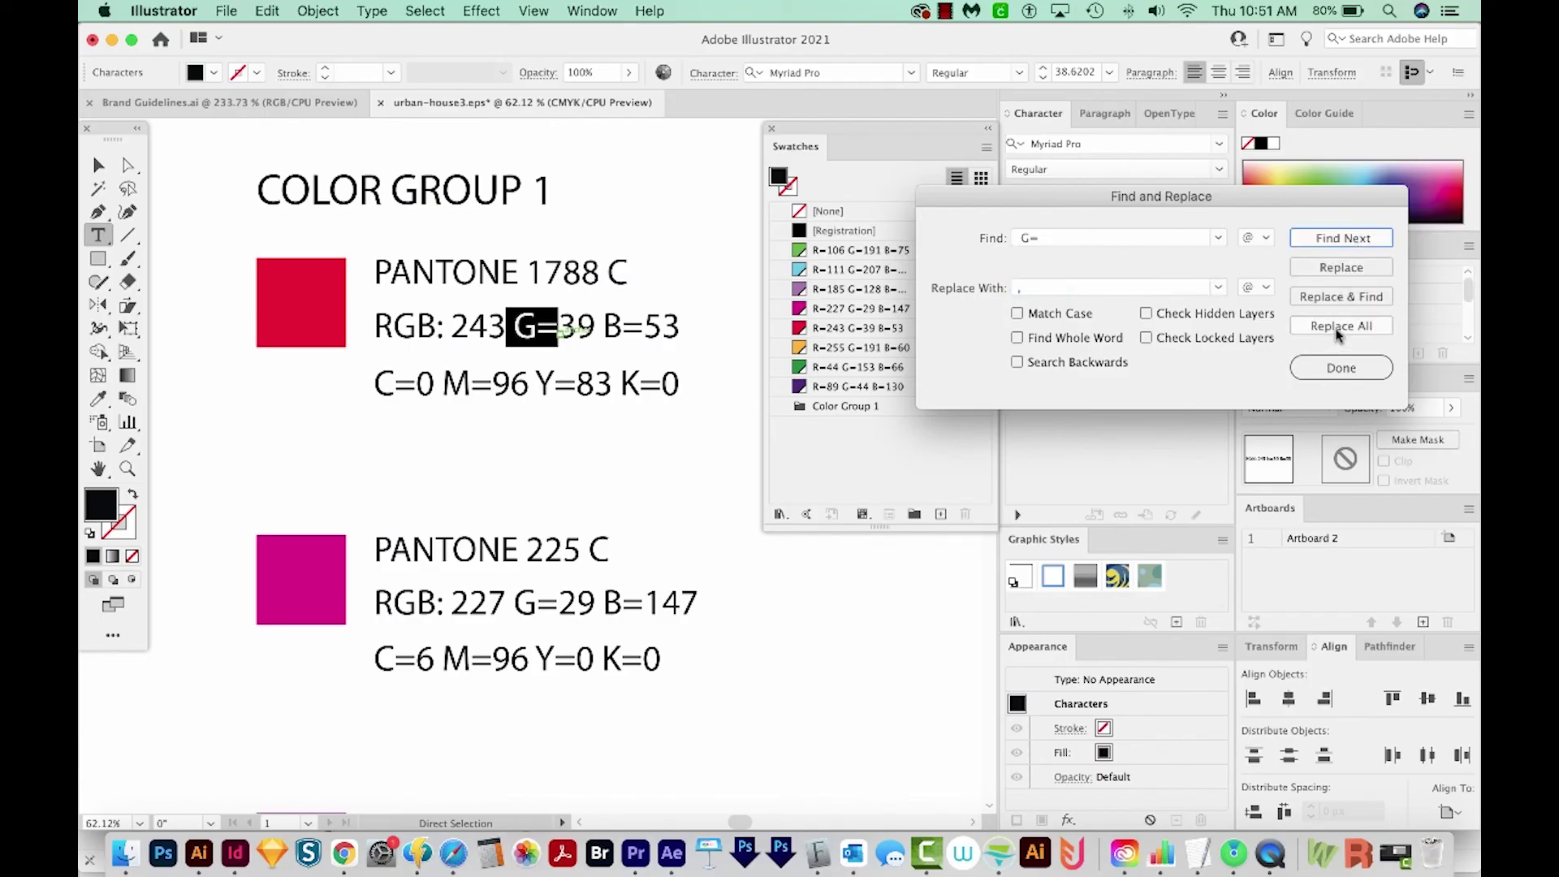
click(1338, 325)
click(1295, 337)
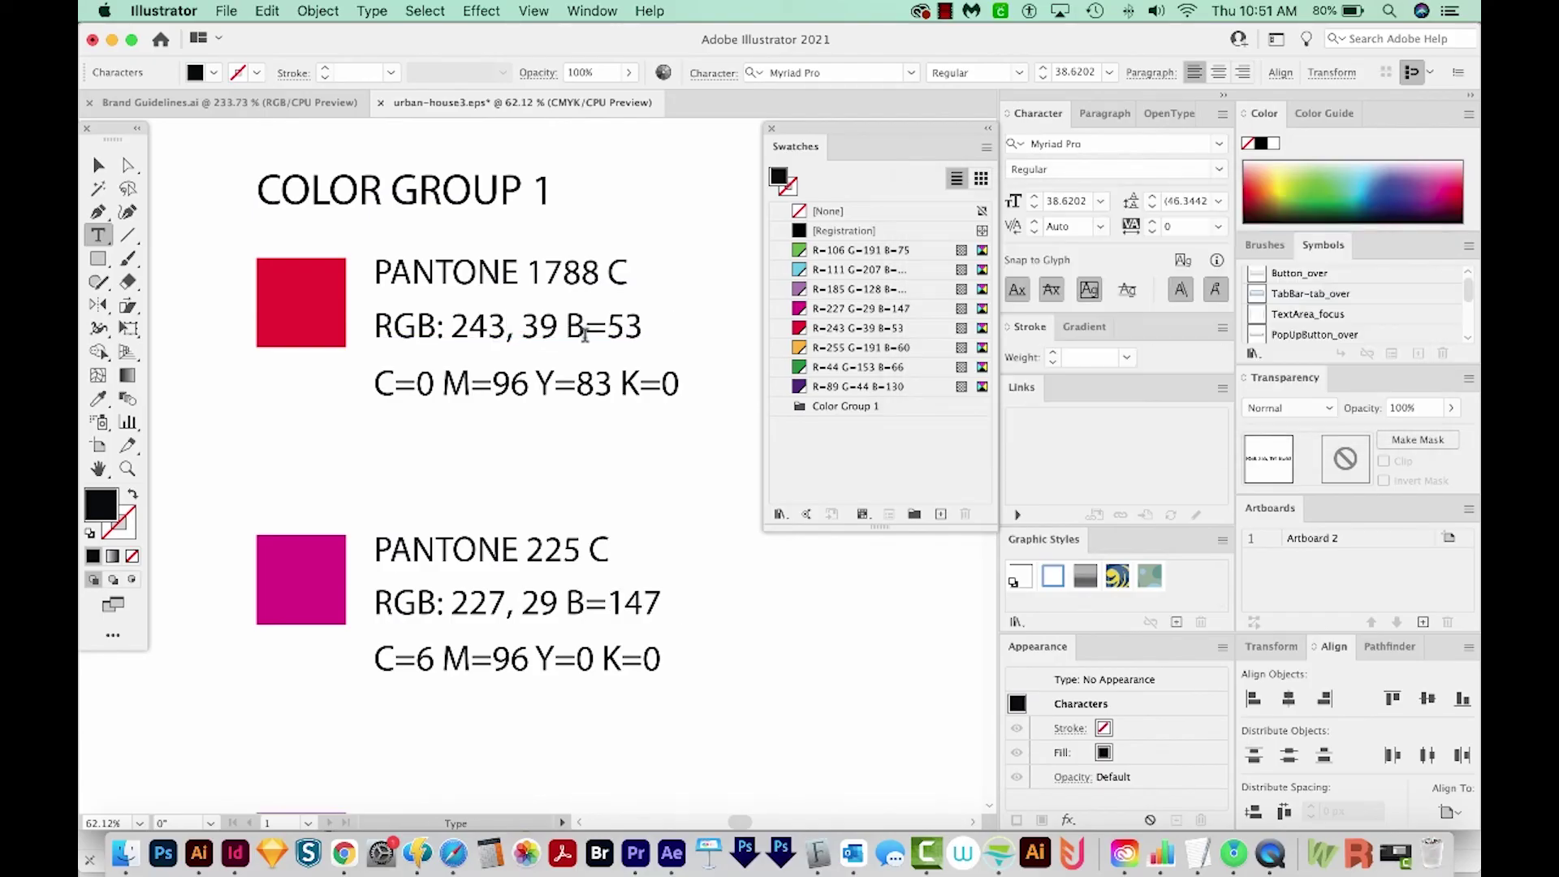
drag(560, 323, 611, 325)
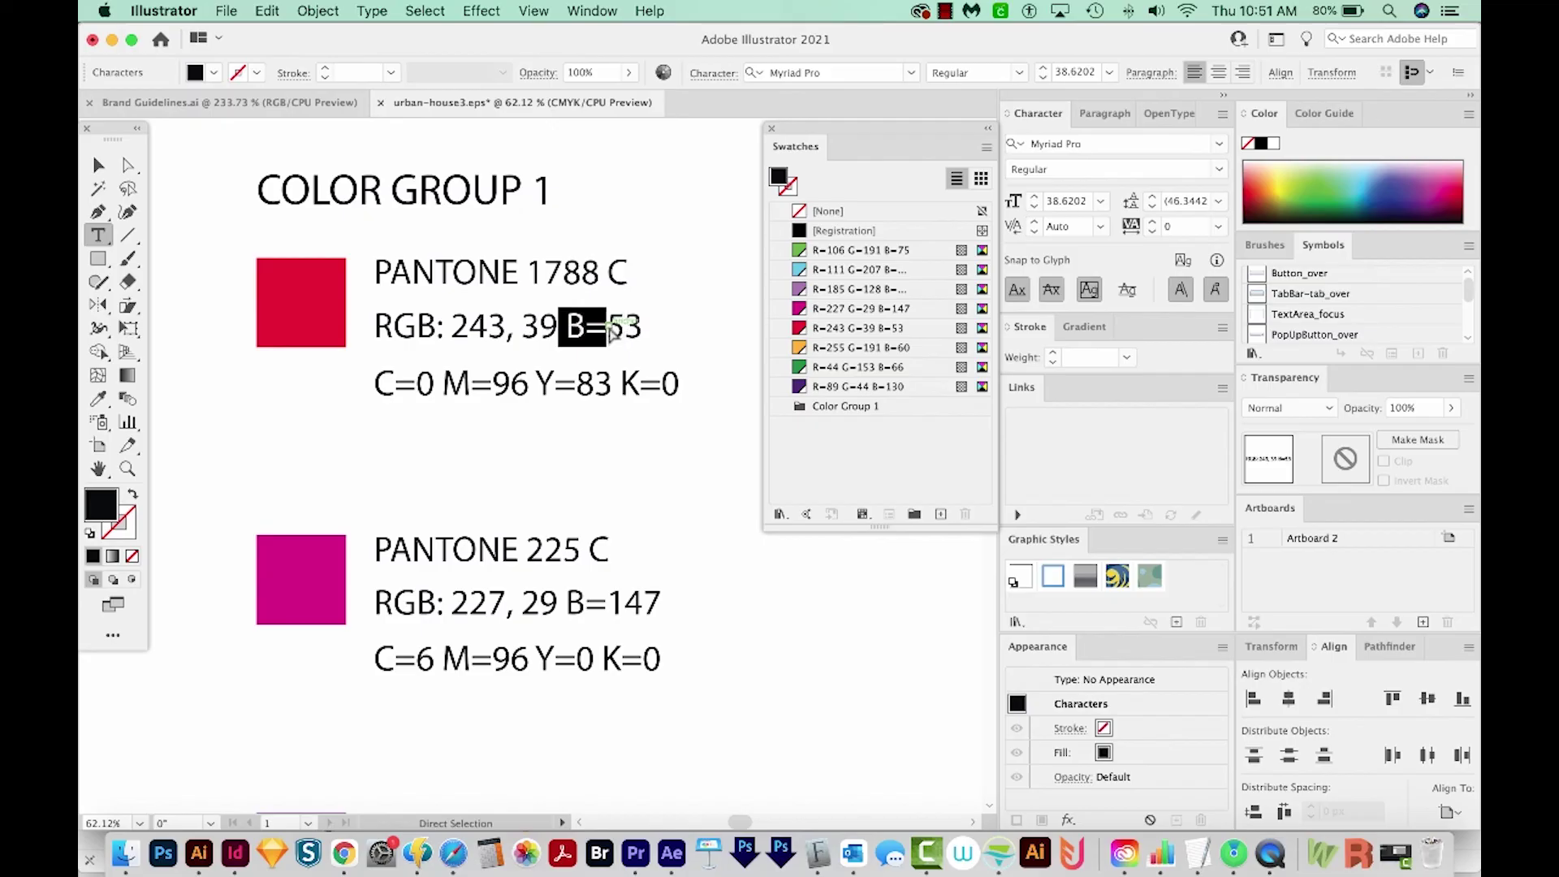
key(super+f)
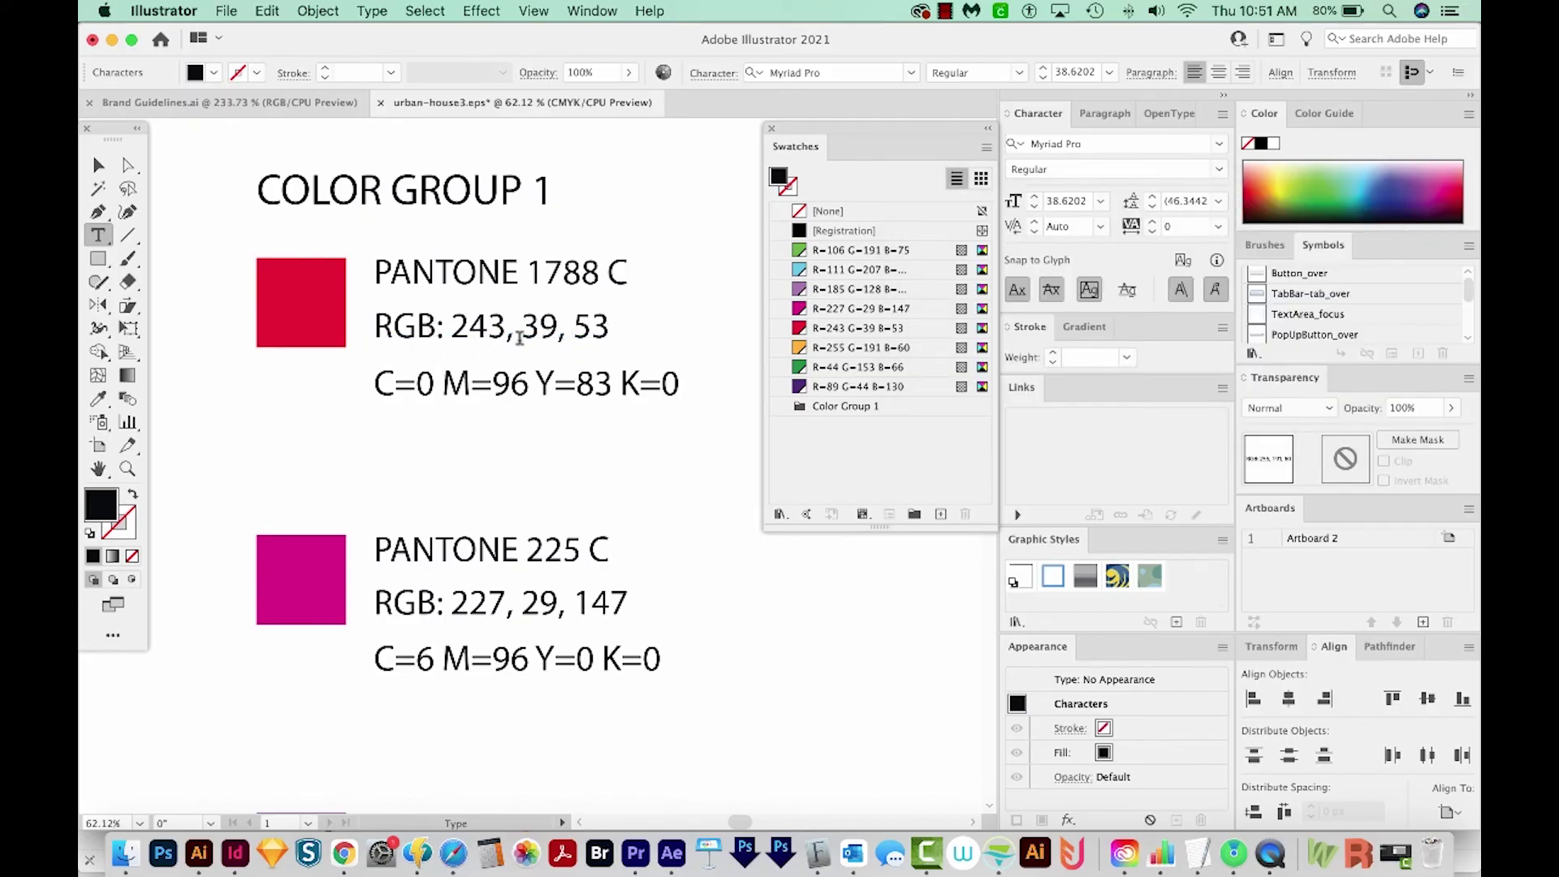
Step: Add a colon after every "PANTONE" label by replacing it with "PANTONE: " throughout the document
drag(526, 273, 373, 274)
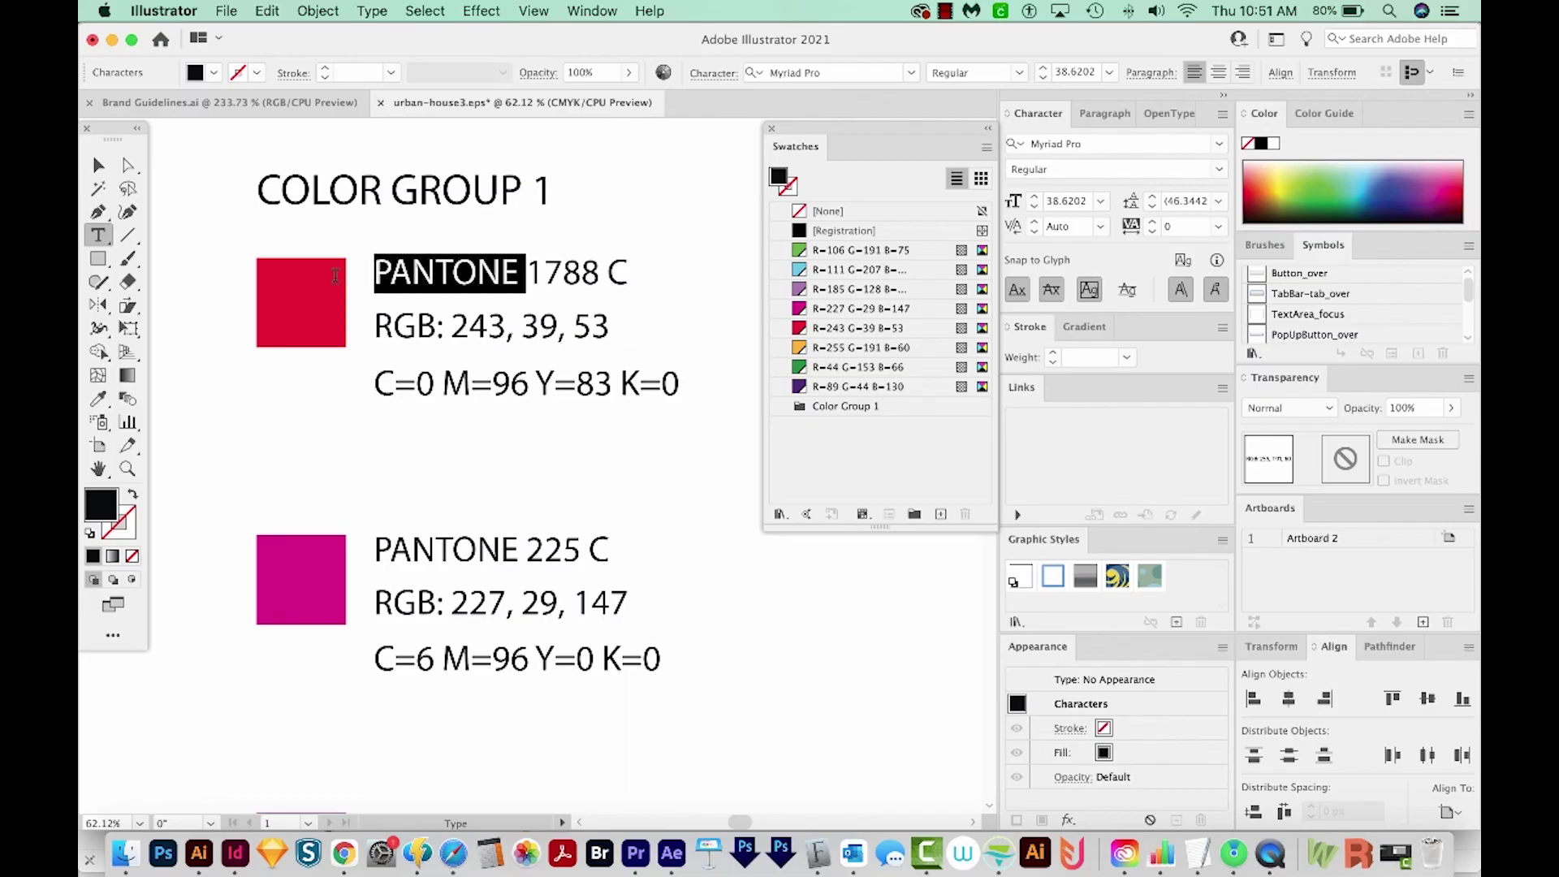
key(super+f)
key(super+v)
key(Tab)
key(super+v)
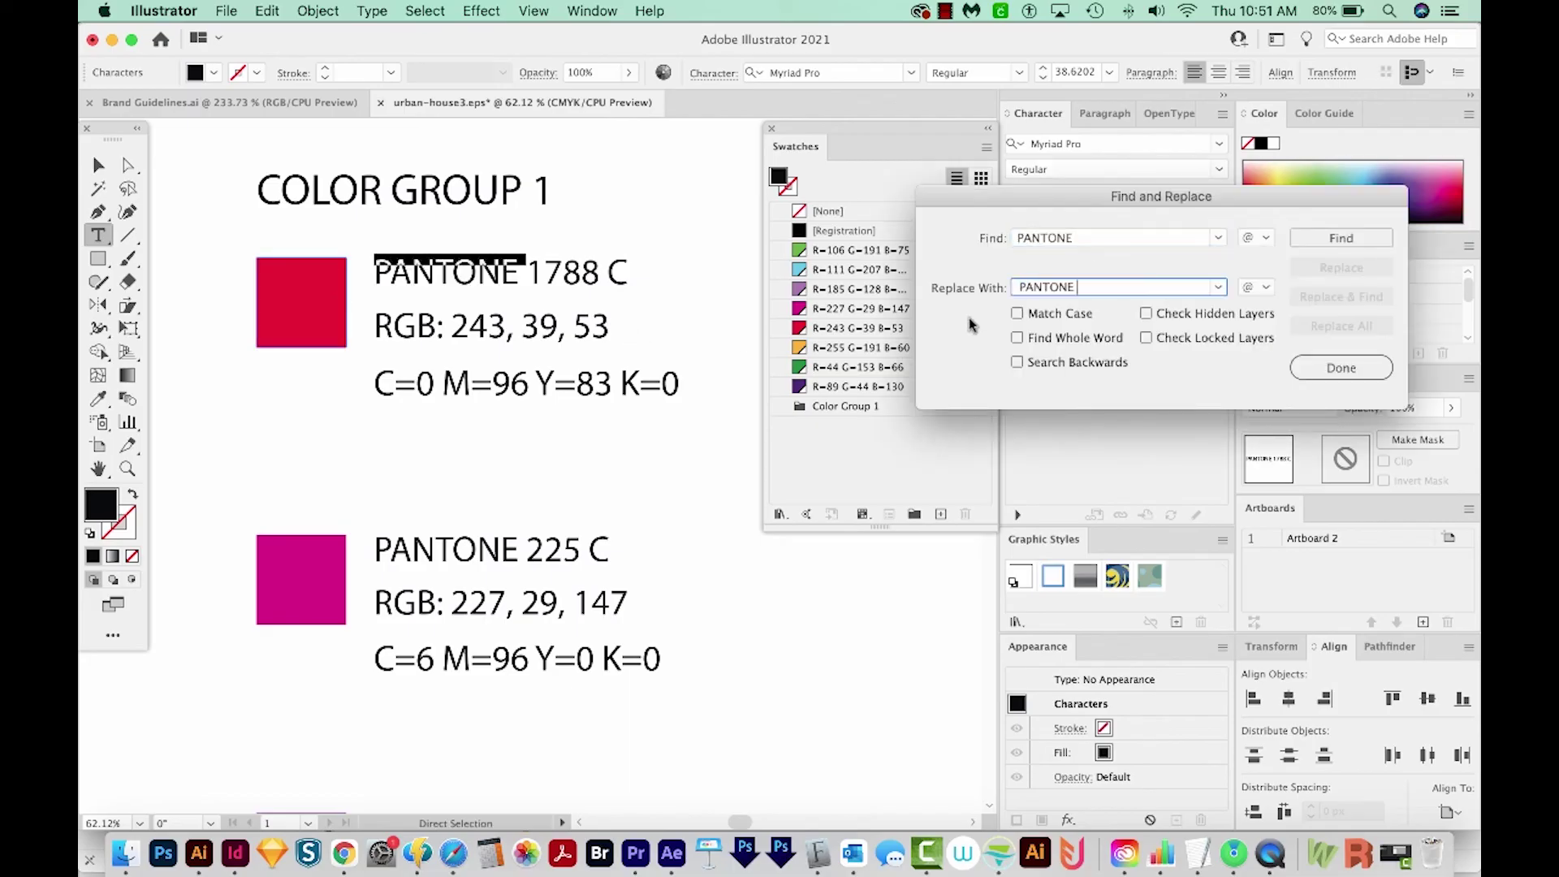
text(:)
click(1341, 325)
click(1354, 325)
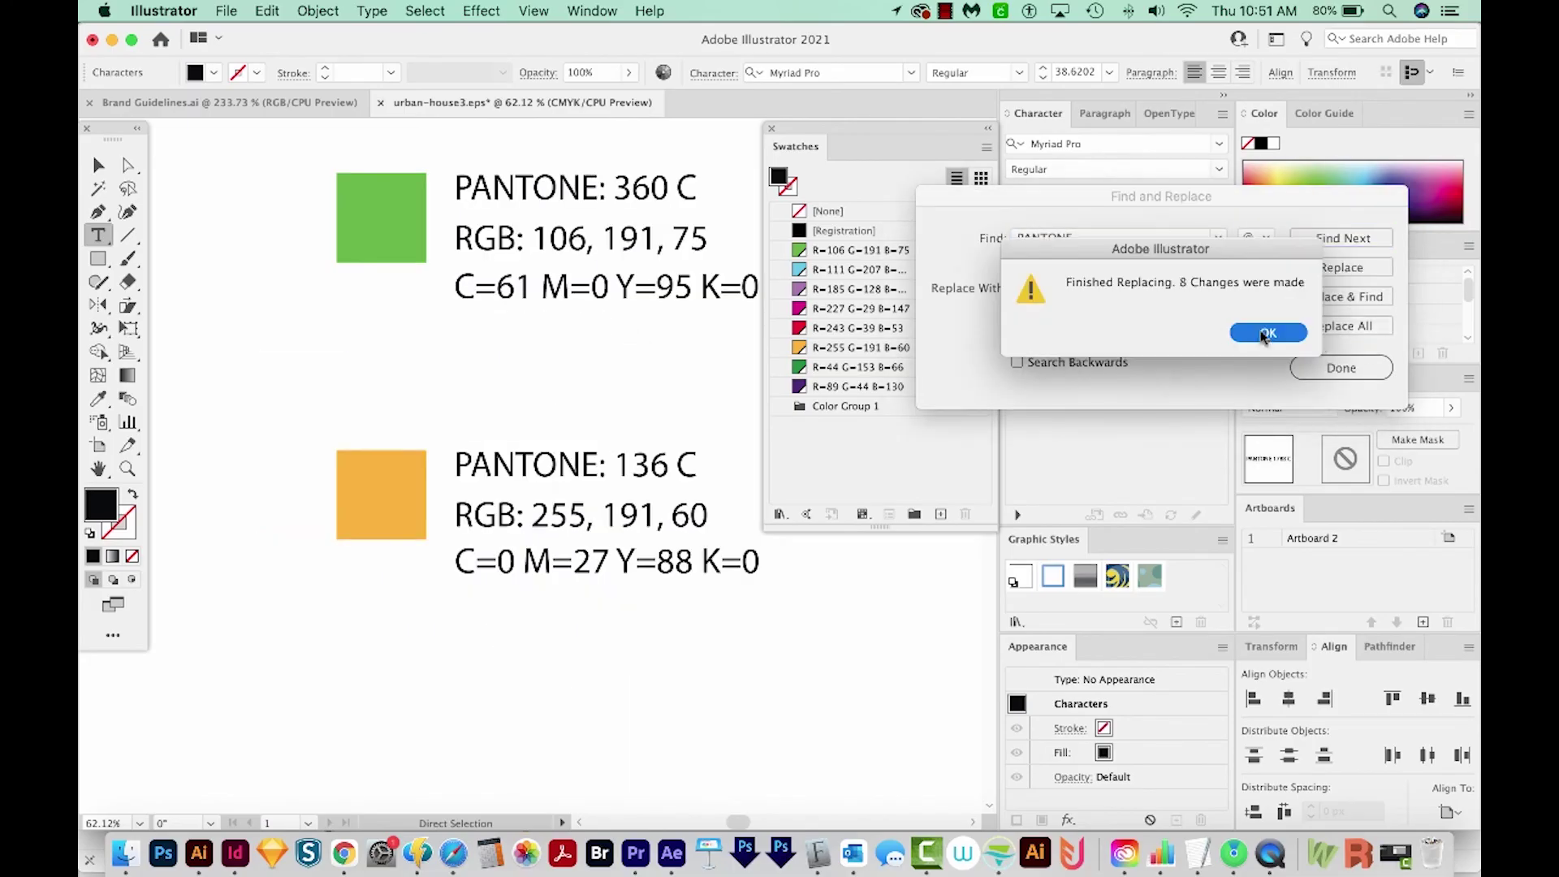
Step: Replace every "C=" prefix in the color list with "CMYK: " using Find and Replace
drag(344, 323, 309, 323)
key(super+c)
key(super+f)
key(super+v)
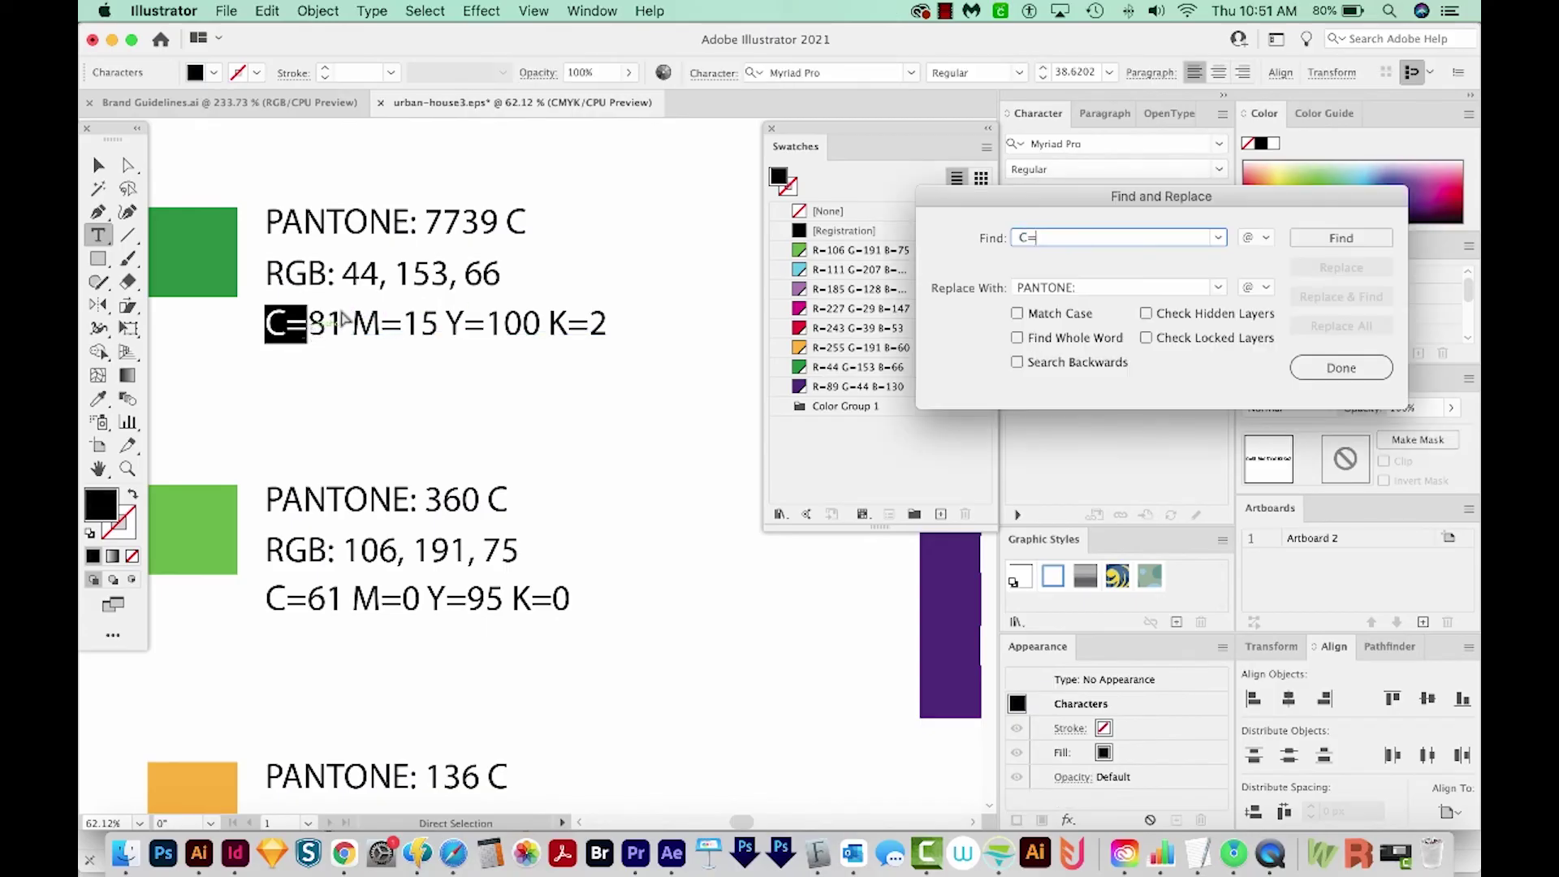
key(Tab)
text(CMYS)
key(BackSpace)
text(K:)
click(1329, 237)
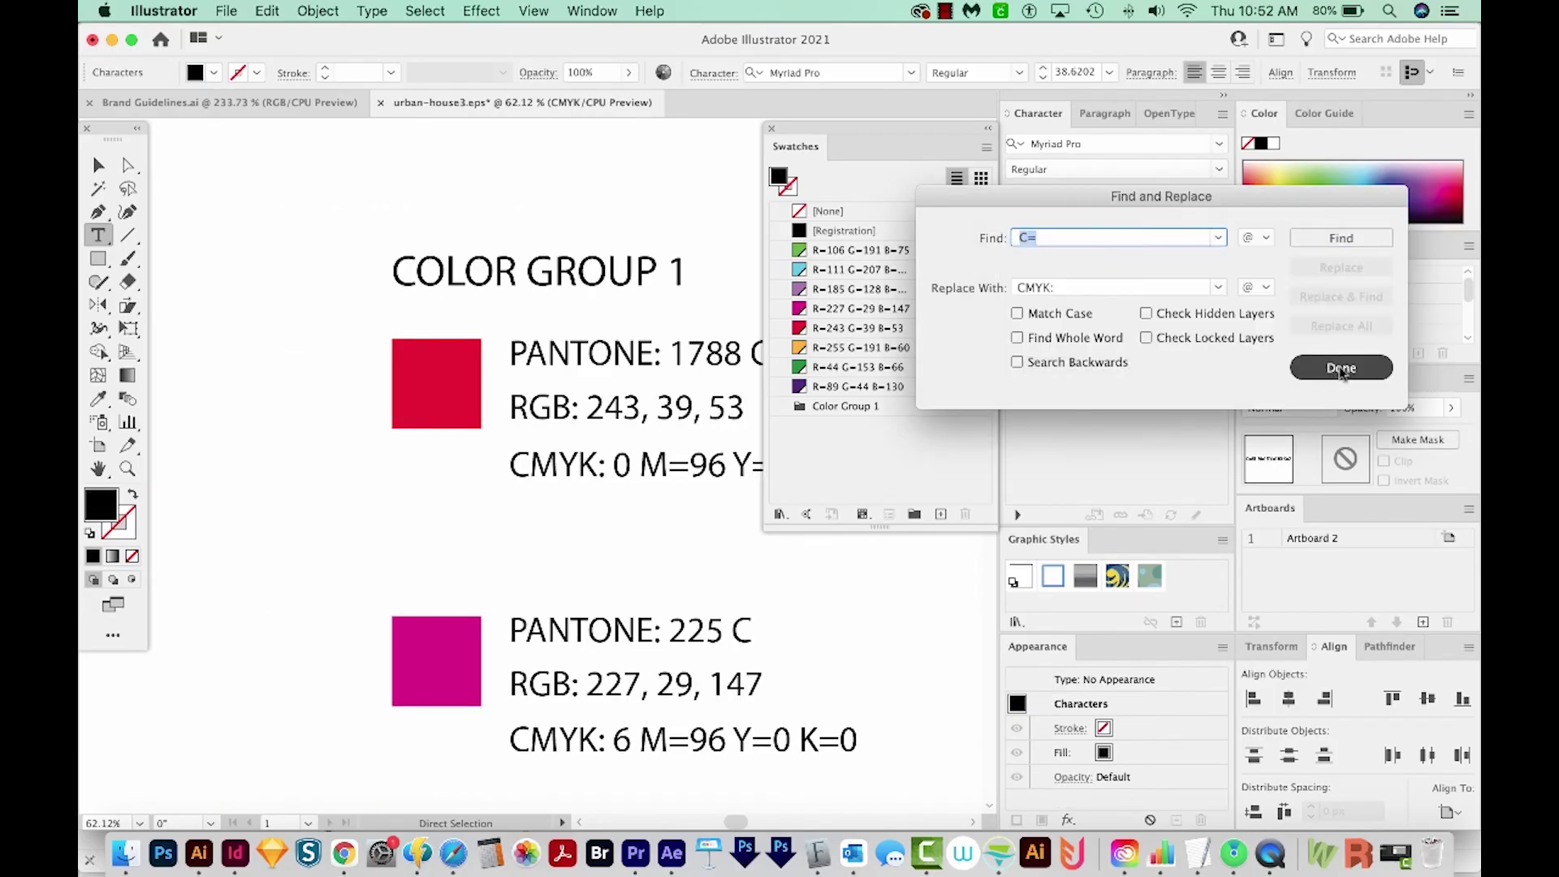
click(1341, 368)
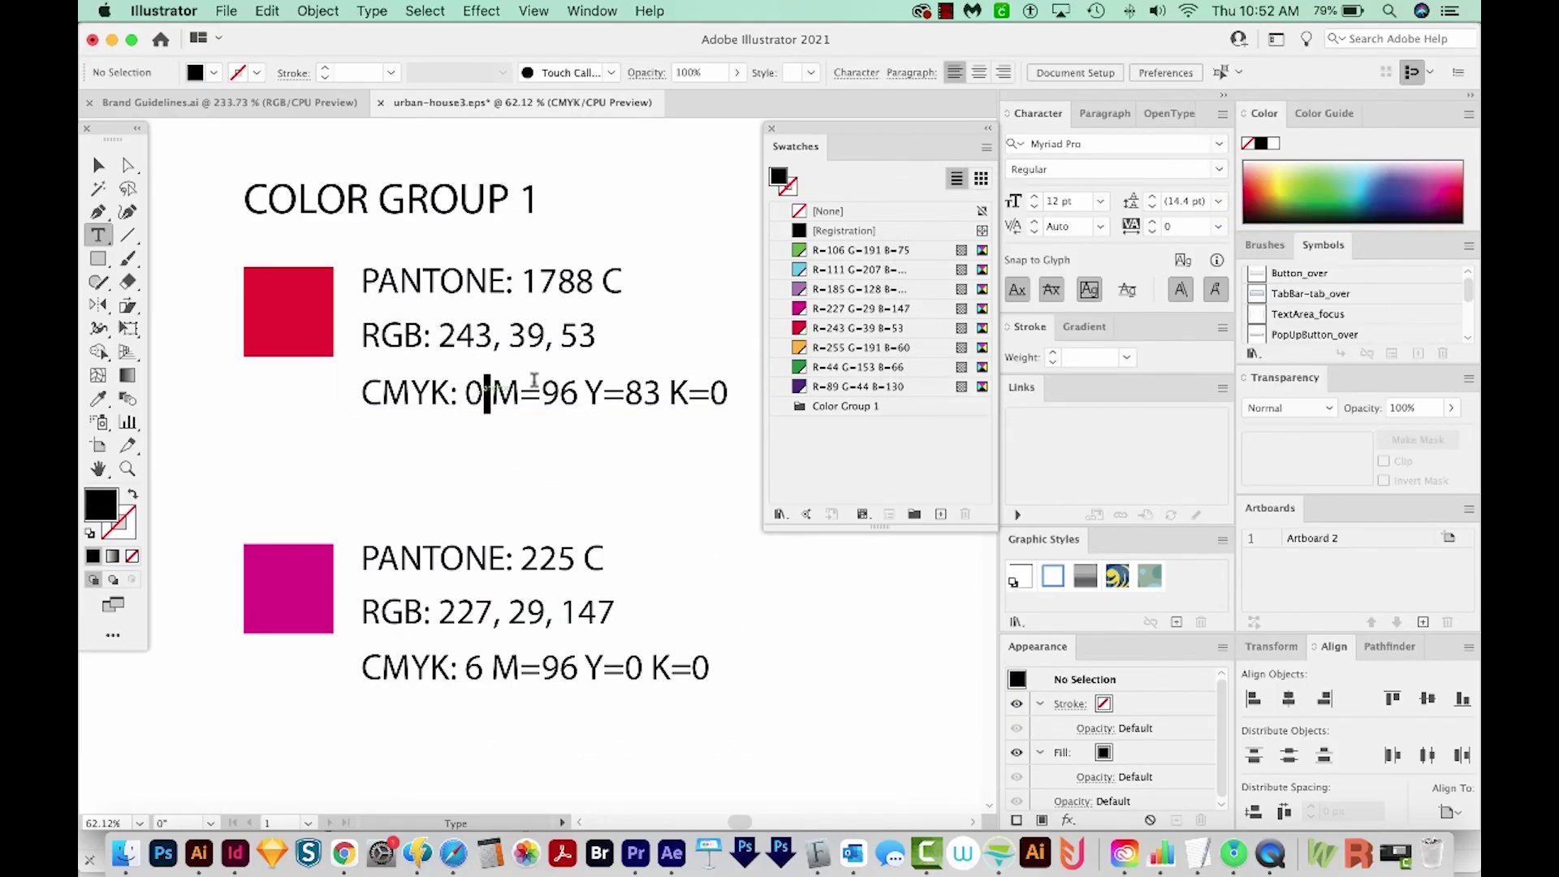
Step: Replace all " M=", " Y=" and " K=" labels in the CMYK lines with a comma and space
key(super+f)
key(super+v)
key(Tab)
drag(485, 392, 638, 393)
text(,)
click(1339, 238)
click(1349, 325)
click(1340, 367)
key(super+f)
key(super+v)
click(1340, 238)
key(super+f)
key(super+v)
click(1340, 237)
click(1341, 328)
click(1340, 368)
Step: Remove the COLOR GROUP 1 heading above the color list beside the logo
click(98, 165)
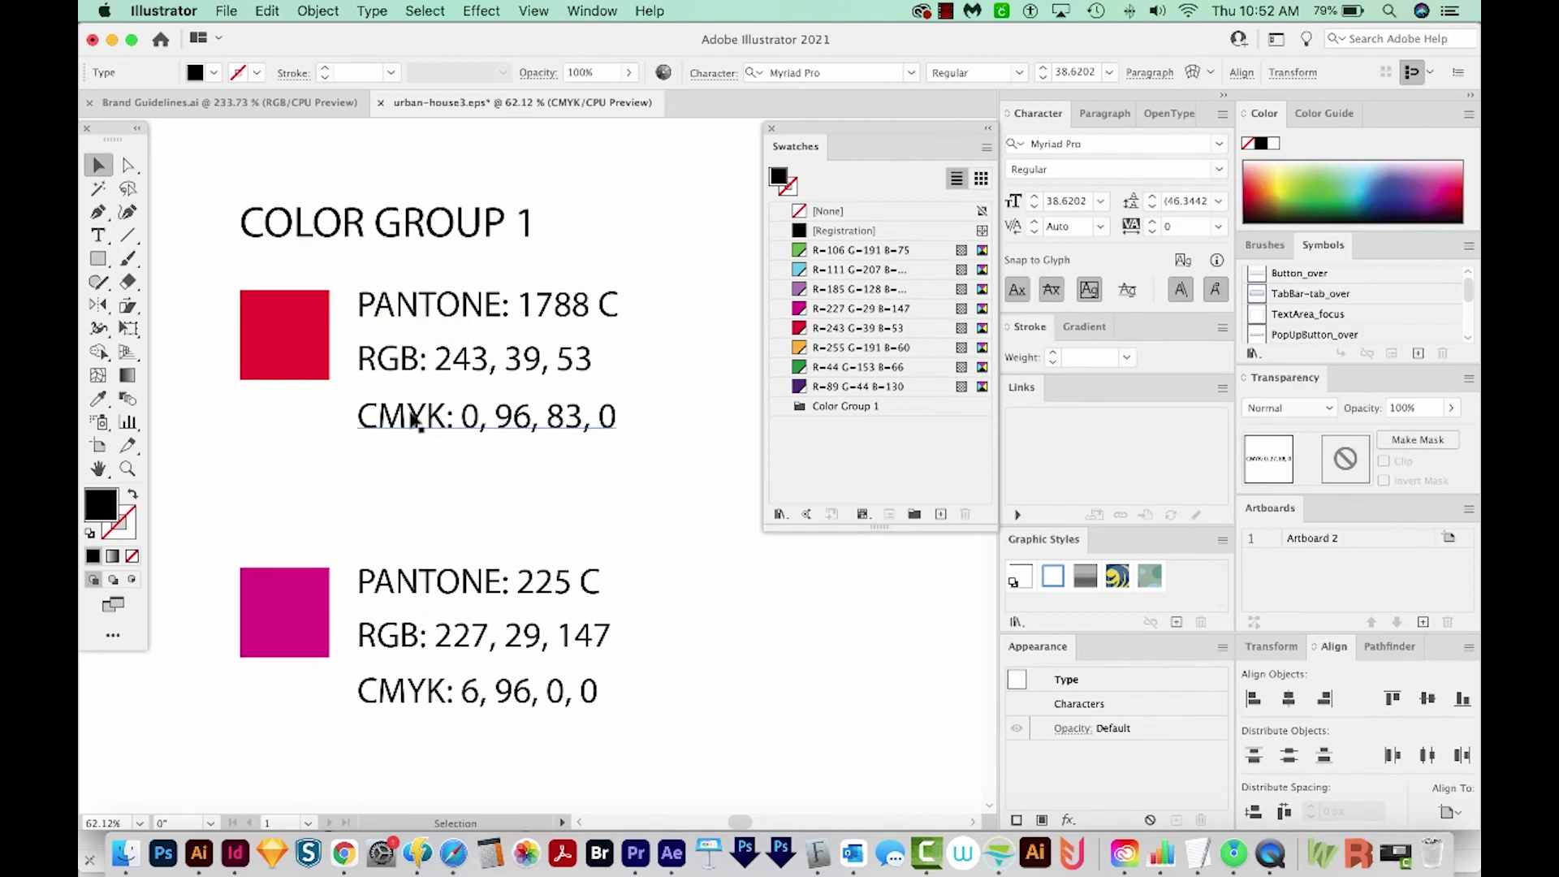
key(super+minus)
key(super+minus)
key(super+minus)
key(super+minus)
key(super+minus)
drag(527, 423, 318, 338)
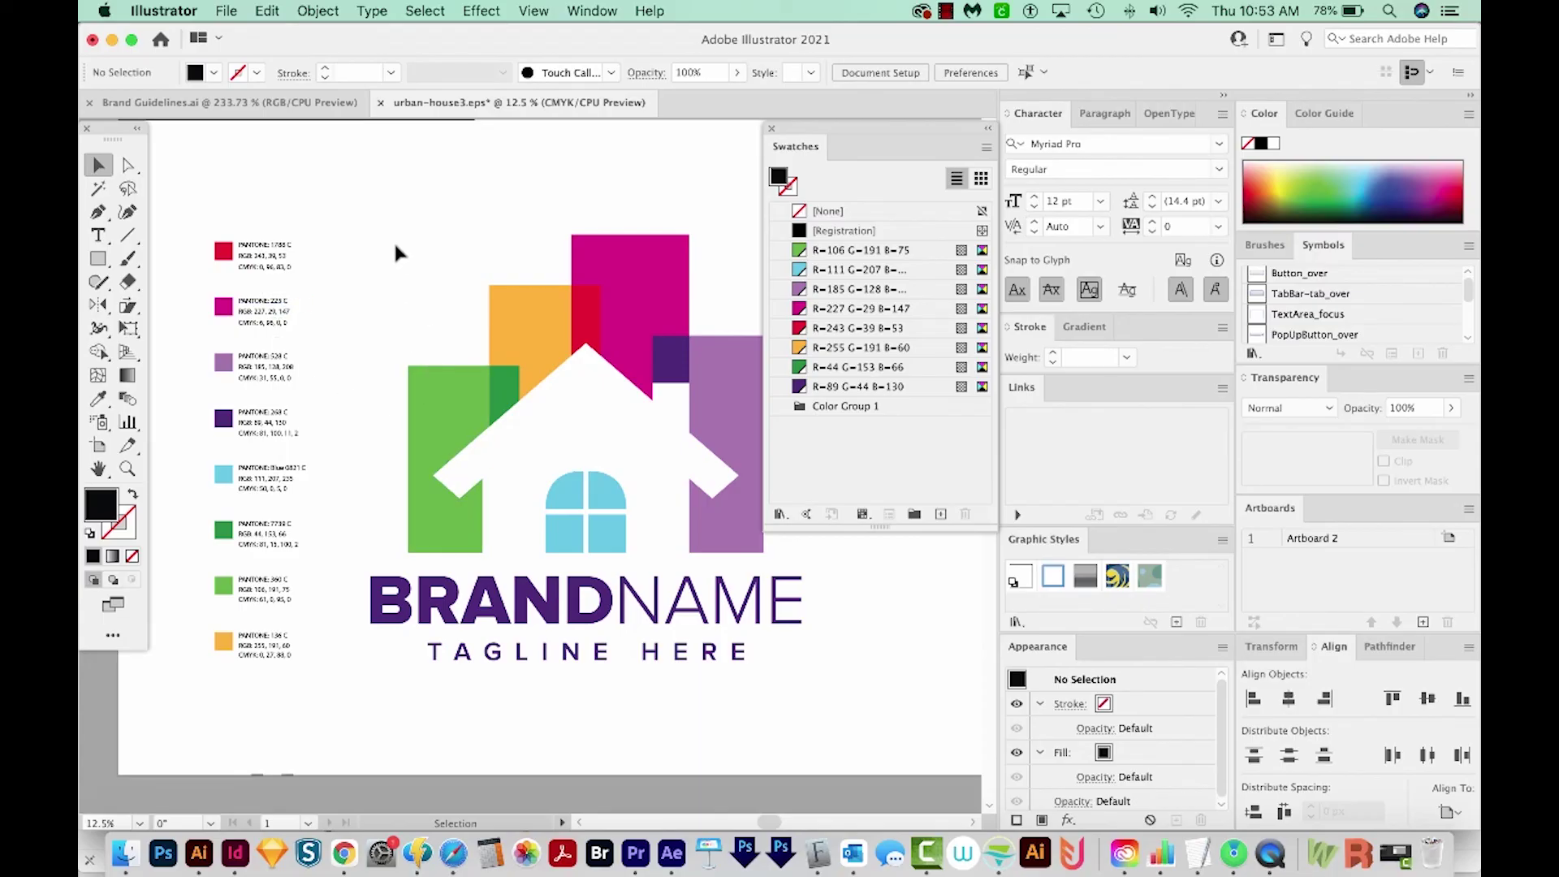
Step: Select only the light green building shape within the logo group and check its fill's hex code in the Color Picker
drag(394, 247, 846, 734)
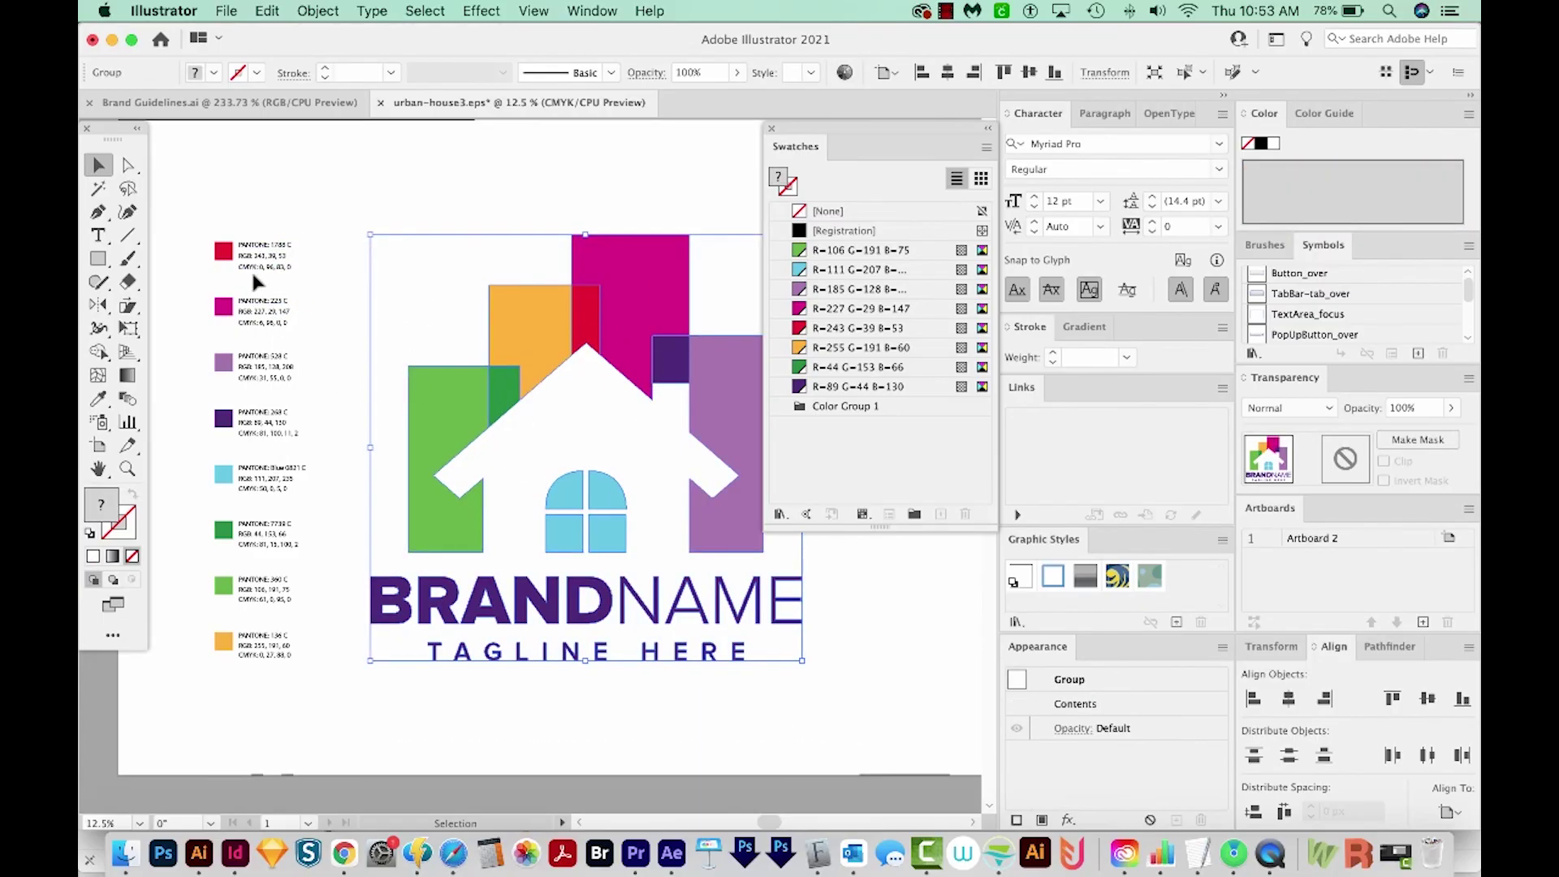
click(341, 381)
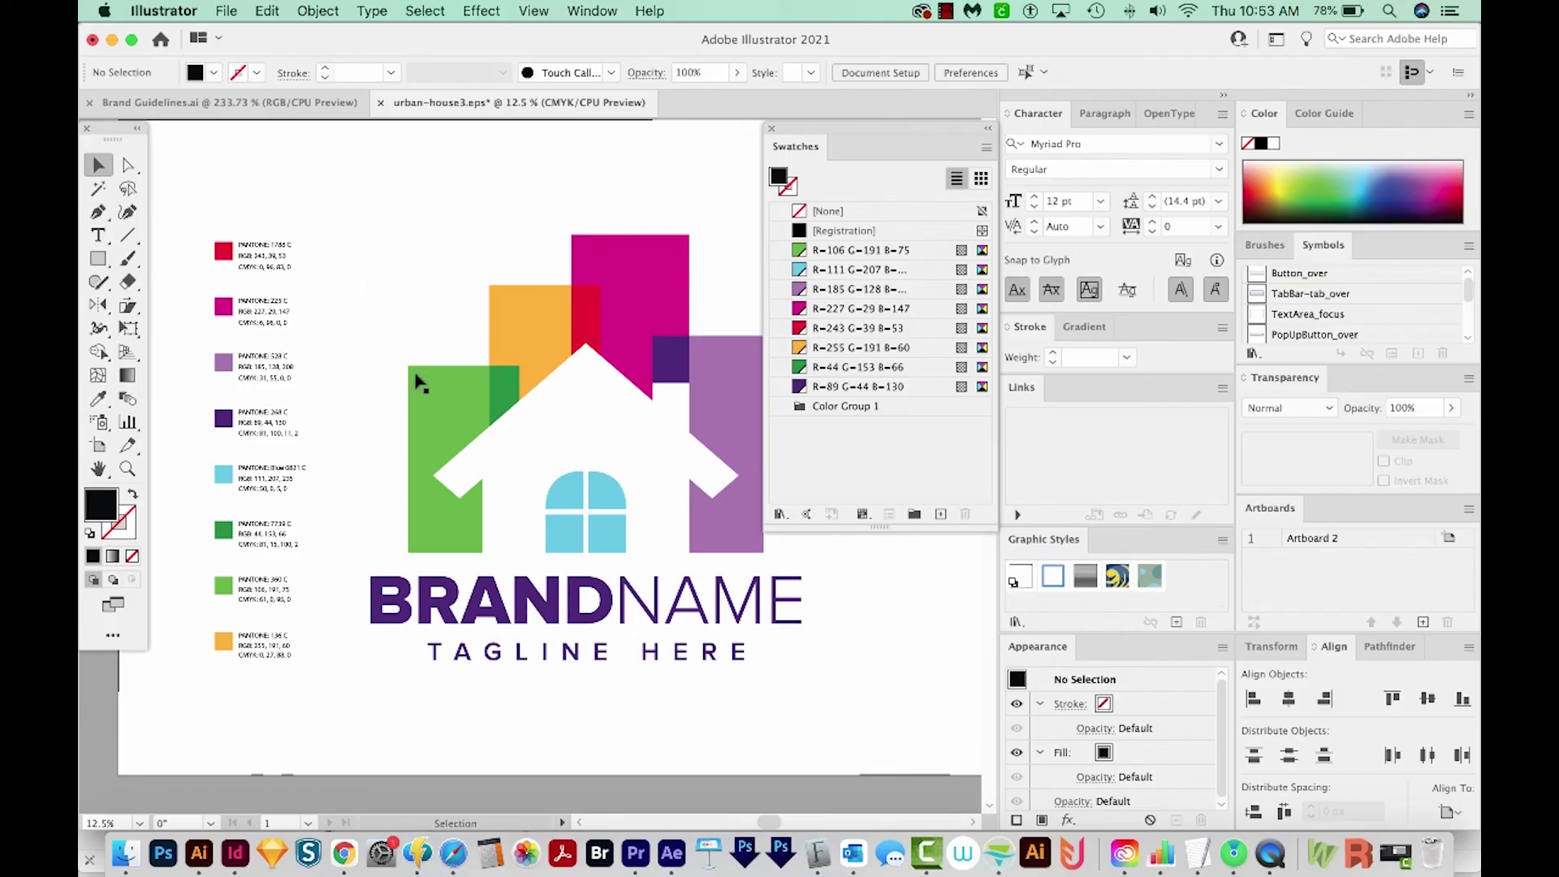
click(437, 403)
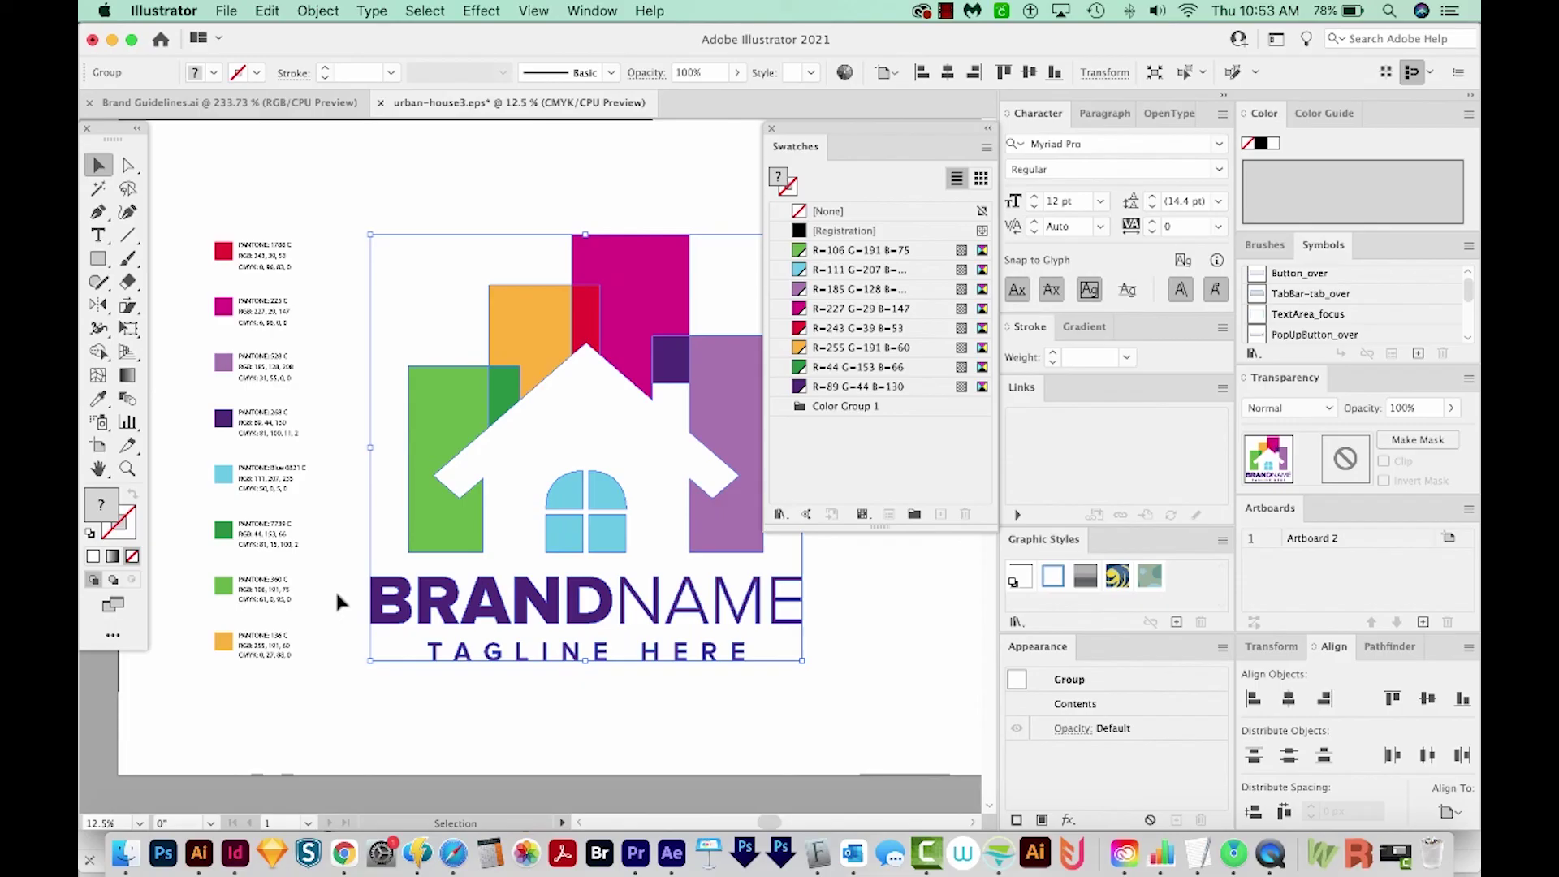
key(a)
click(453, 410)
double_click(89, 512)
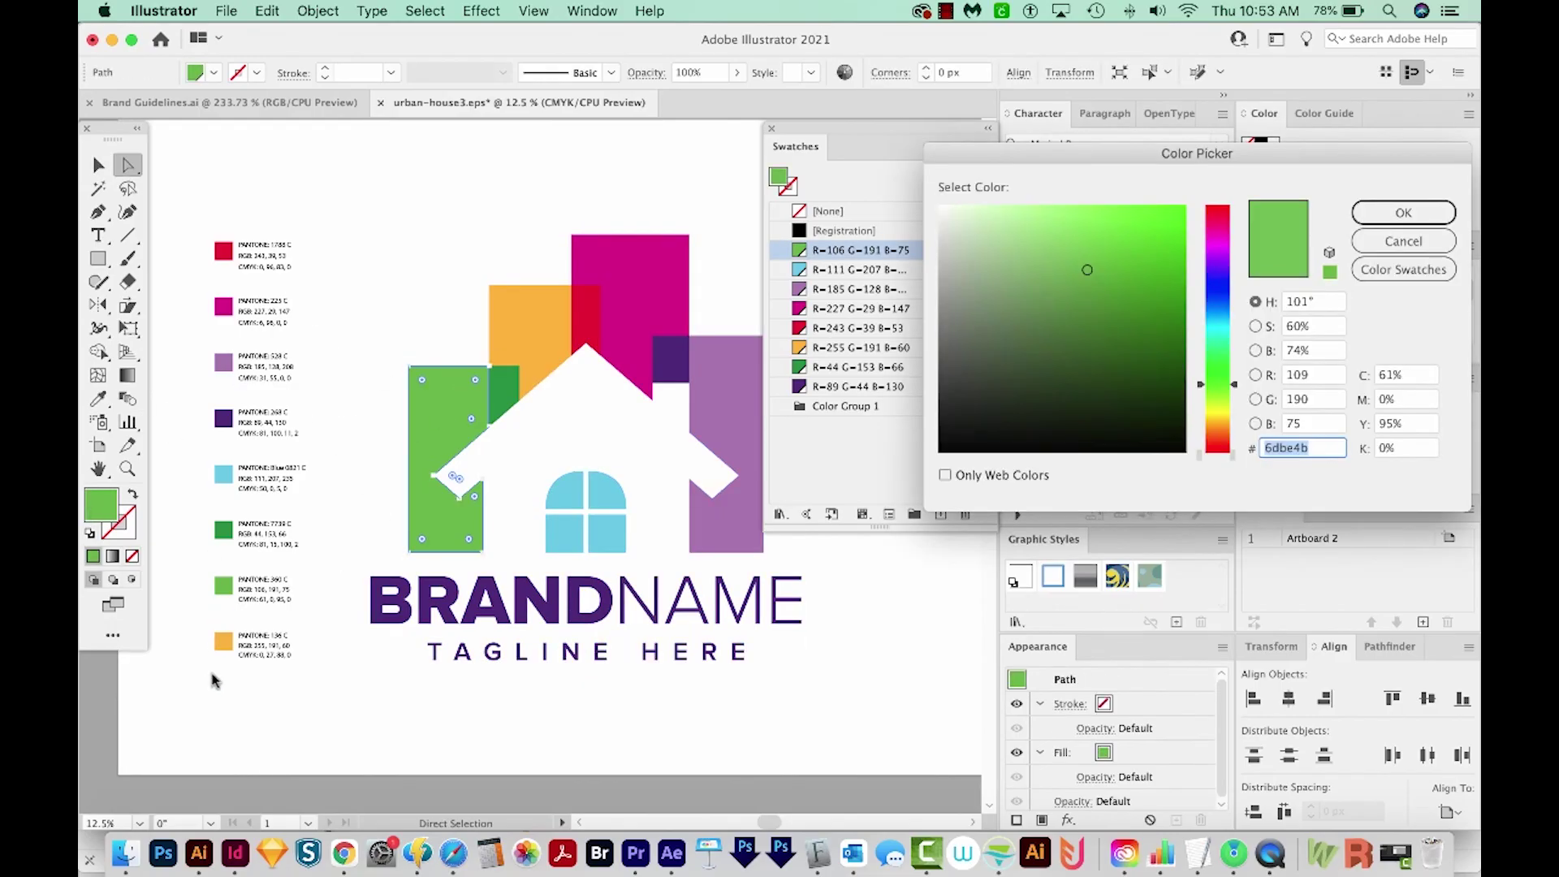